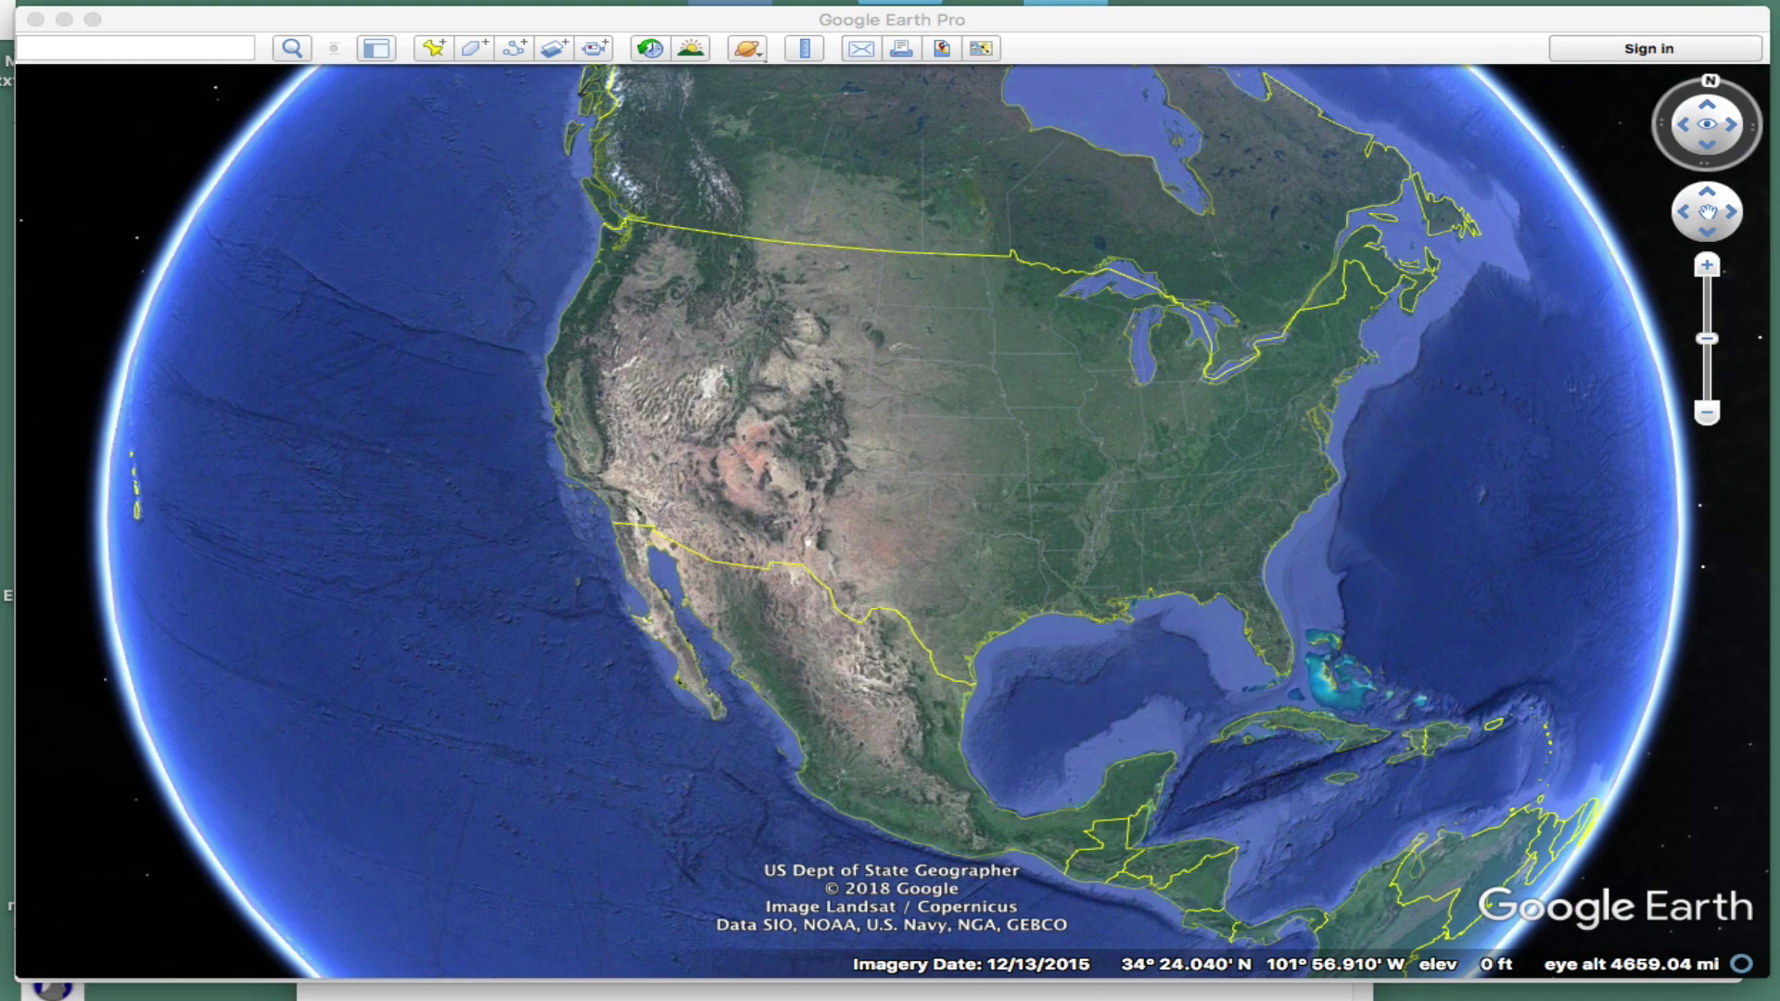
Raise the shipreports note, copy the file name marineobs_by_pgm.kml, and switch to Chrome
click(842, 992)
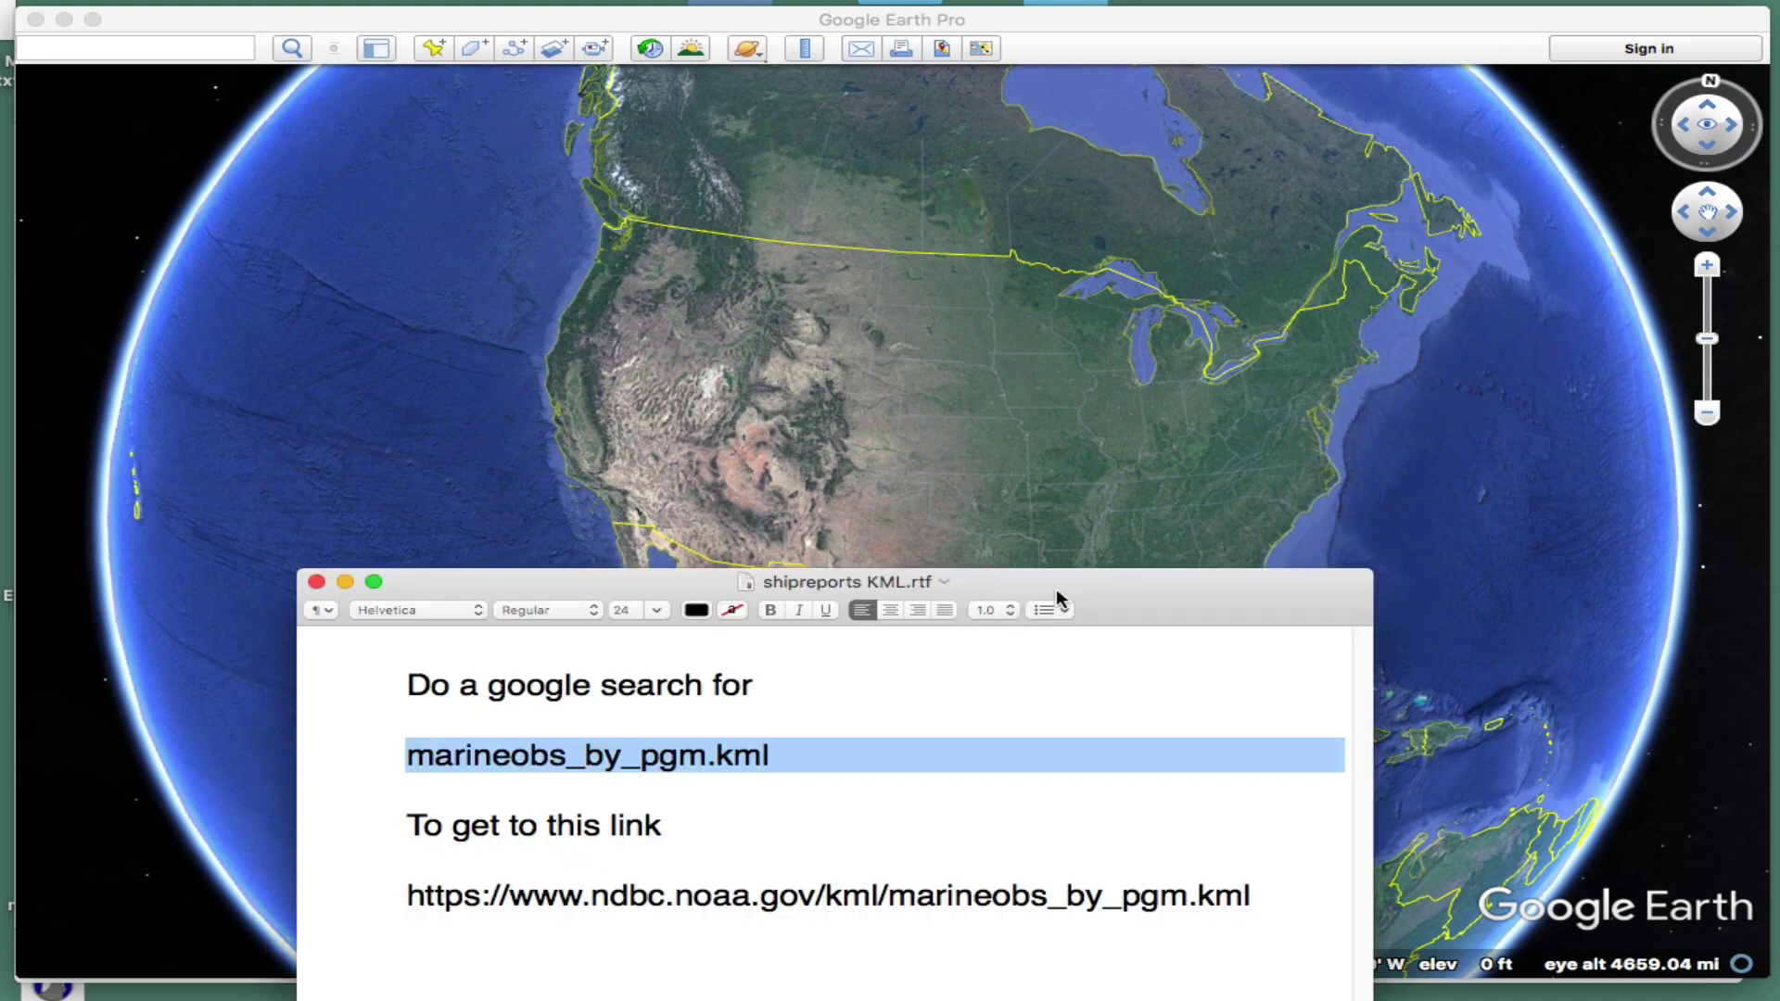
drag(1055, 594, 1094, 315)
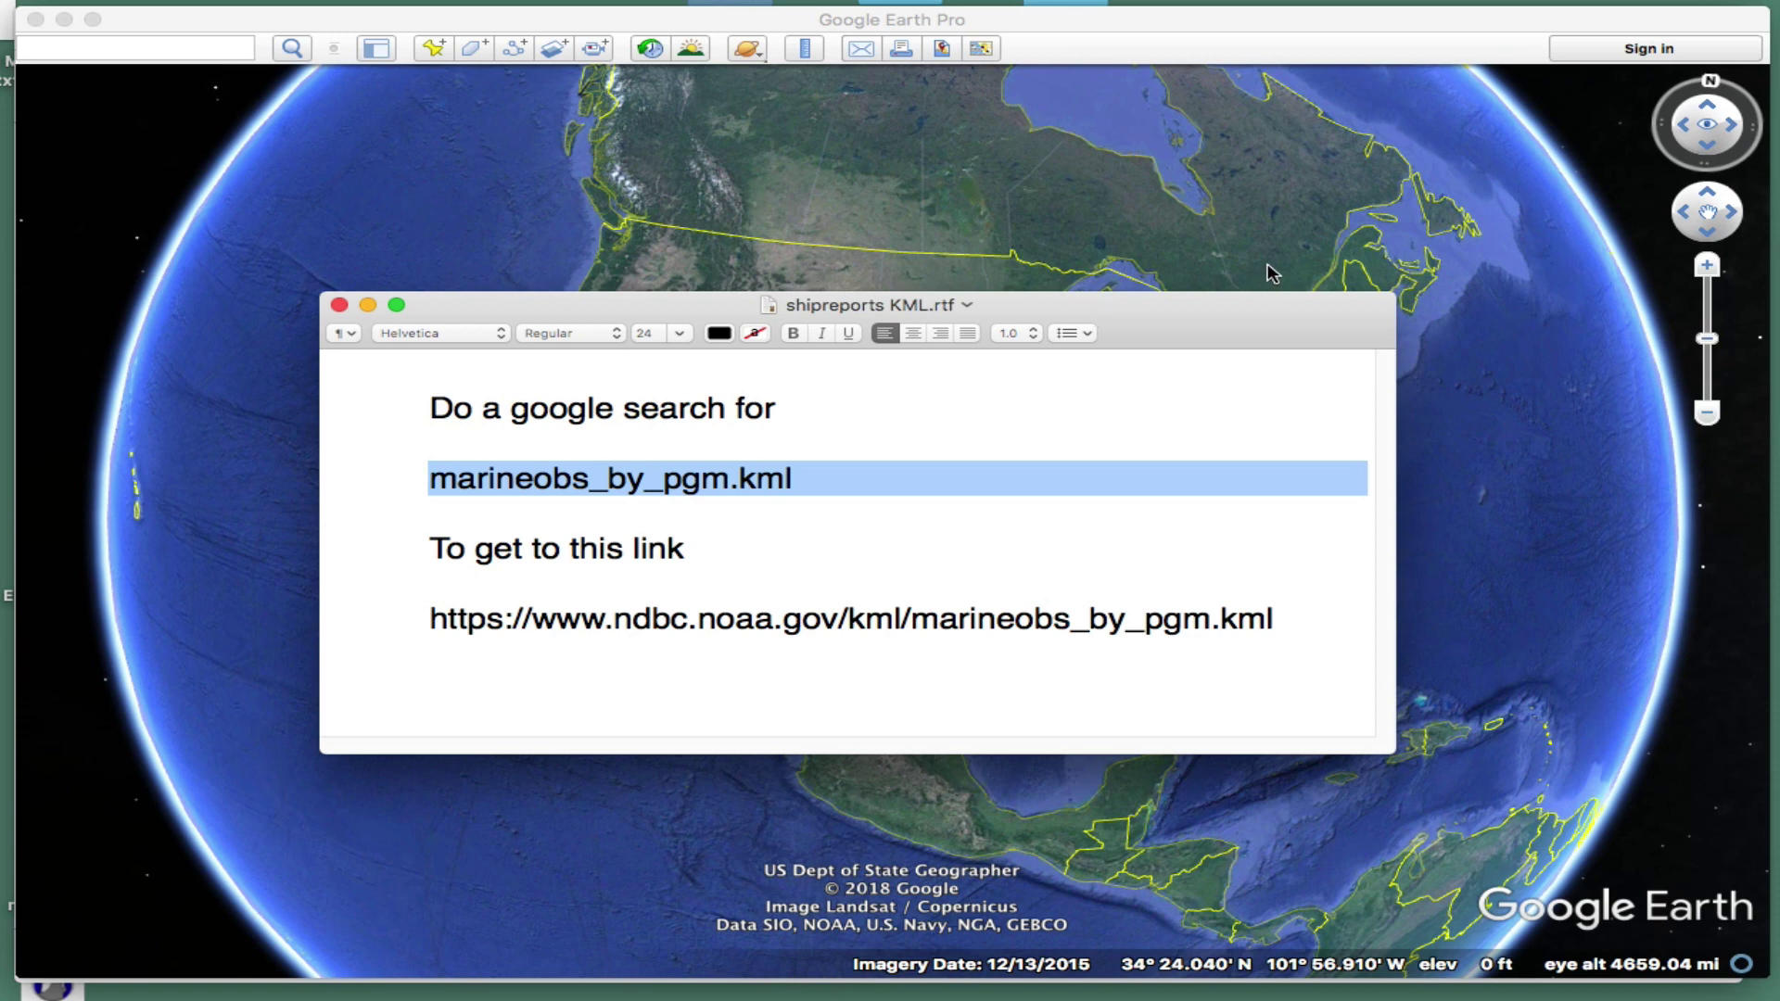
drag(1179, 311, 1187, 280)
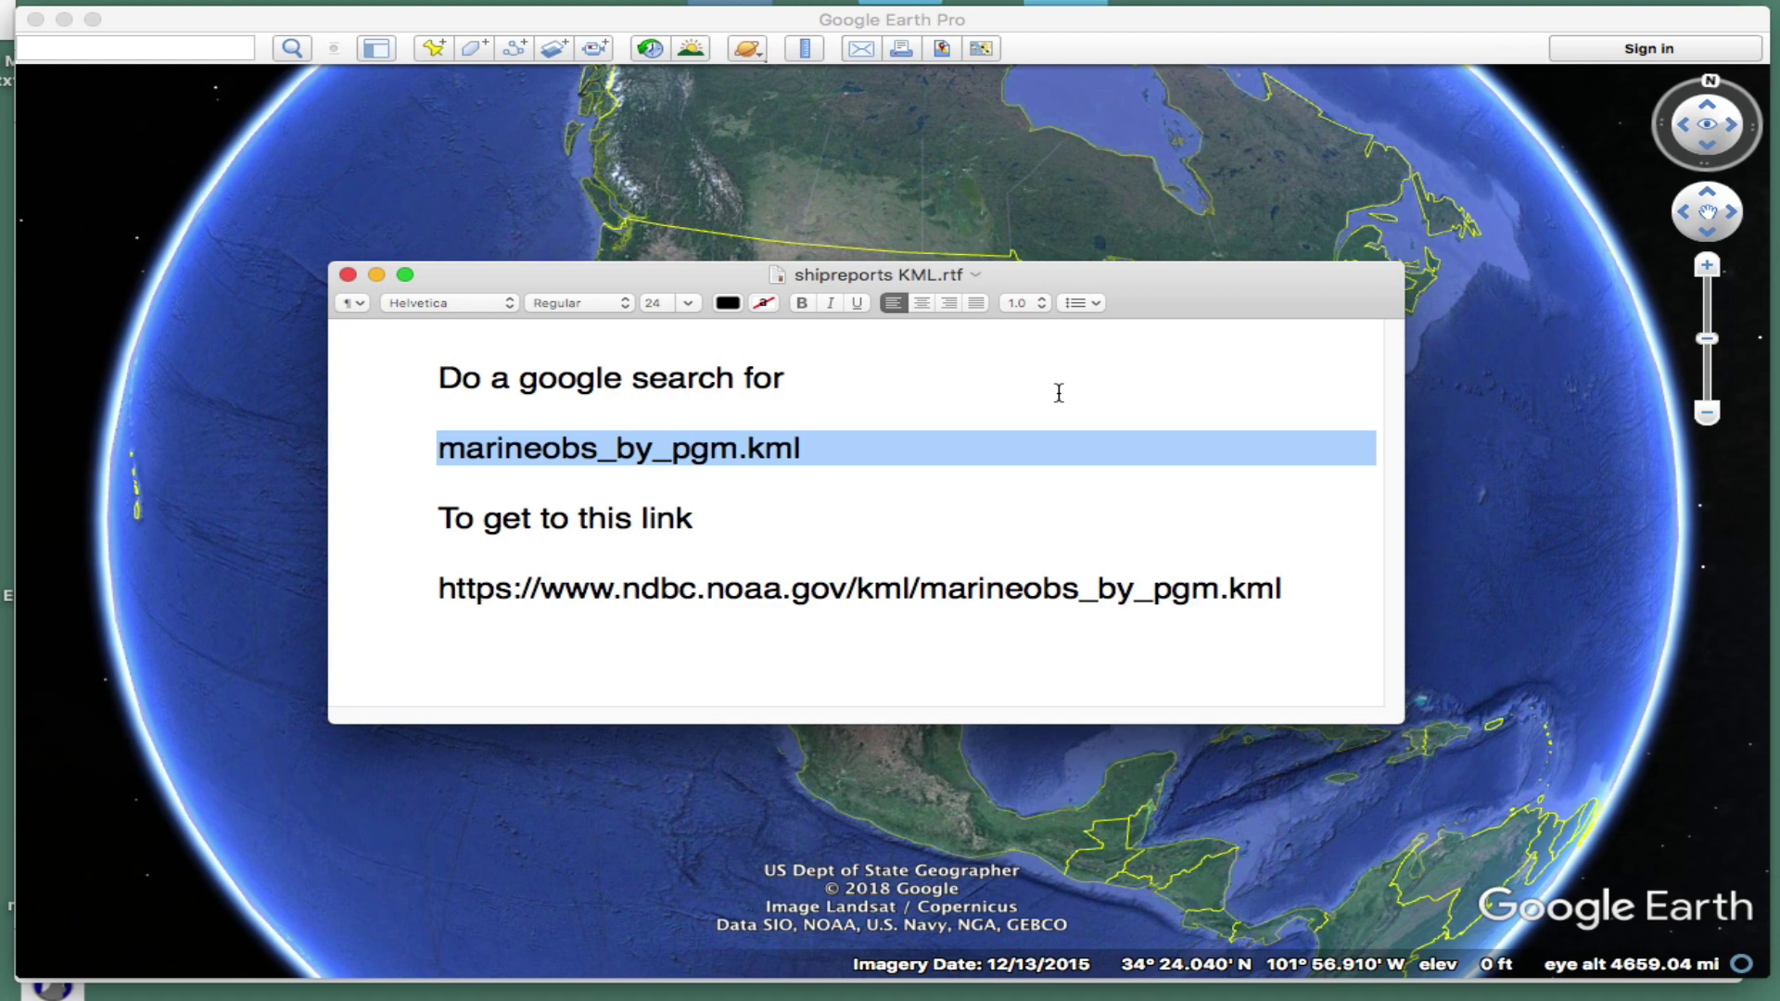
click(435, 449)
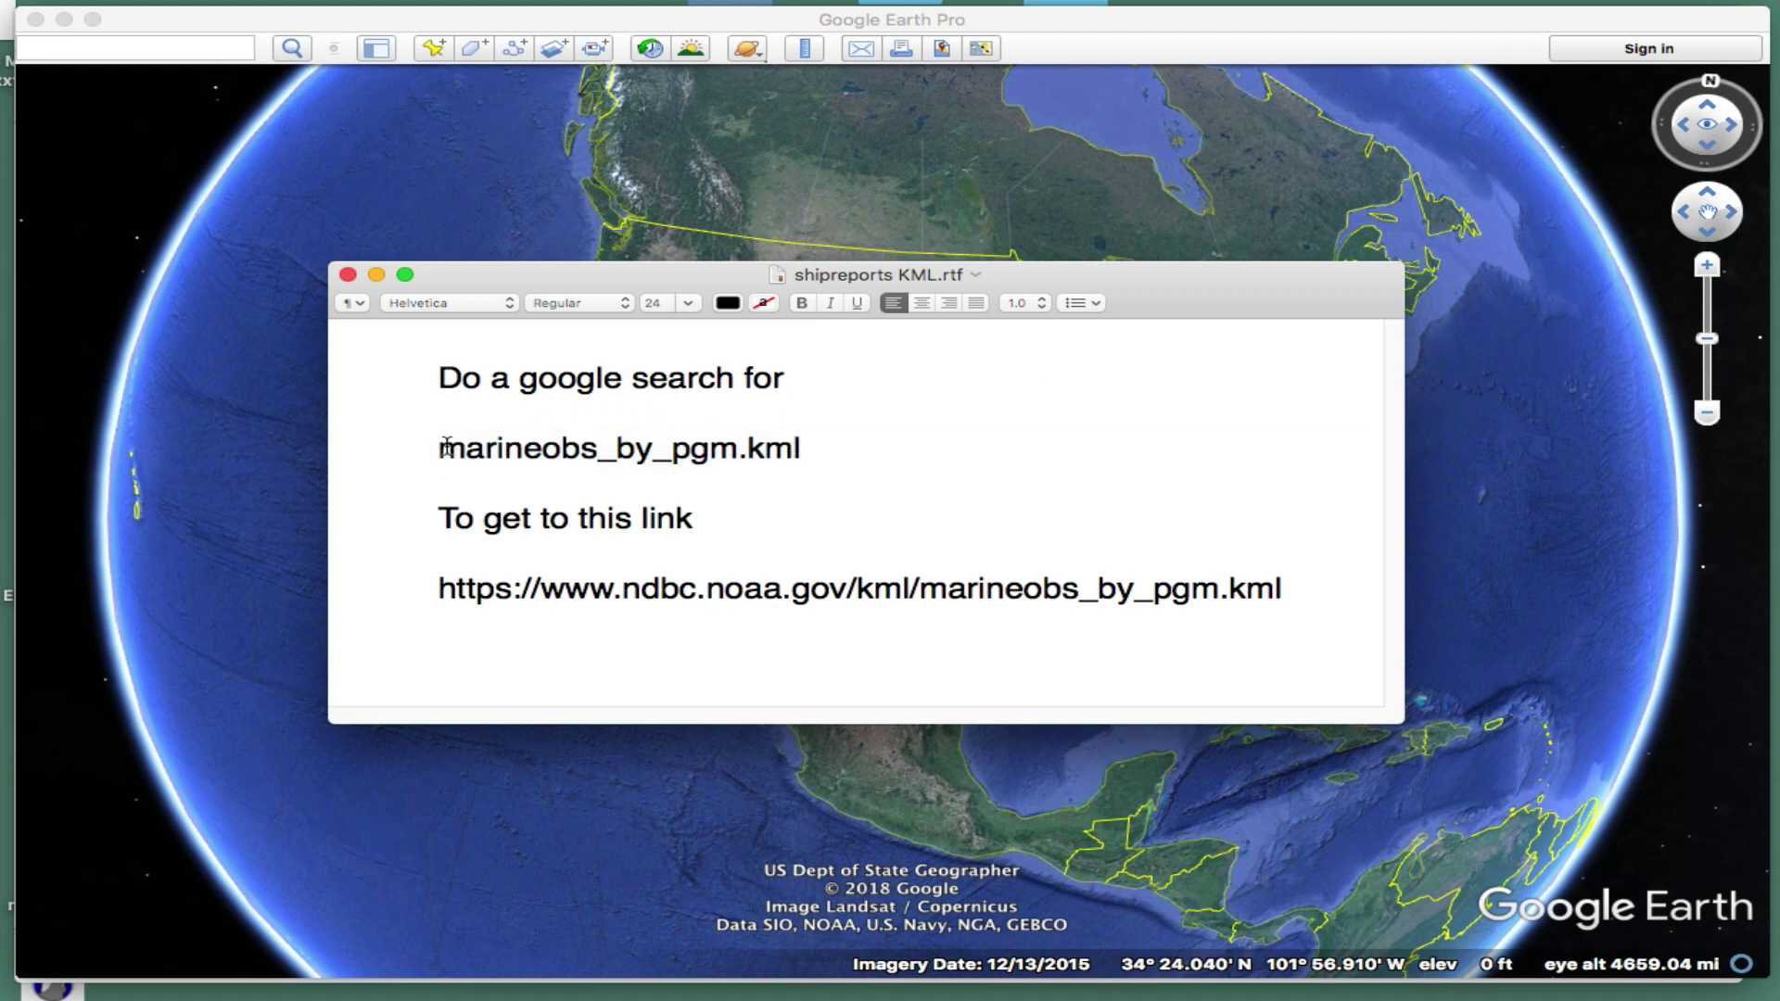
drag(437, 449, 807, 452)
key(super+c)
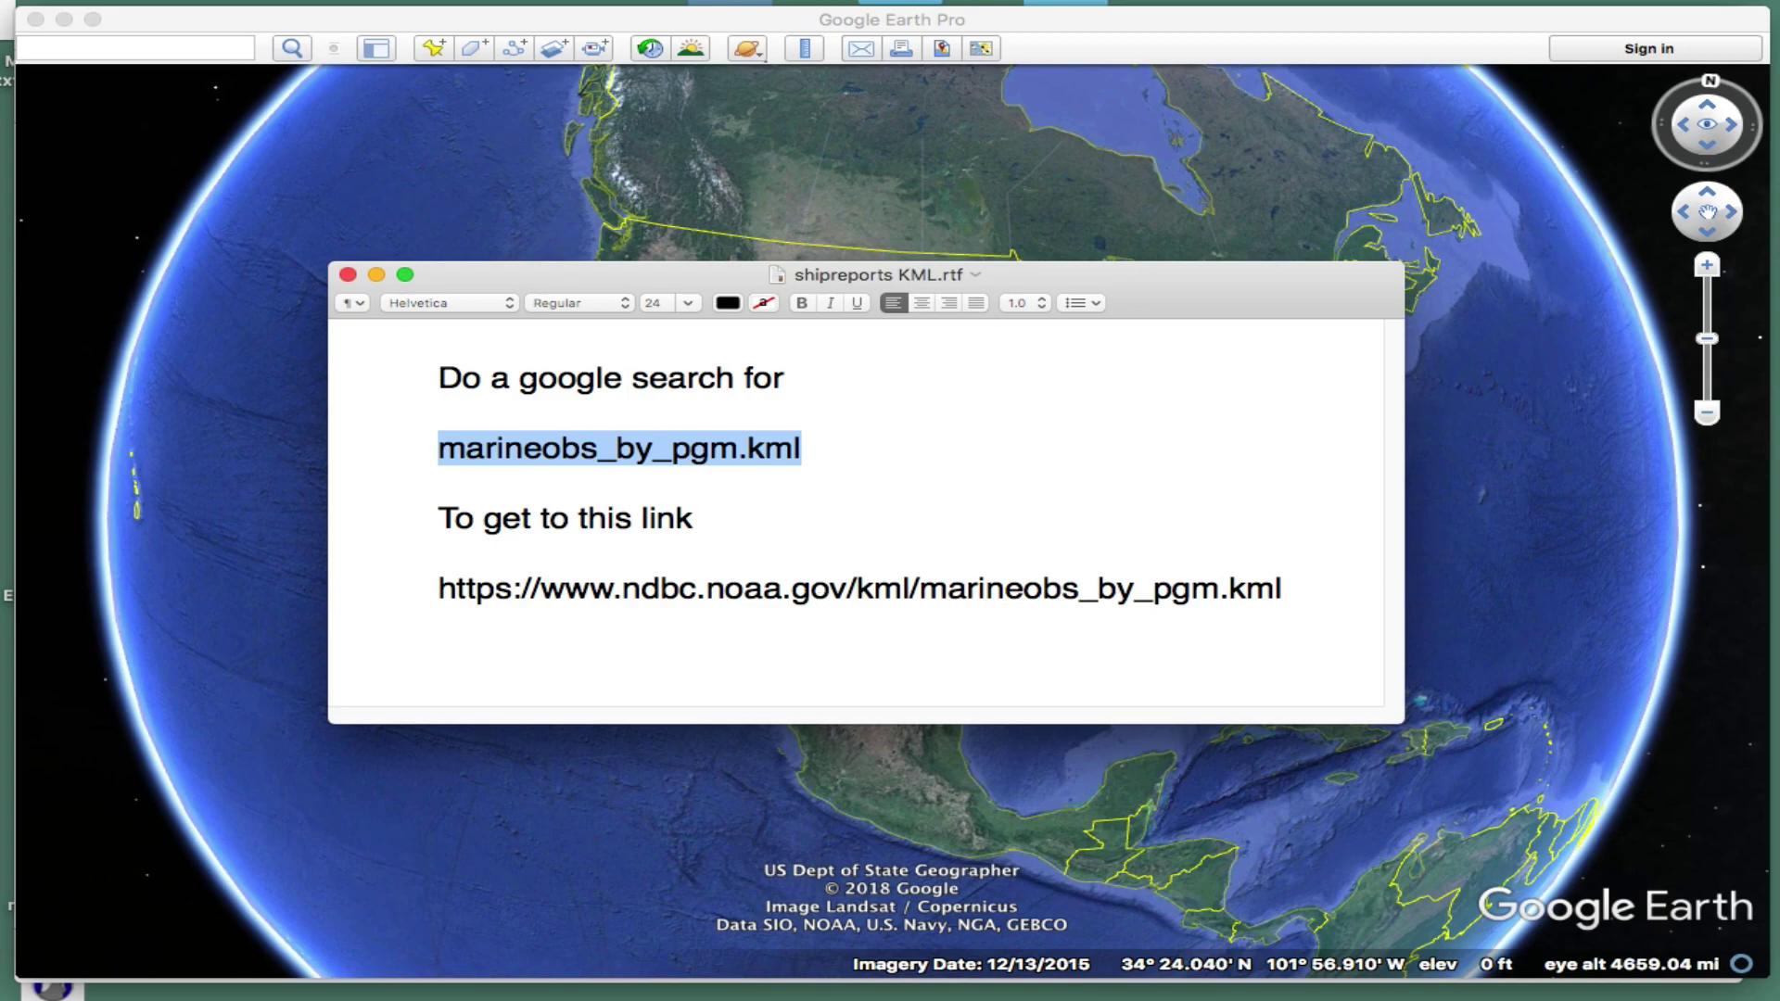
key(super+Tab)
Search Google for marineobs_by_pgm.kml
click(302, 161)
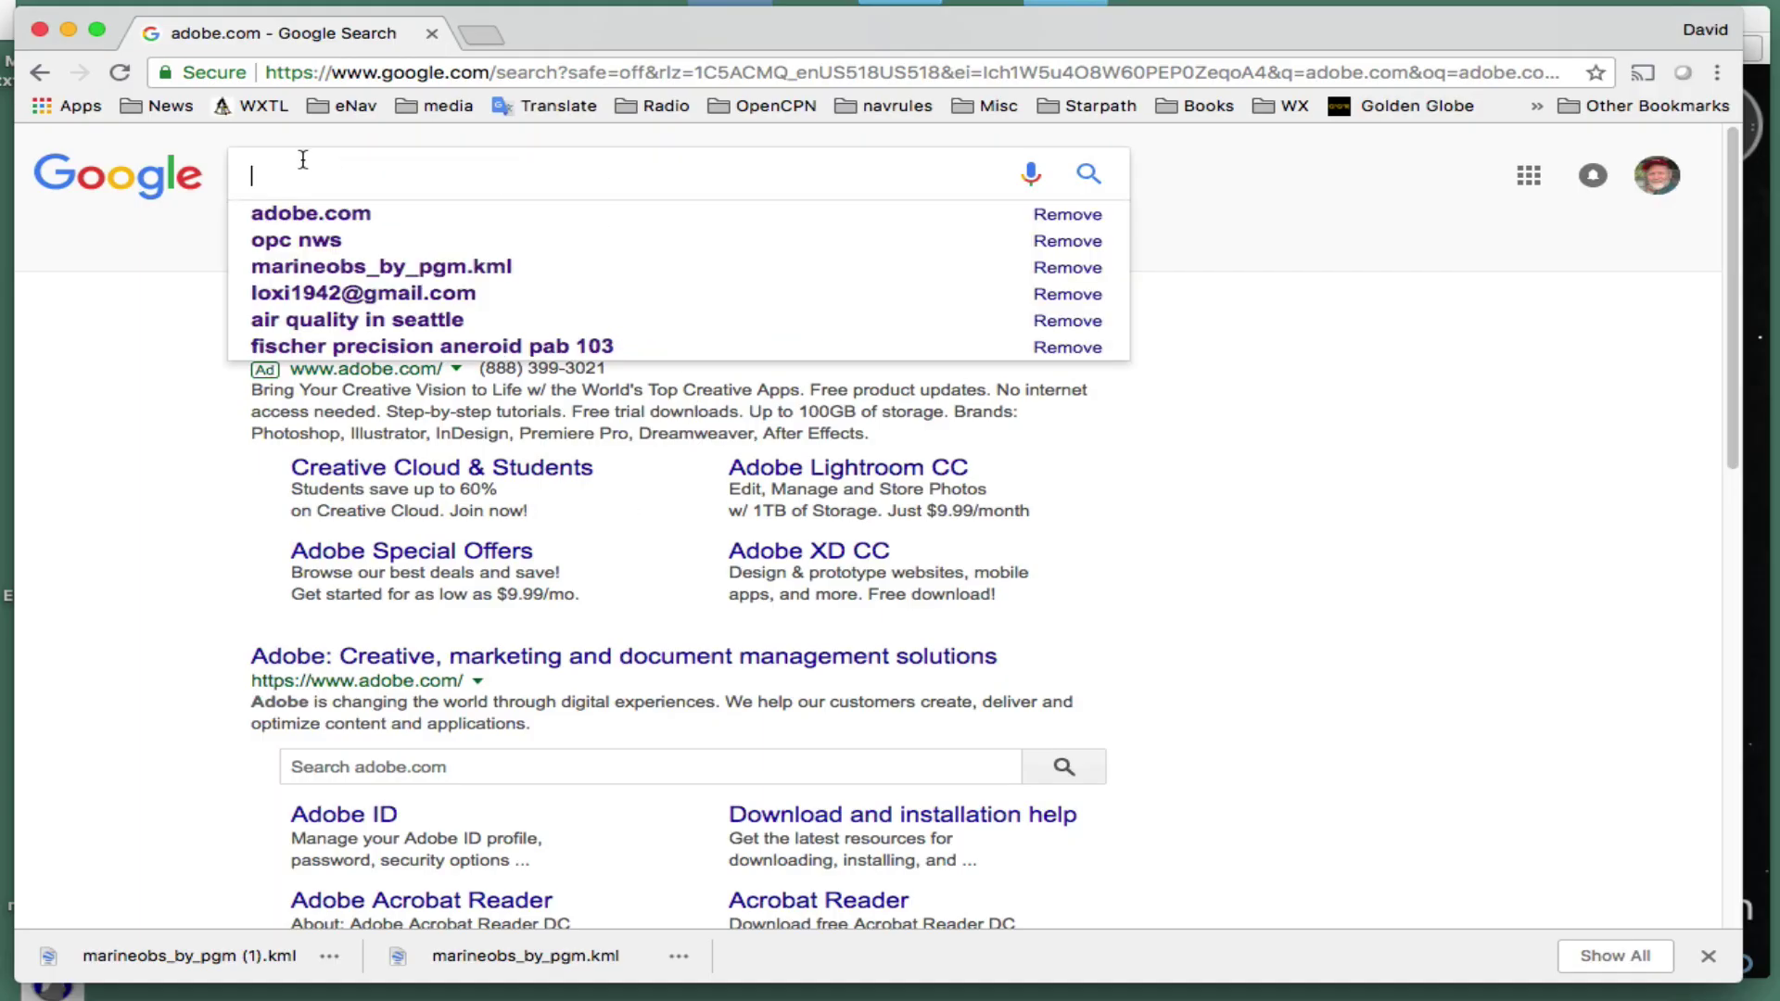
key(super+v)
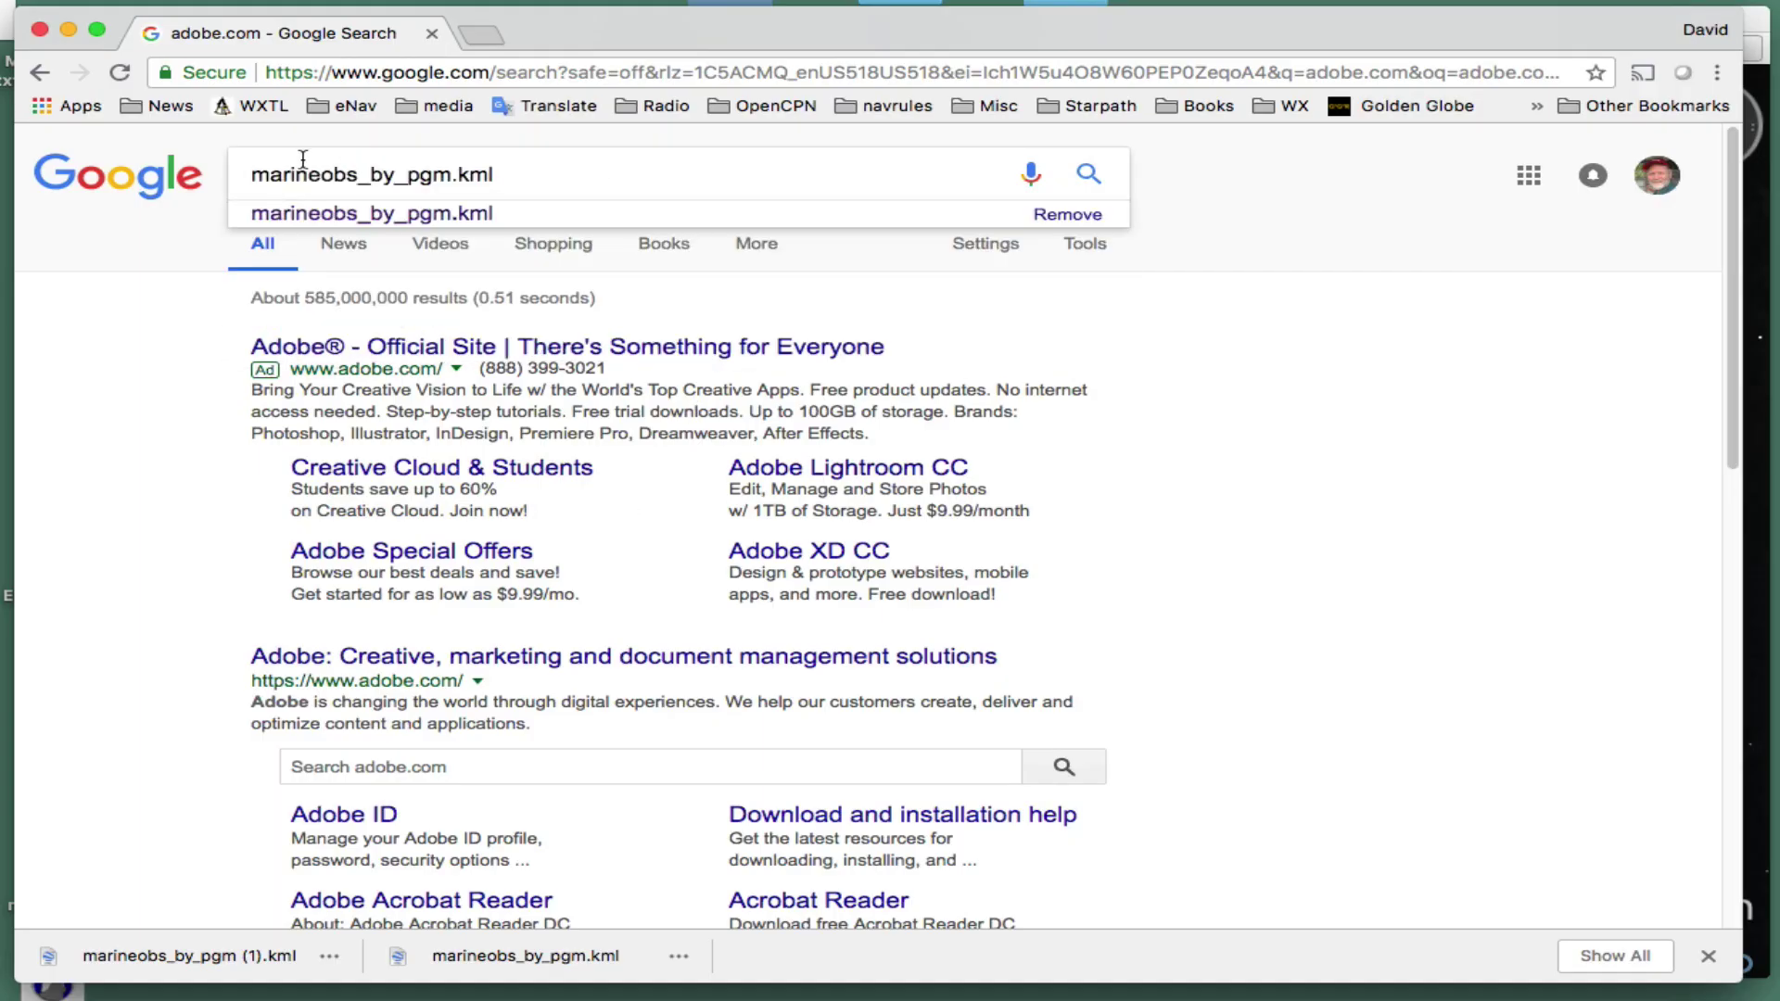
key(Return)
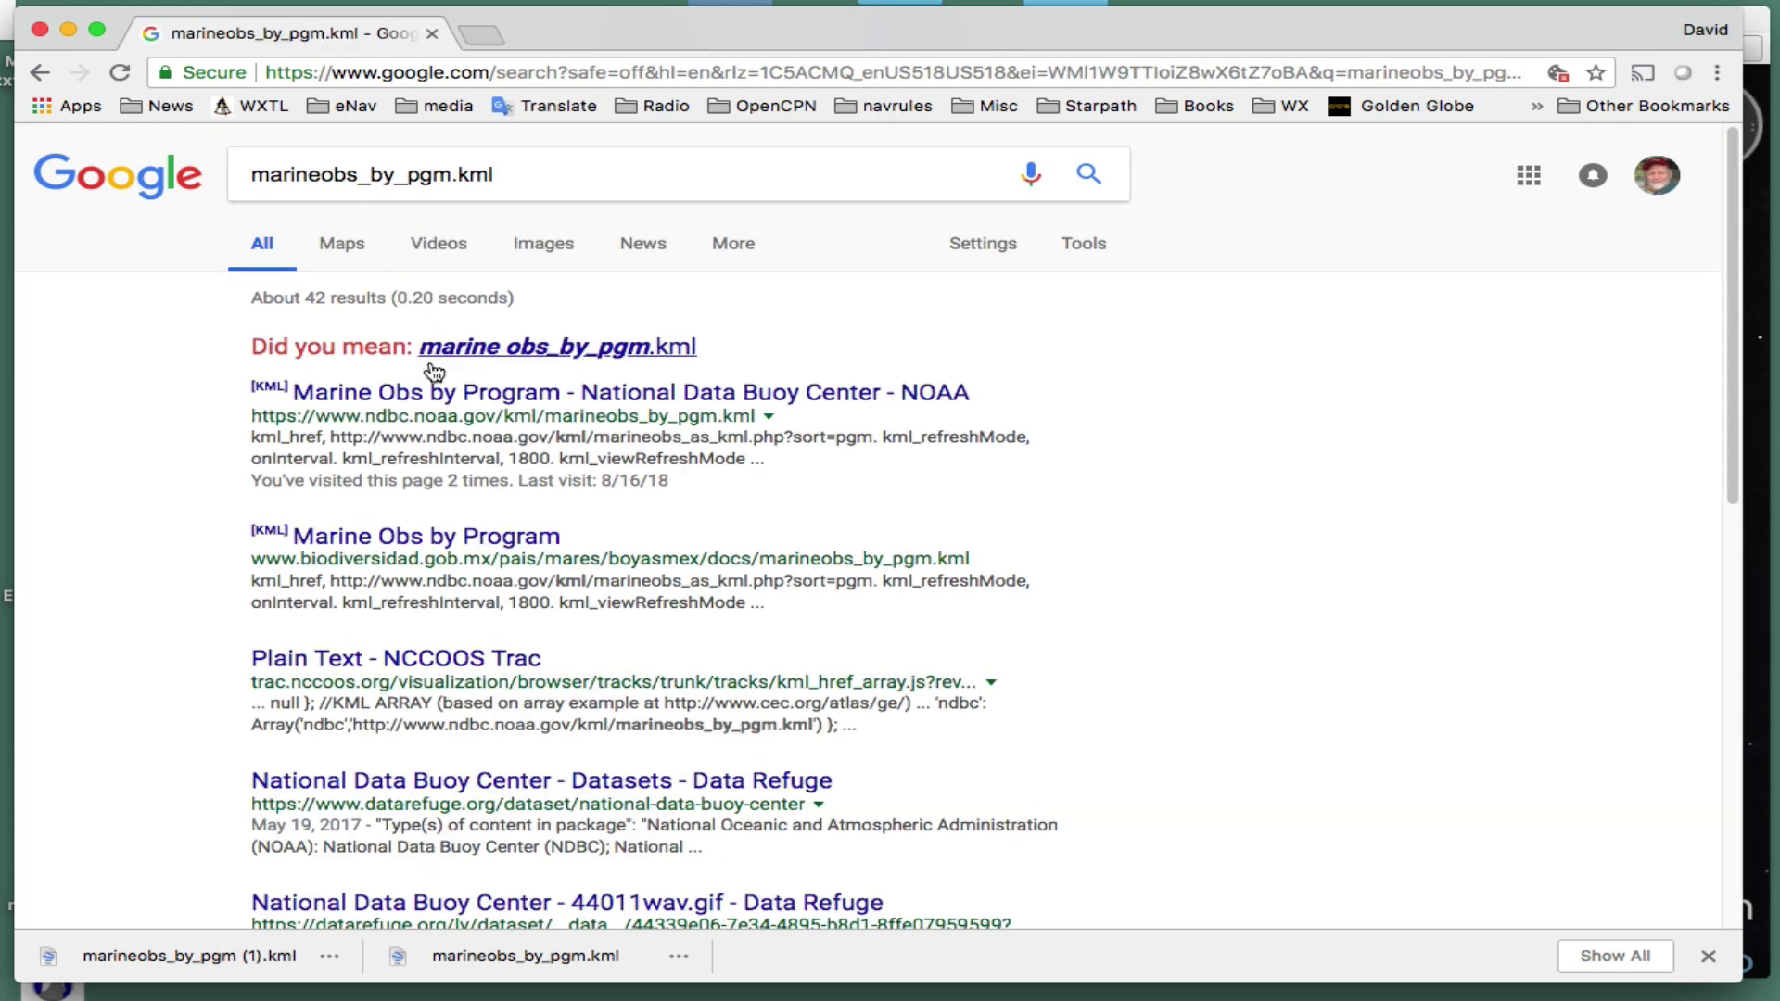
Save the NDBC Marine Obs KML link into the test folder and hide Chrome
right_click(428, 397)
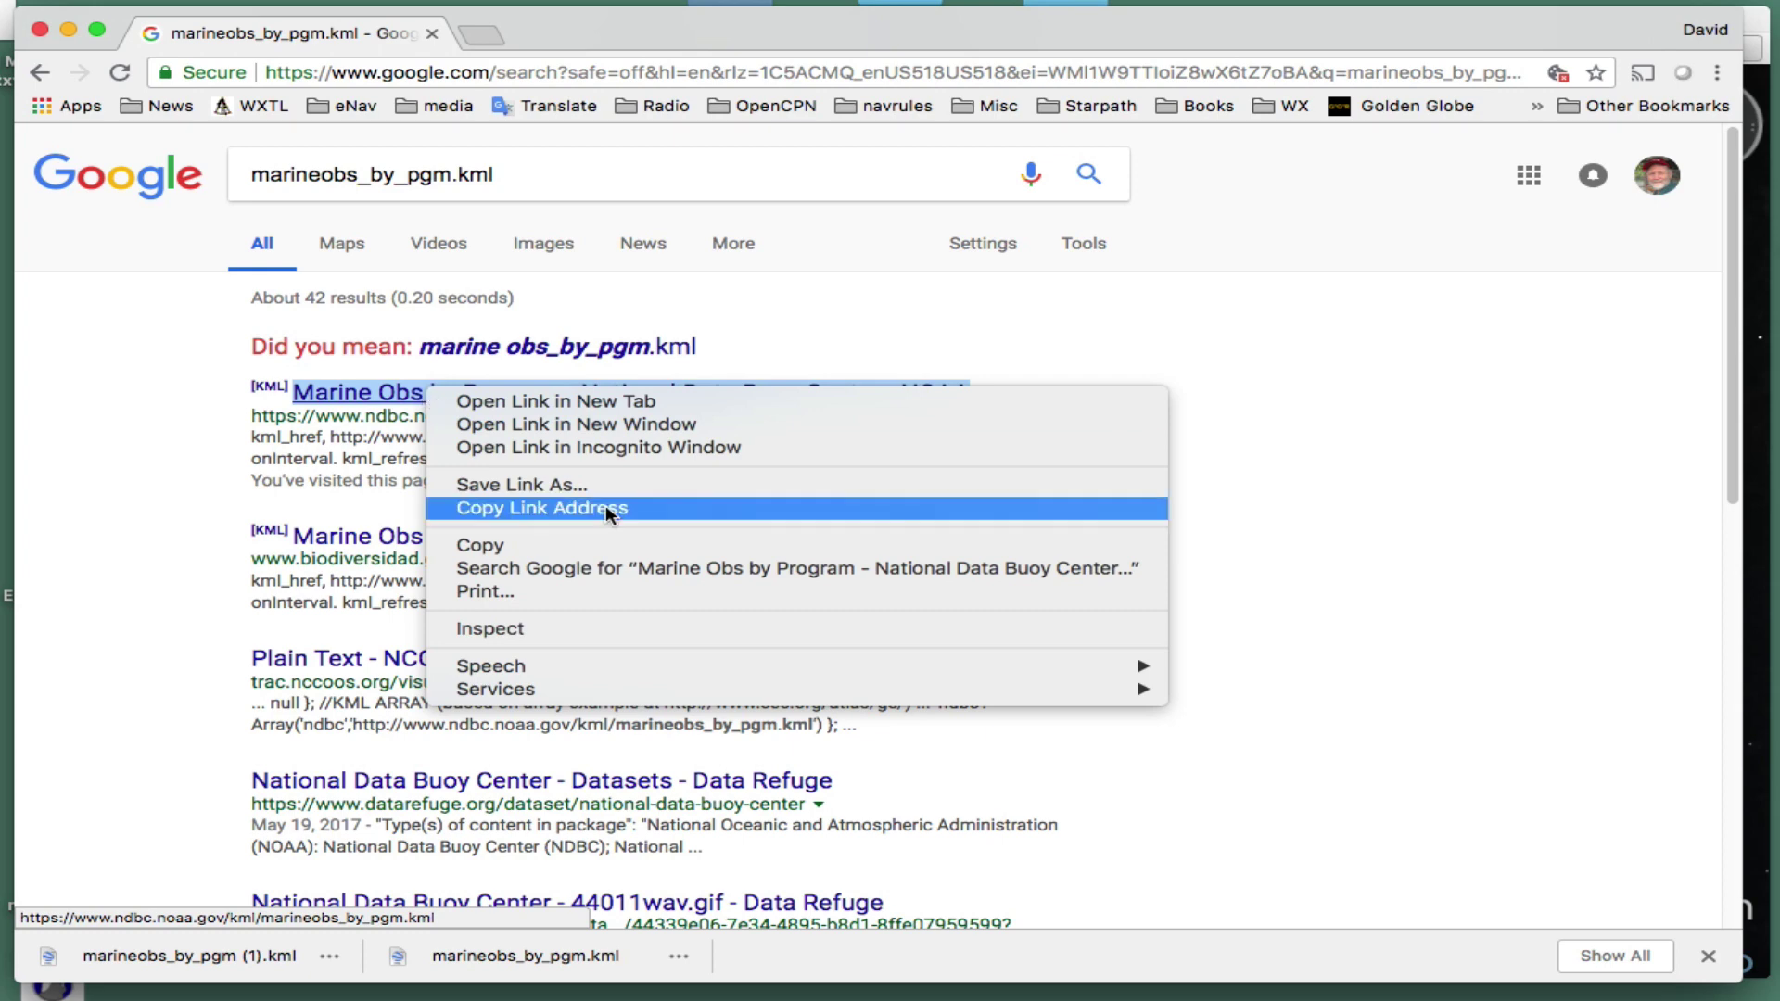
click(571, 487)
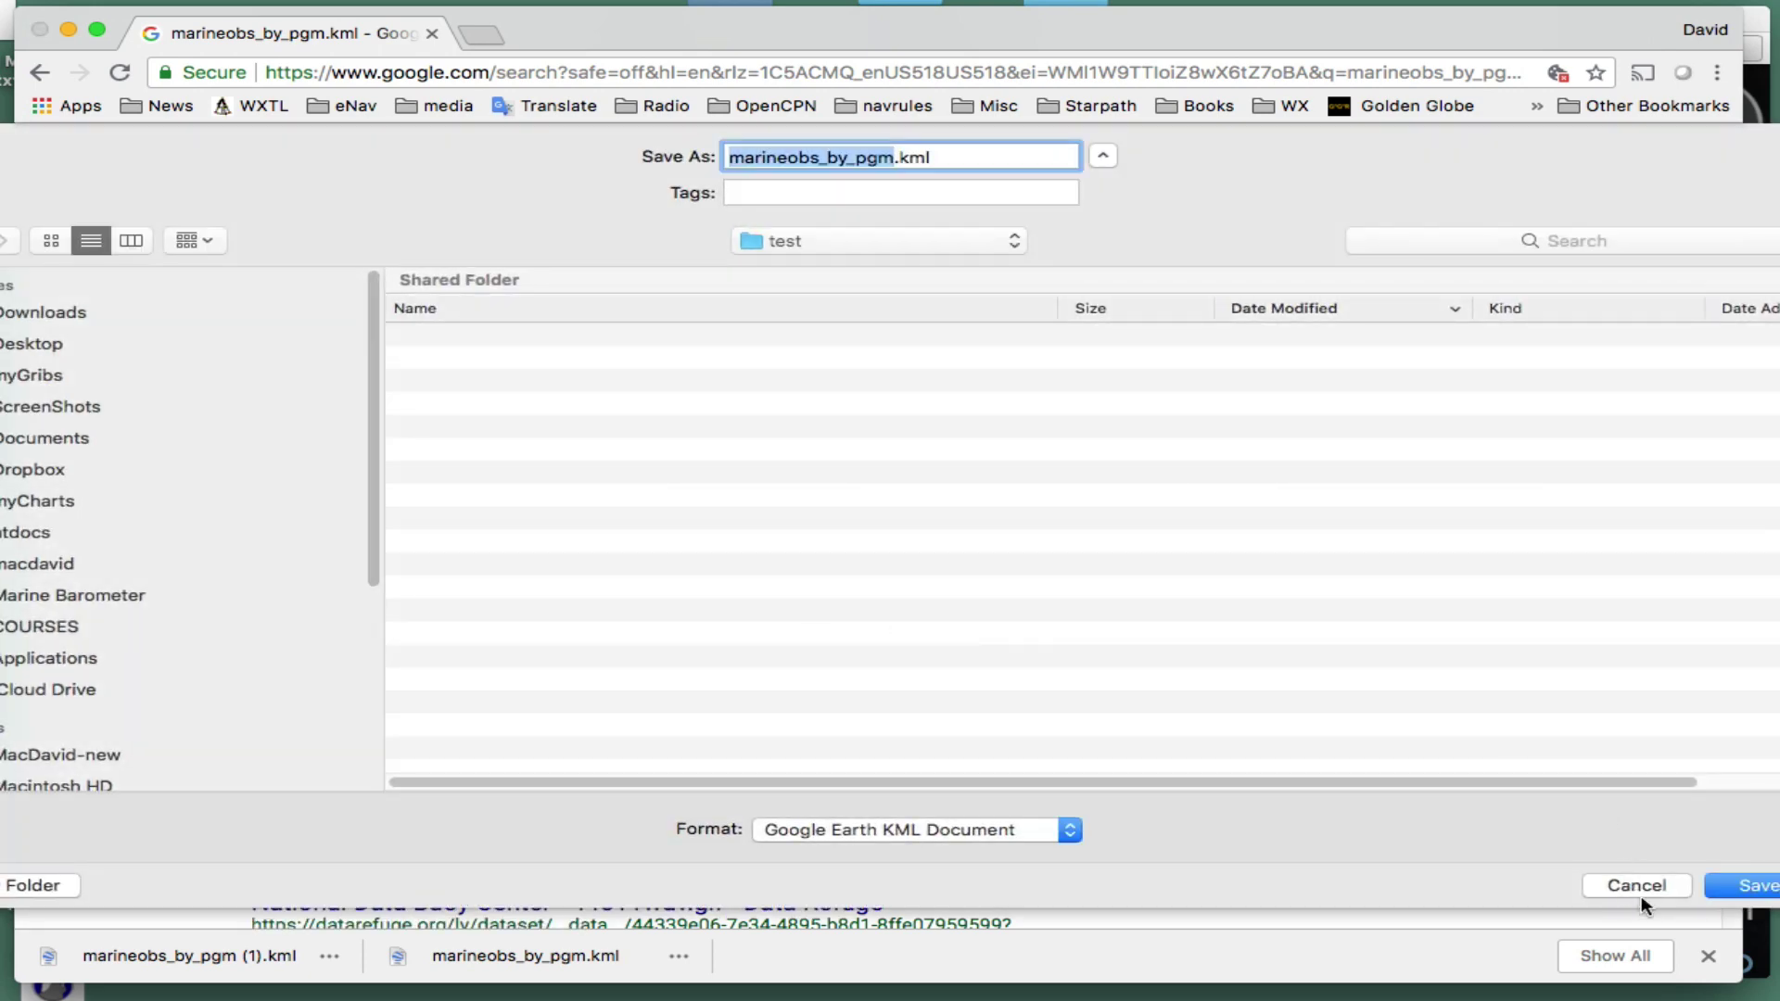
click(1743, 887)
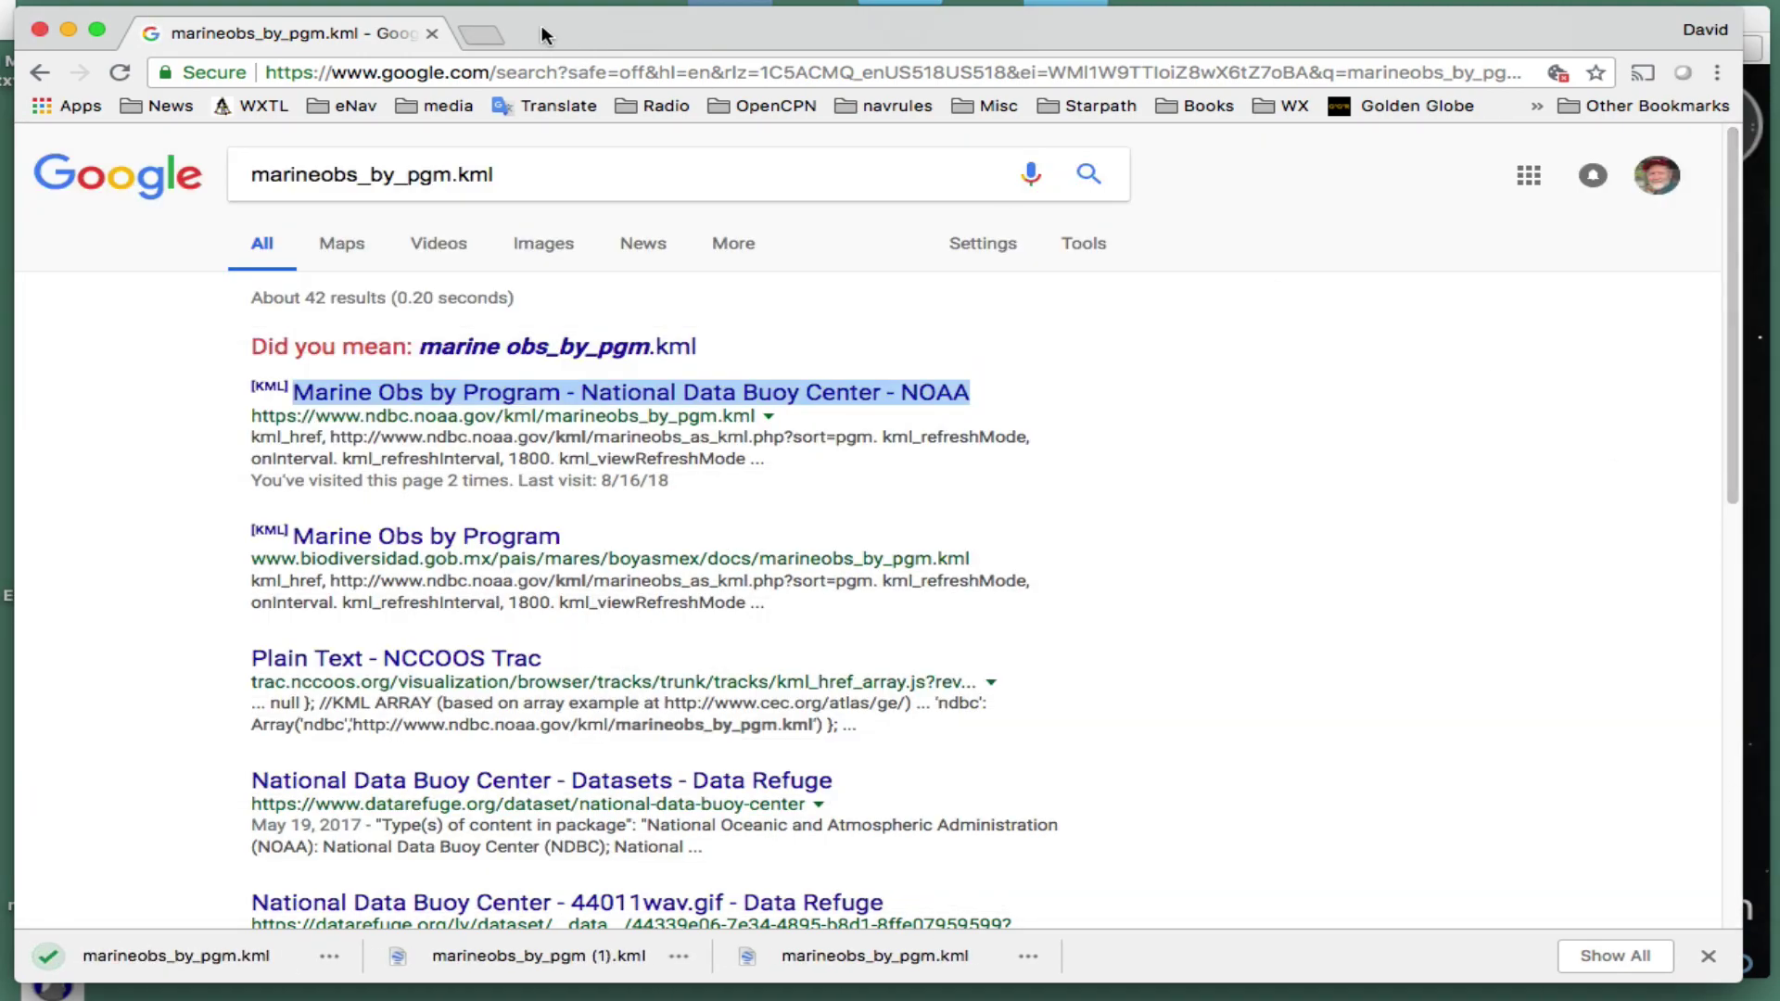
key(super+m)
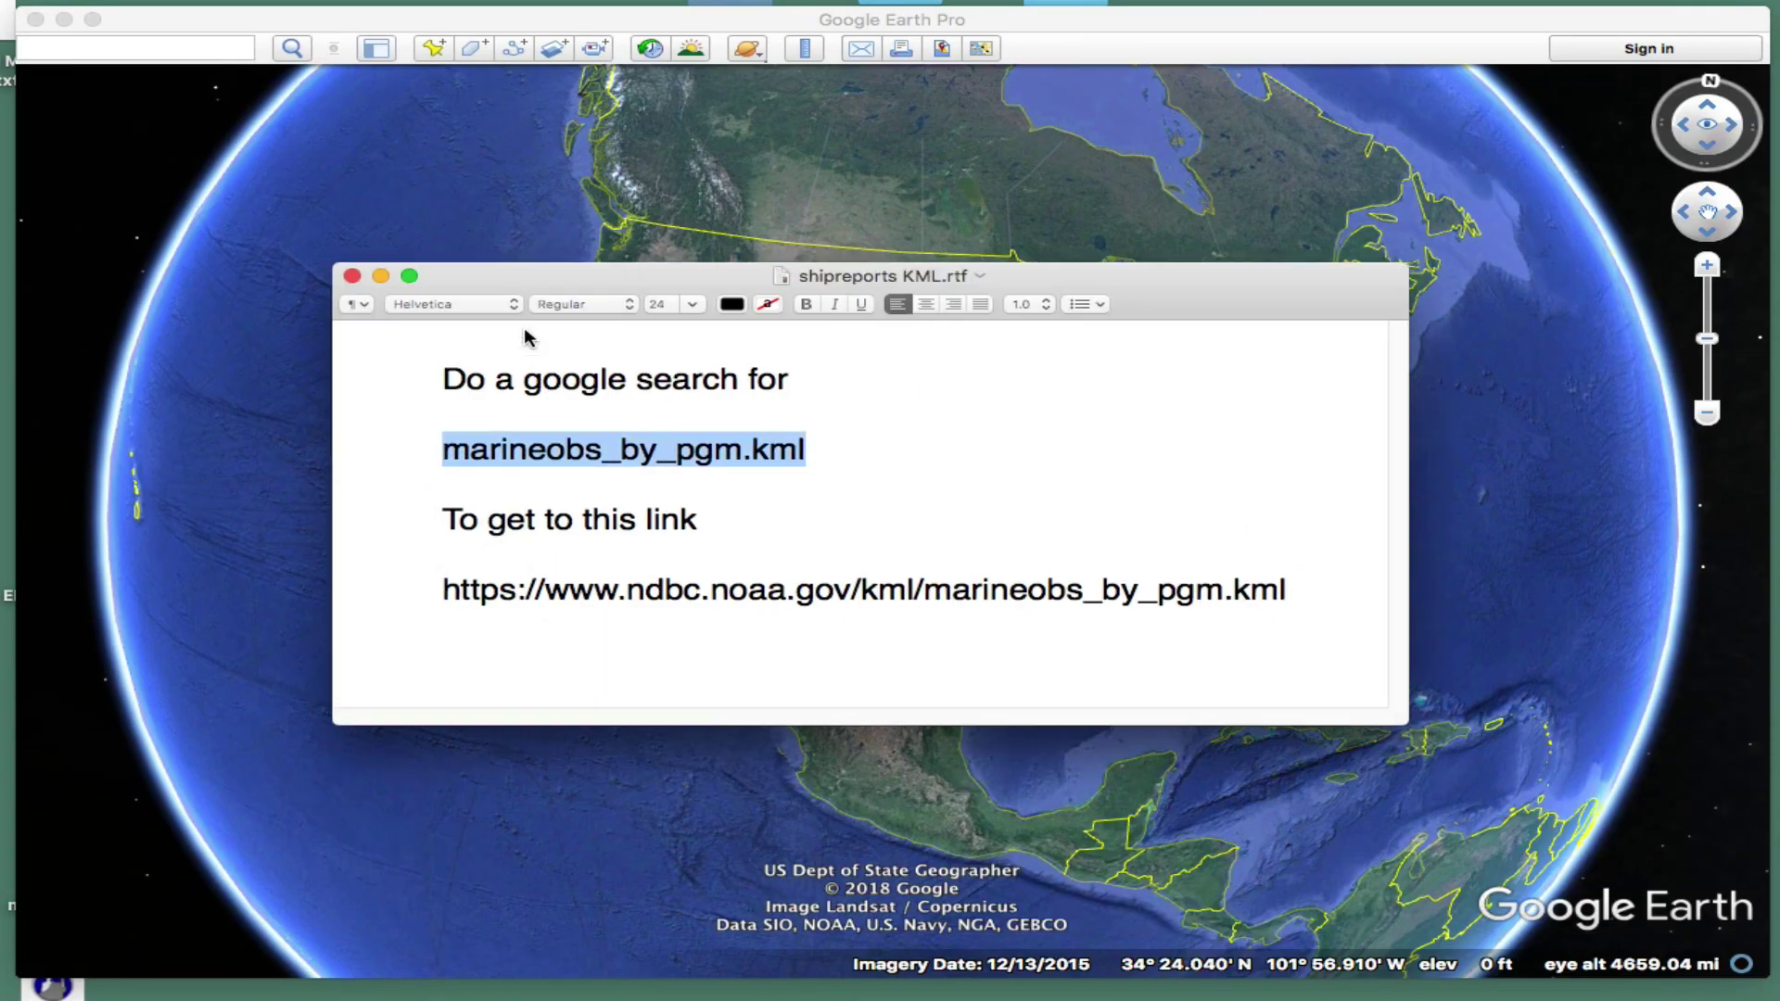
Drop marineobs_by_pgm.kml from the Finder test folder onto the Google Earth globe
key(super+m)
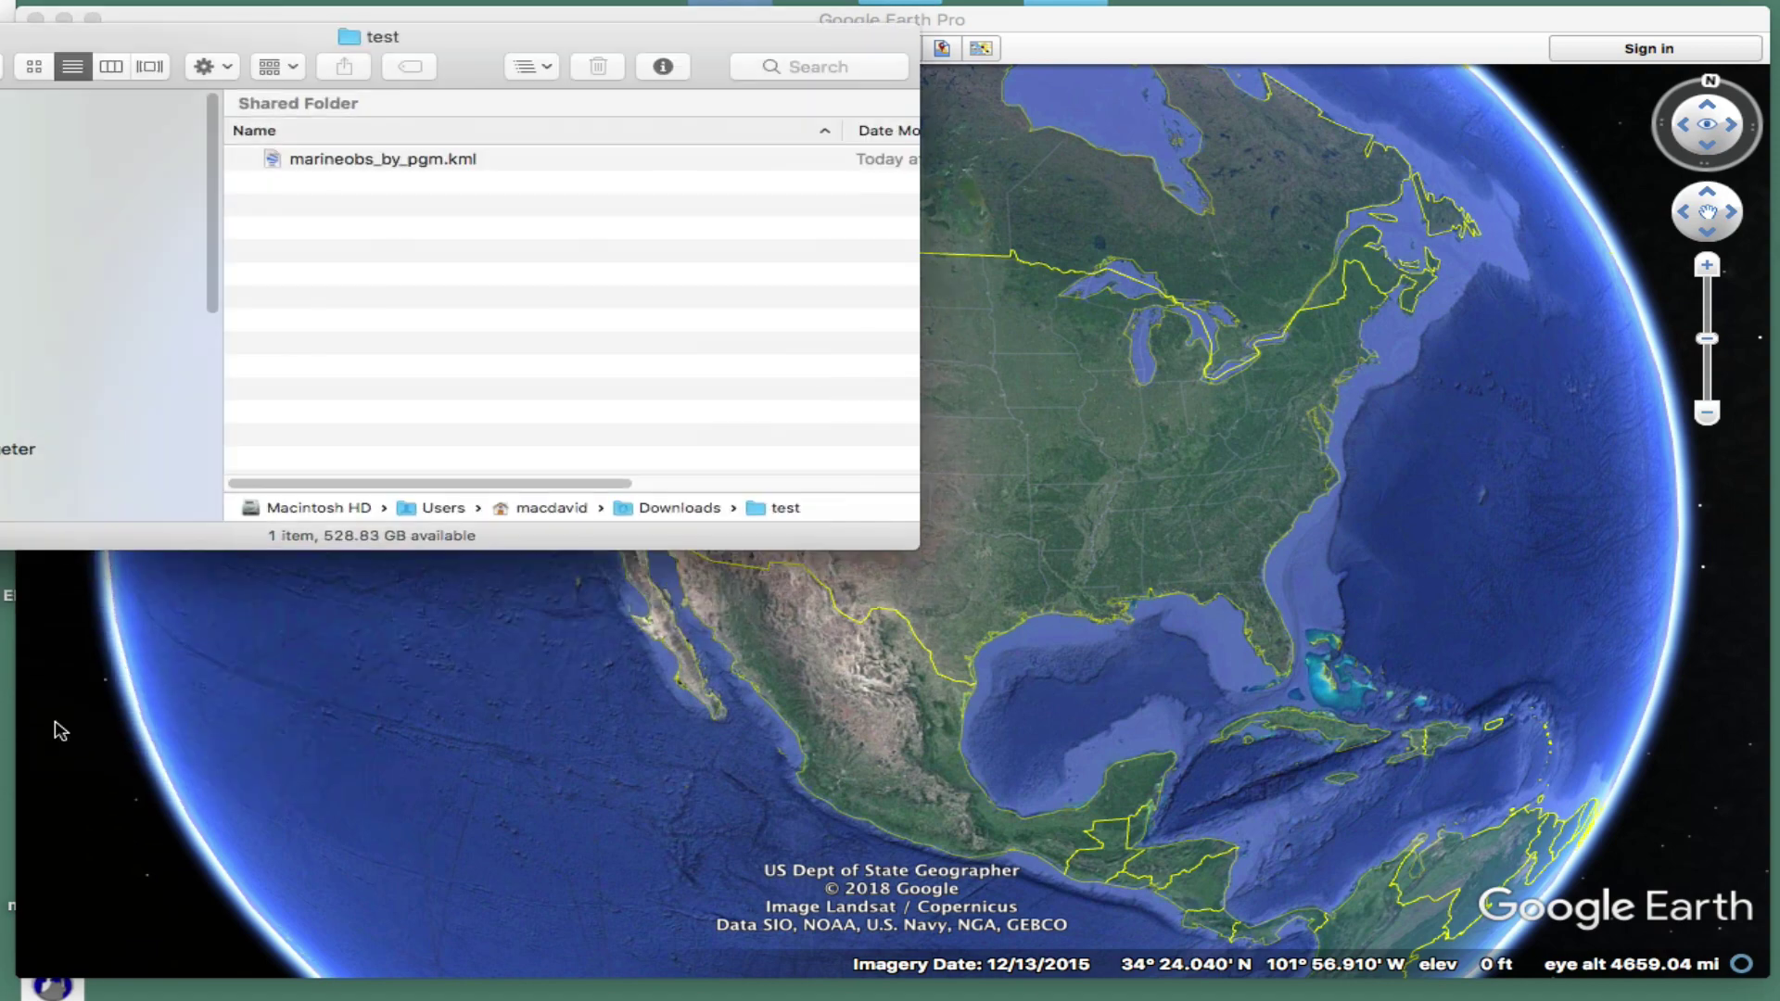
drag(181, 35, 1324, 124)
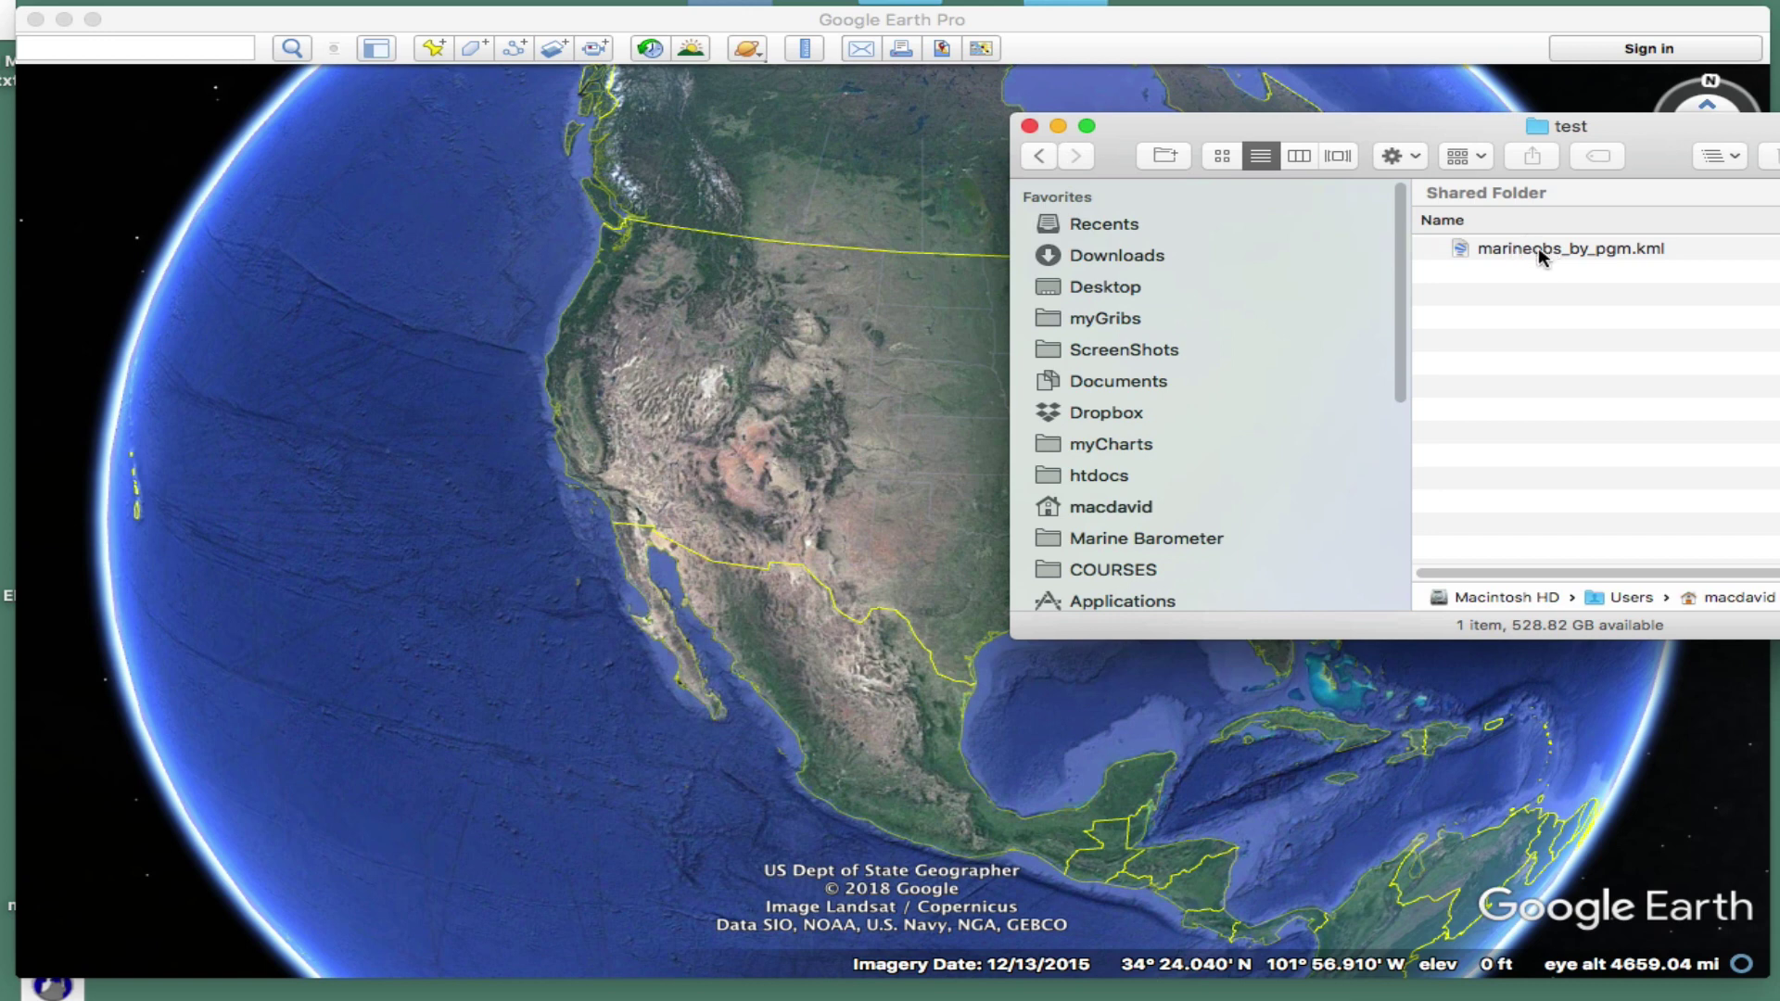
drag(1539, 255, 764, 431)
drag(1246, 121, 1736, 134)
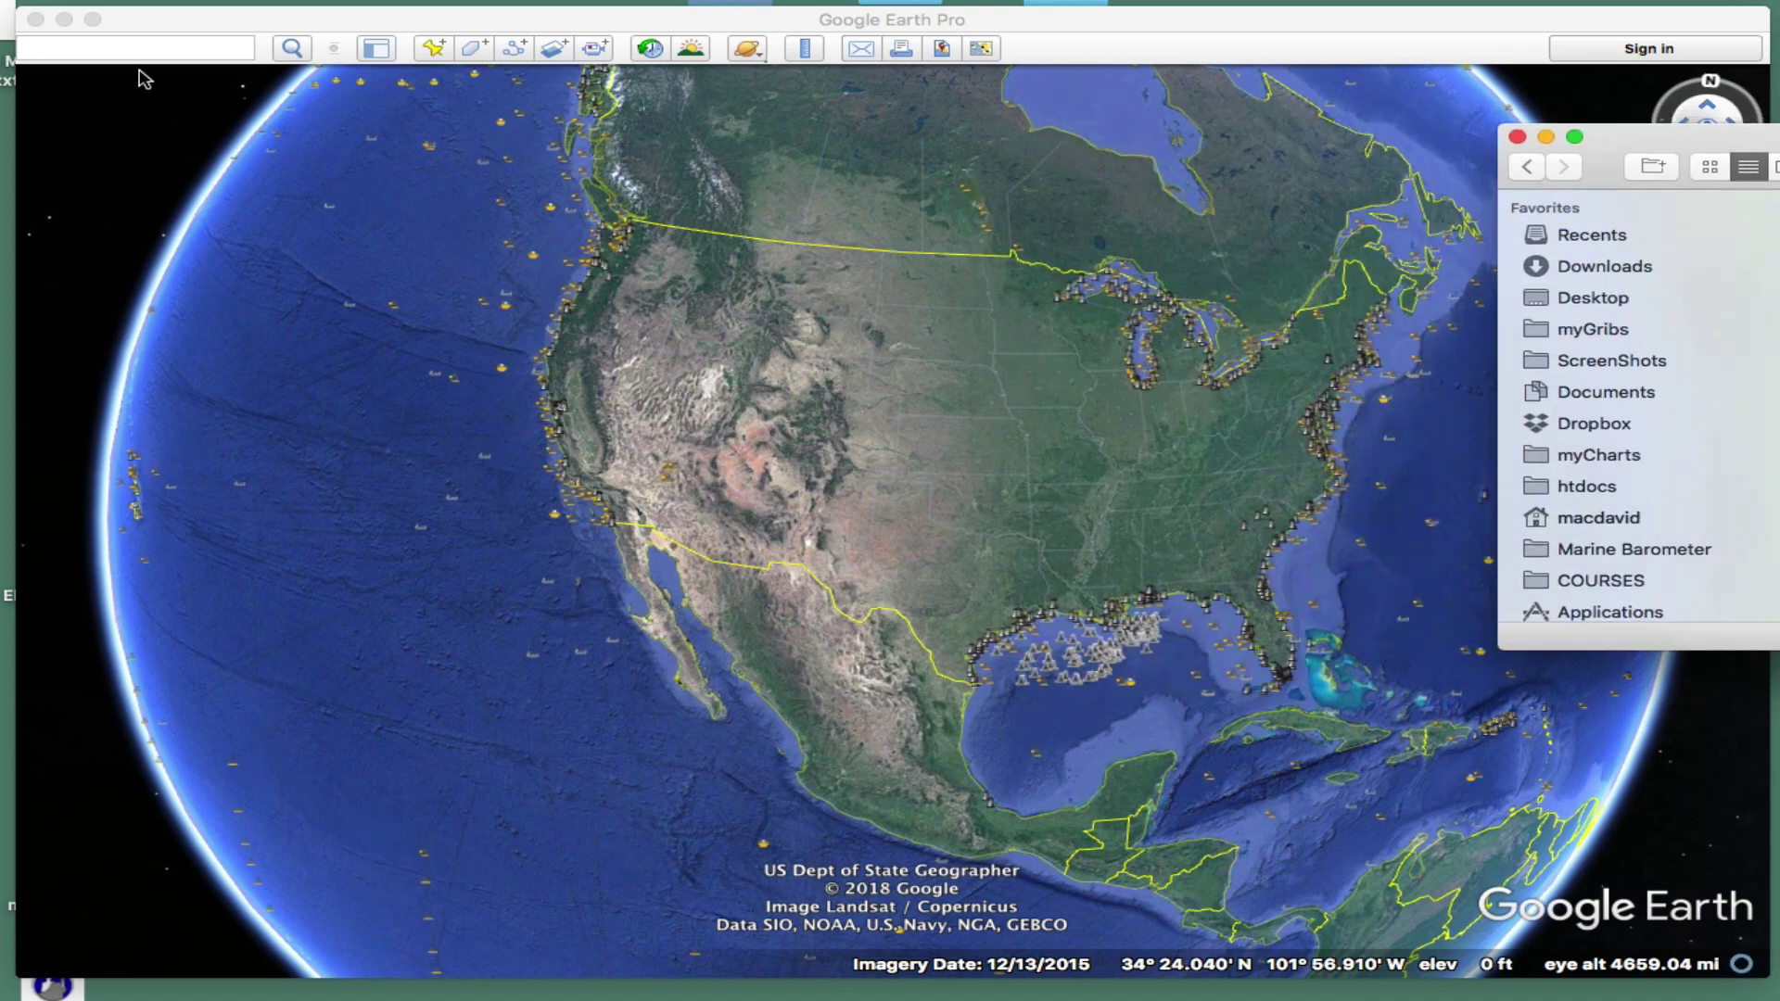
Show the Google Earth sidebar and widen it until the Marine Obs by Program folder names fit
click(335, 25)
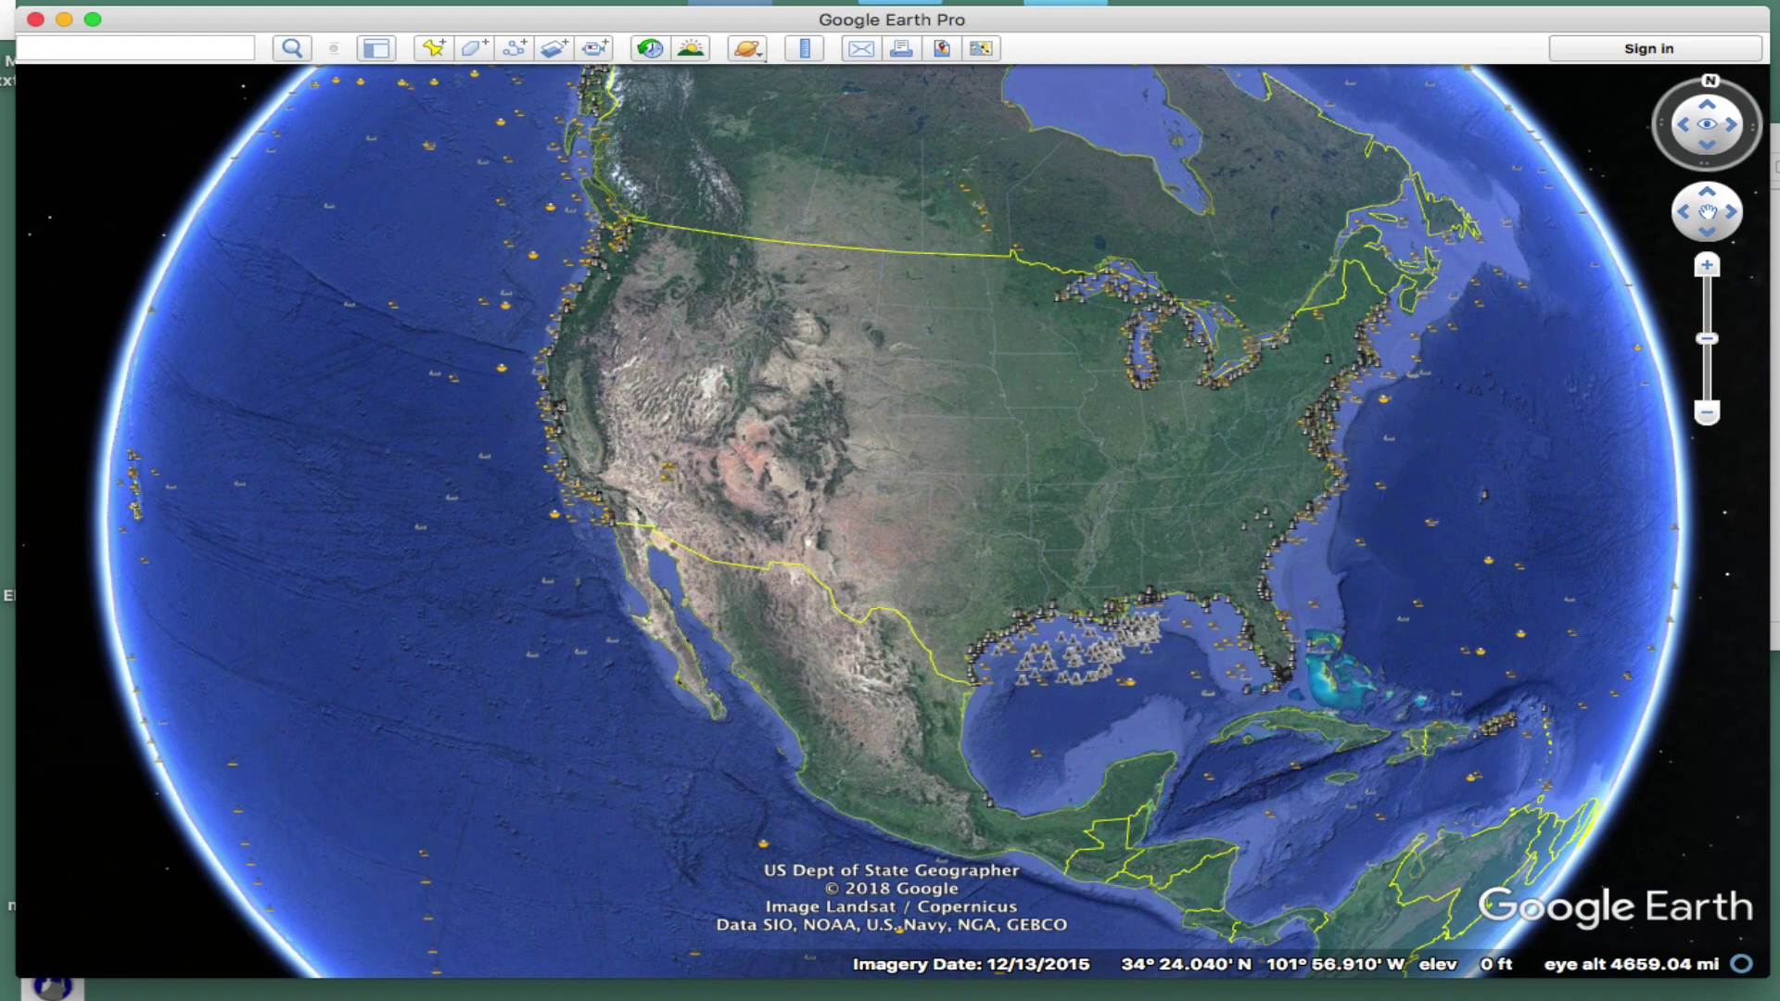
click(56, 0)
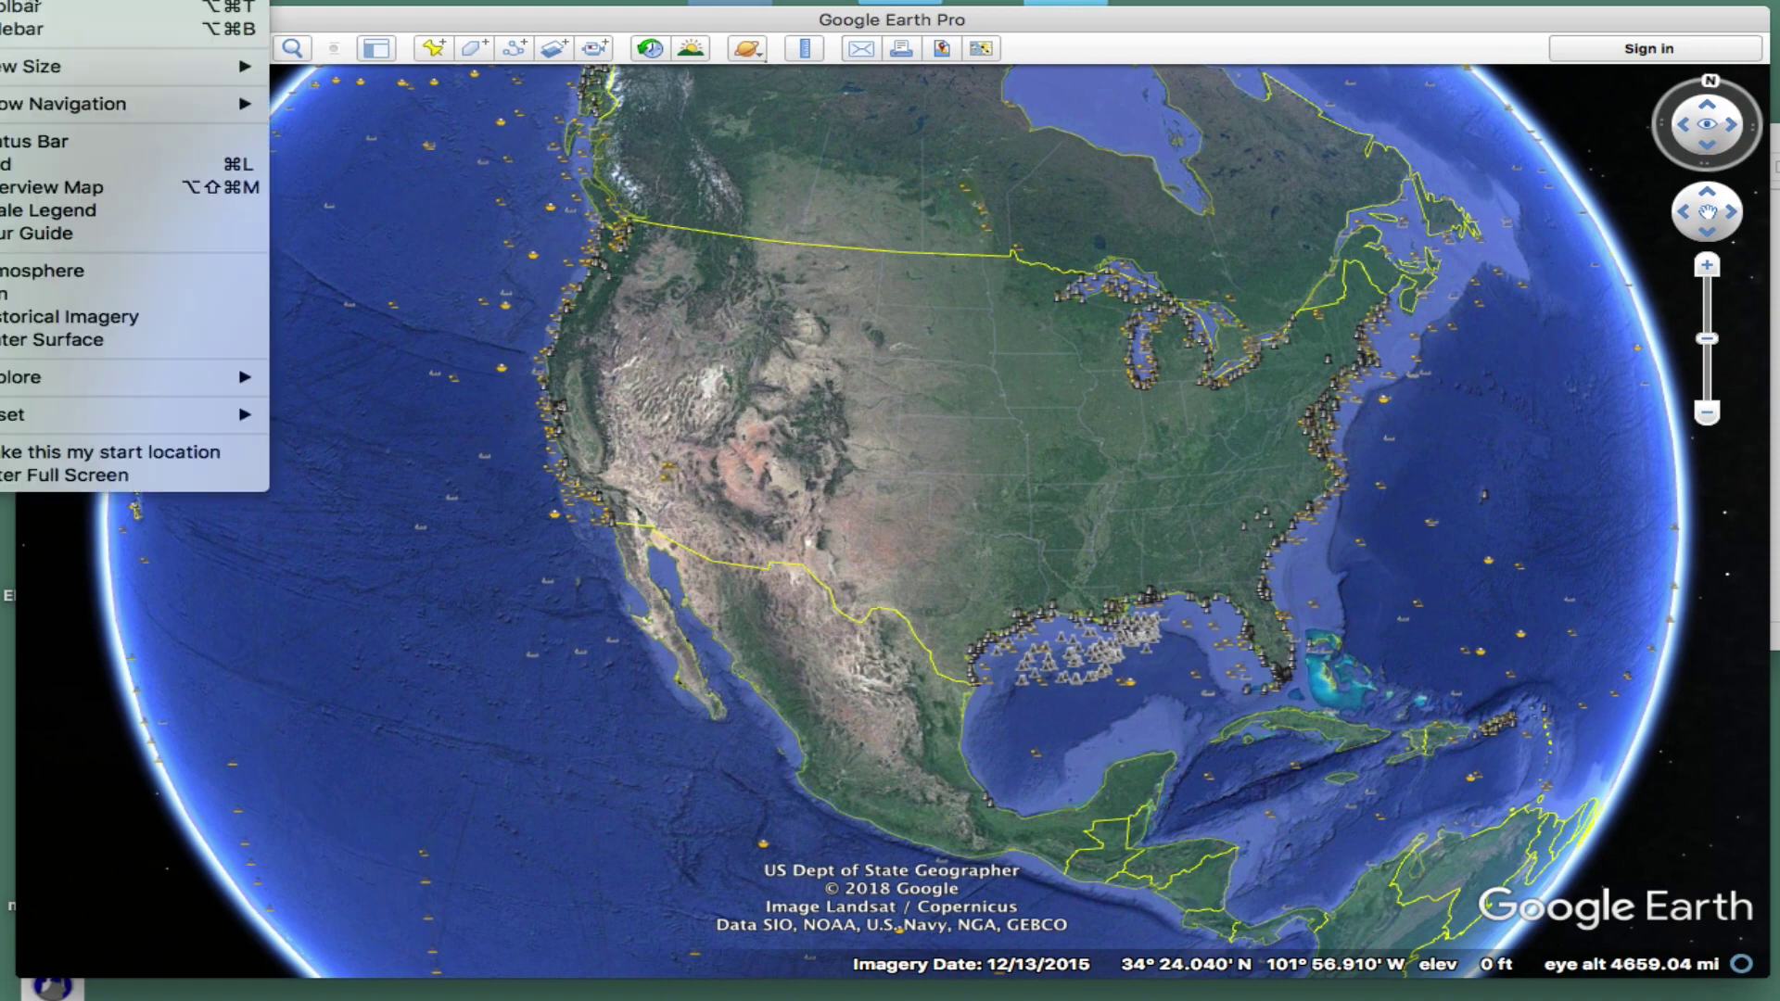
click(18, 28)
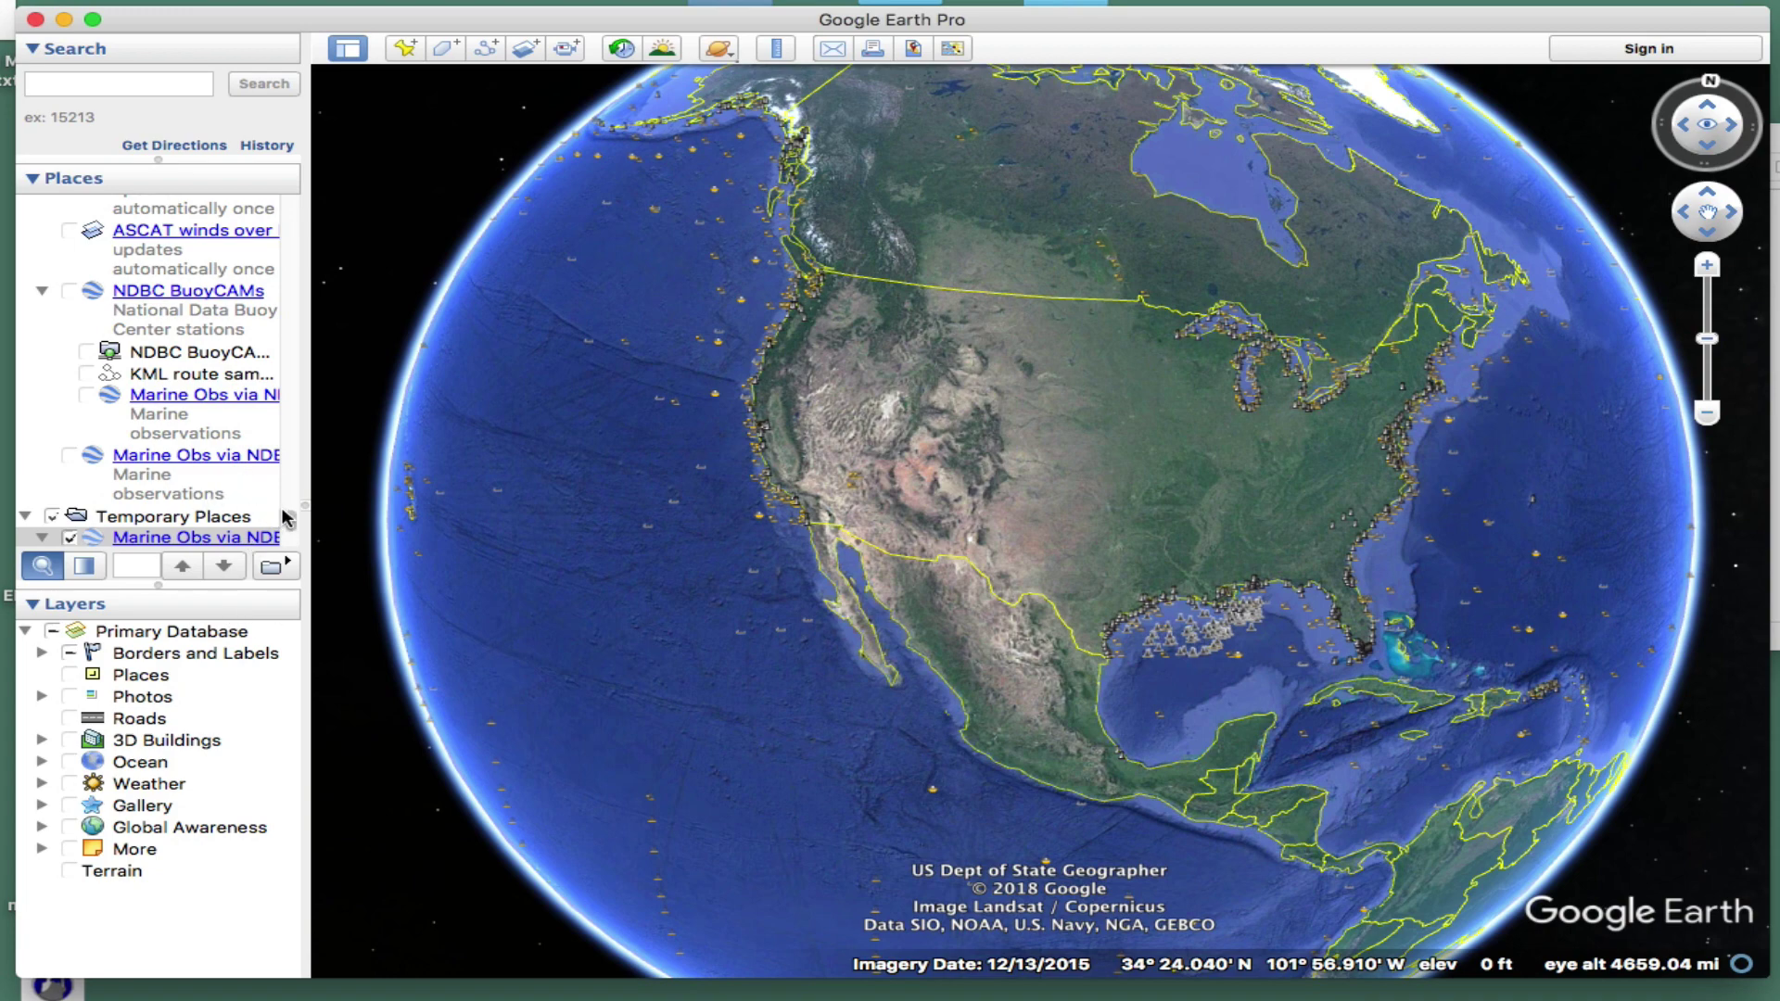
scroll(286, 517, down, 10)
scroll(286, 516, up, 8)
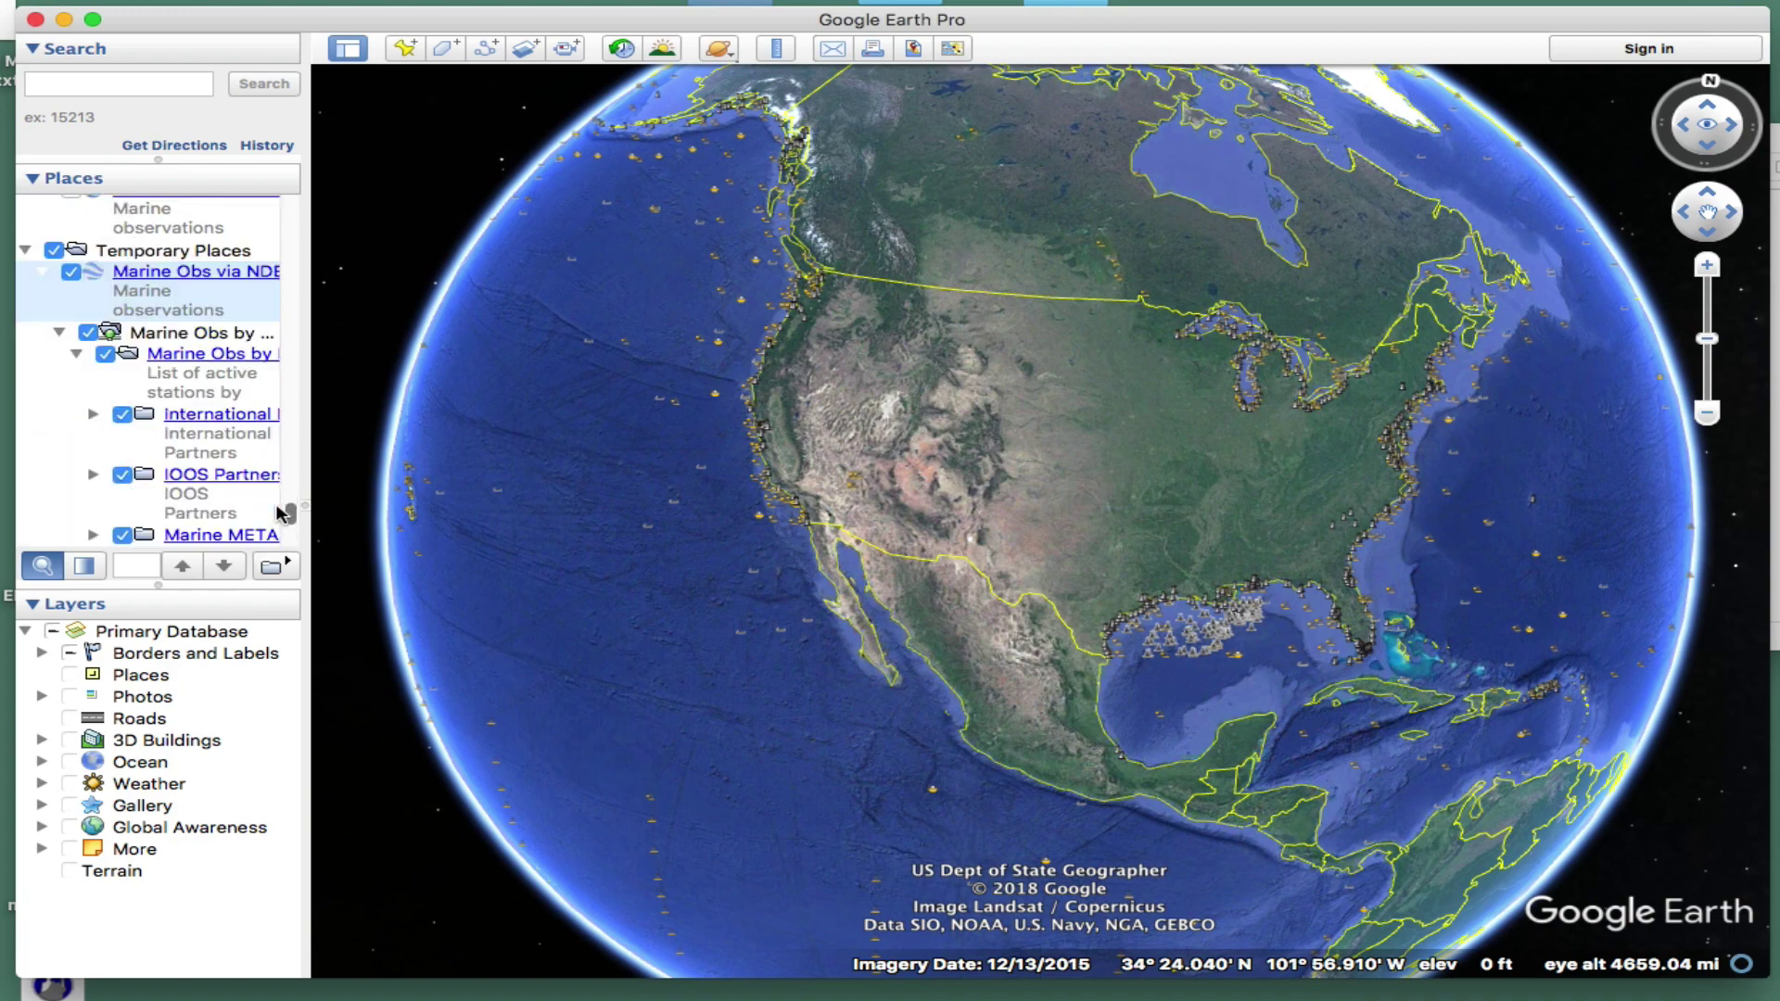
scroll(285, 517, down, 2)
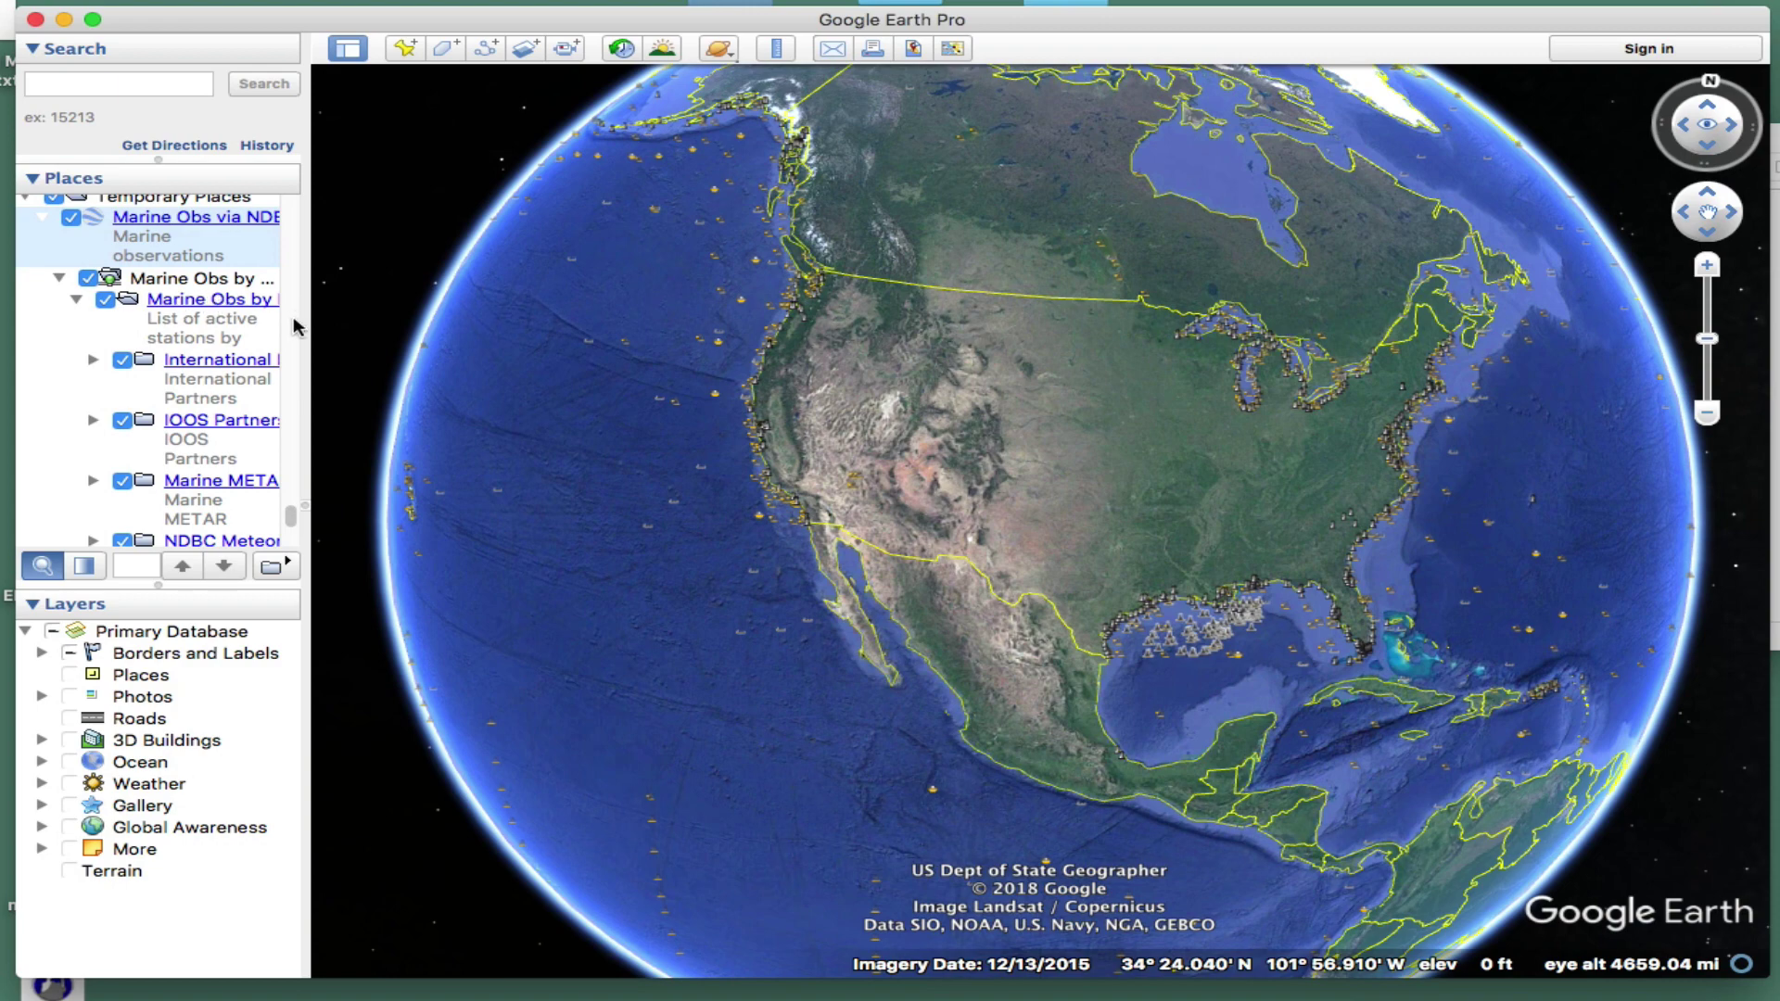
click(322, 345)
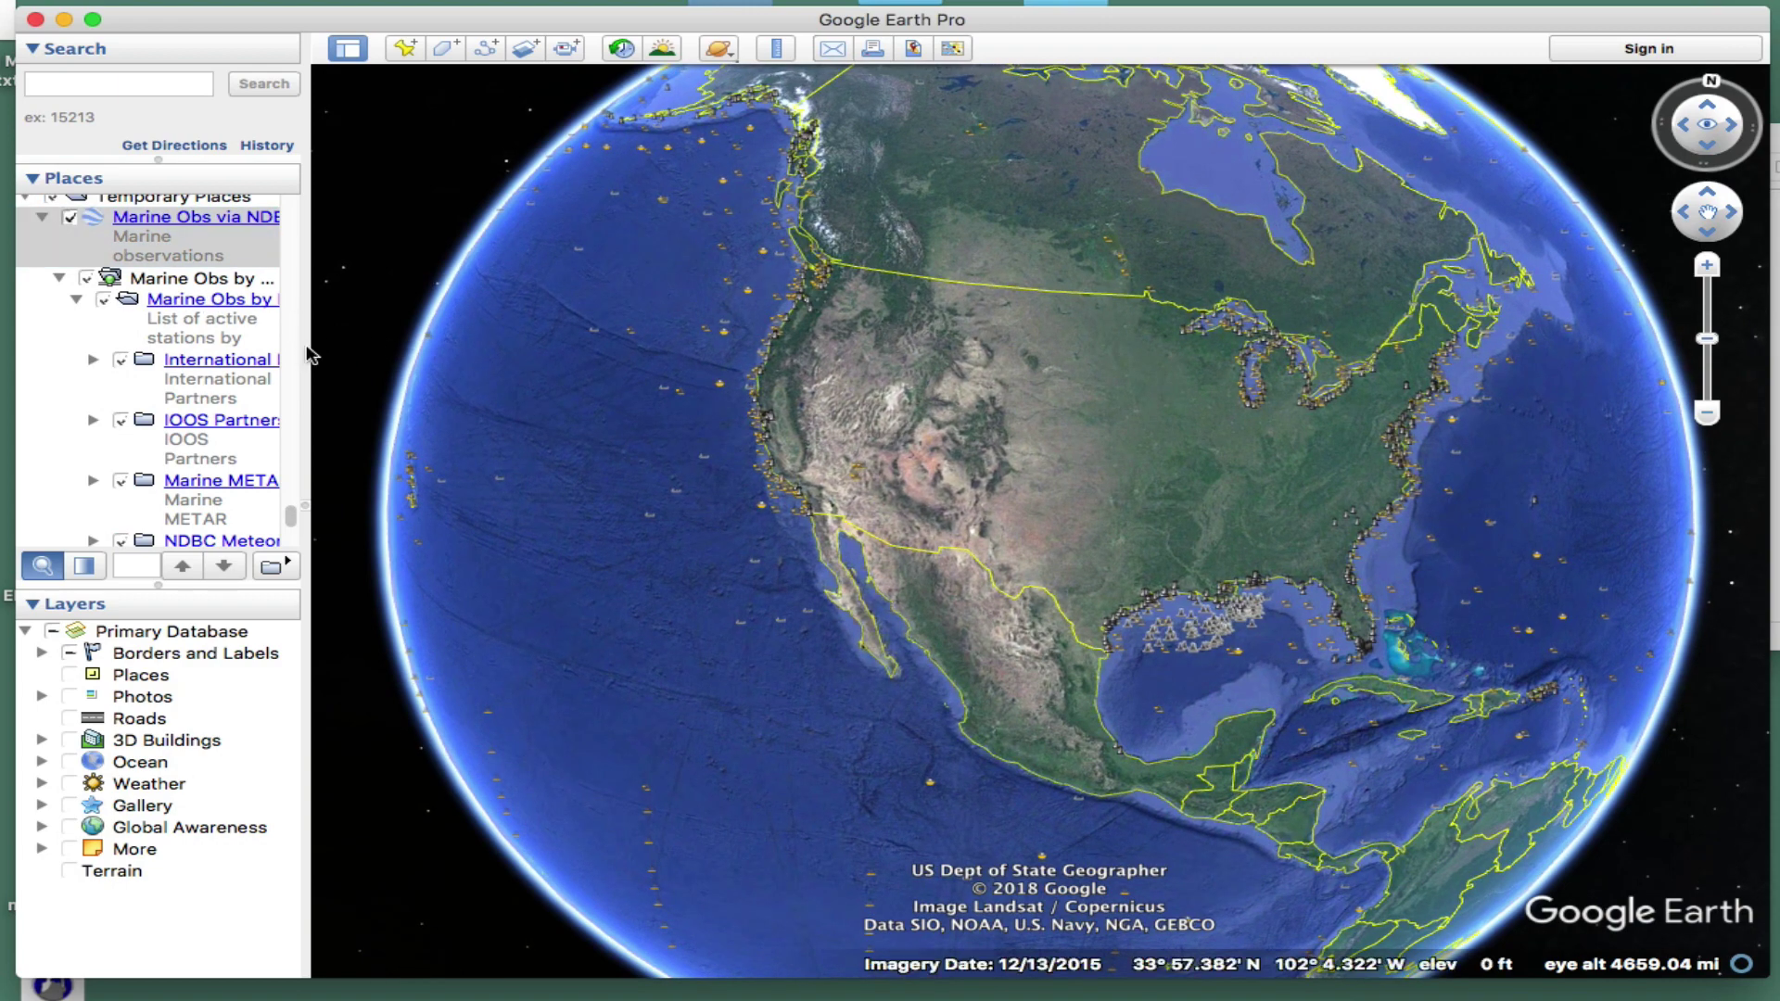
drag(309, 353, 425, 355)
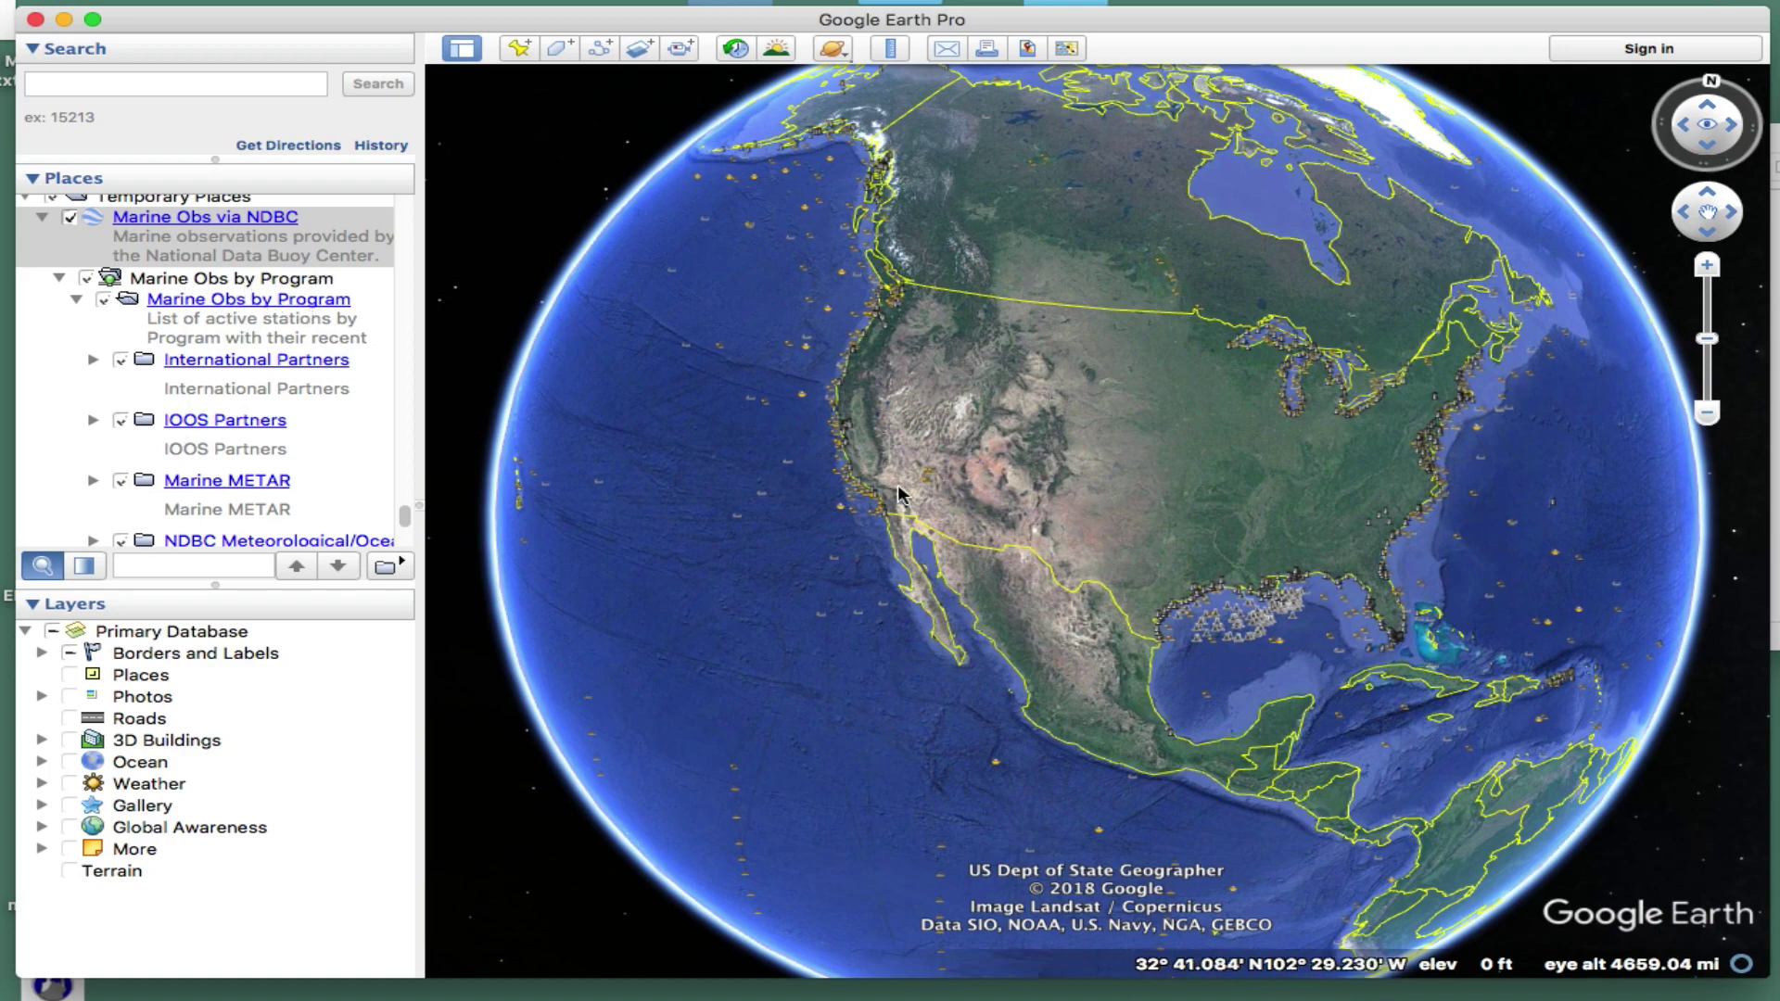
Zoom into southern California and open the reports for the offshore ship and buoy 46412
scroll(825, 506, up, 5)
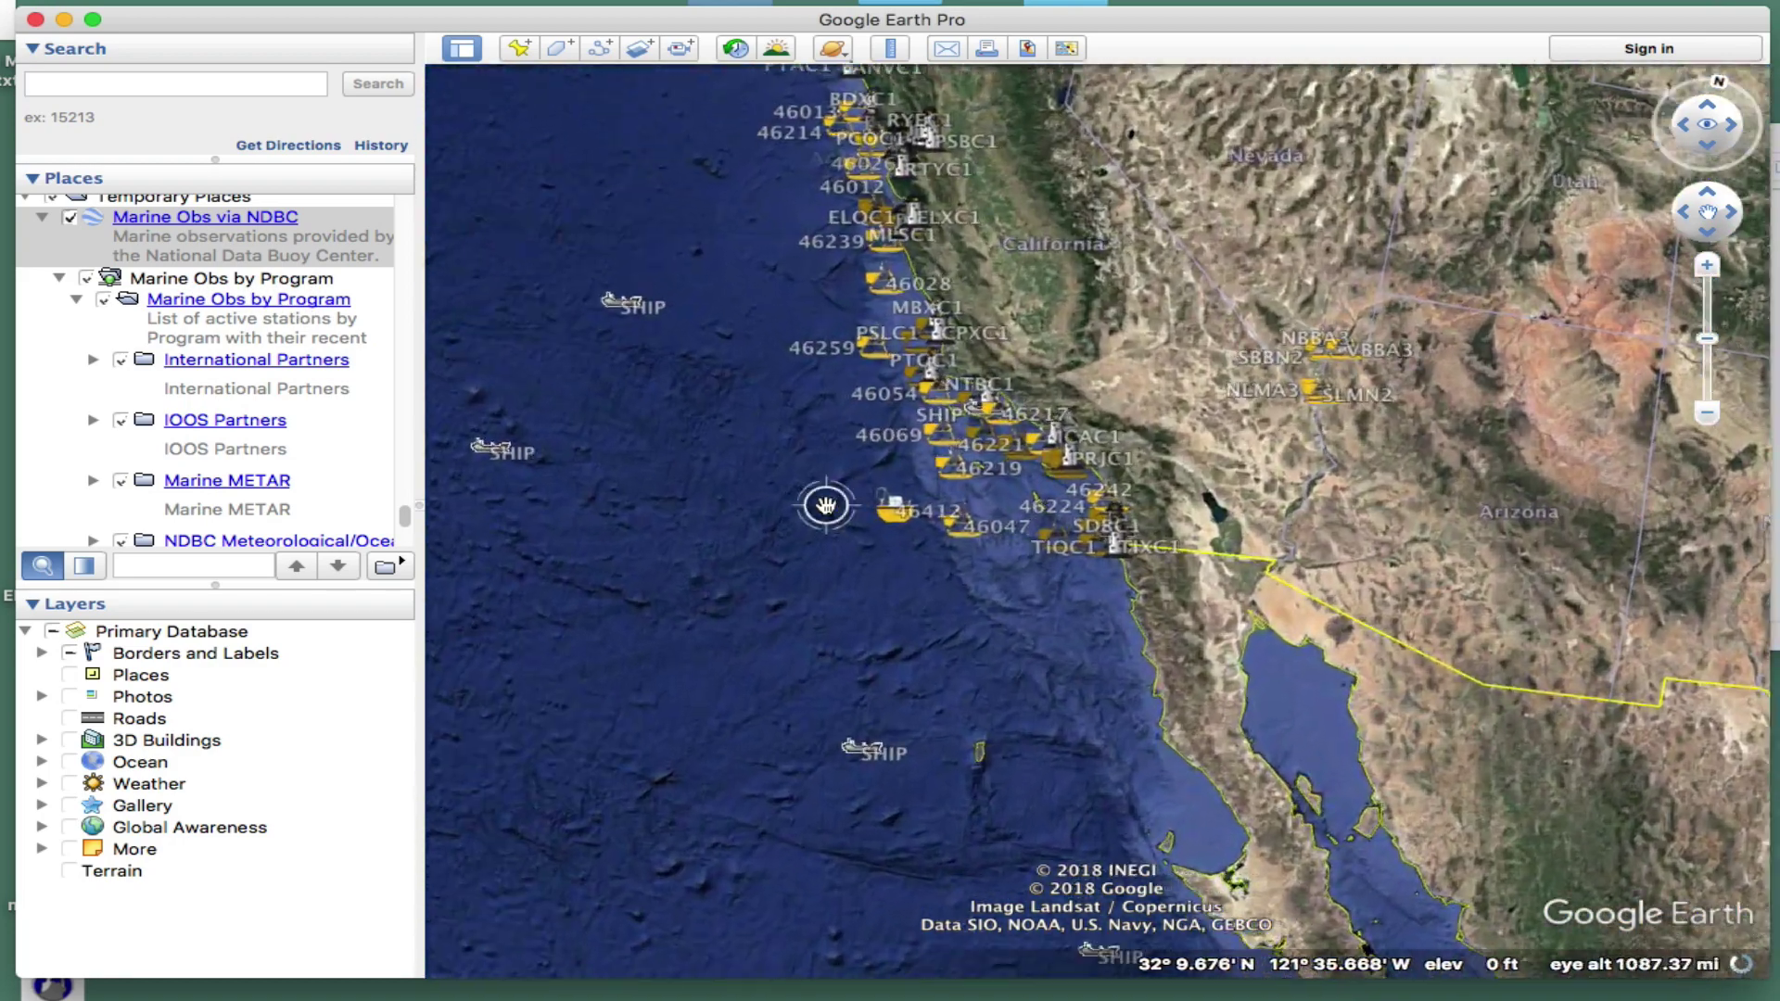
scroll(825, 506, up, 3)
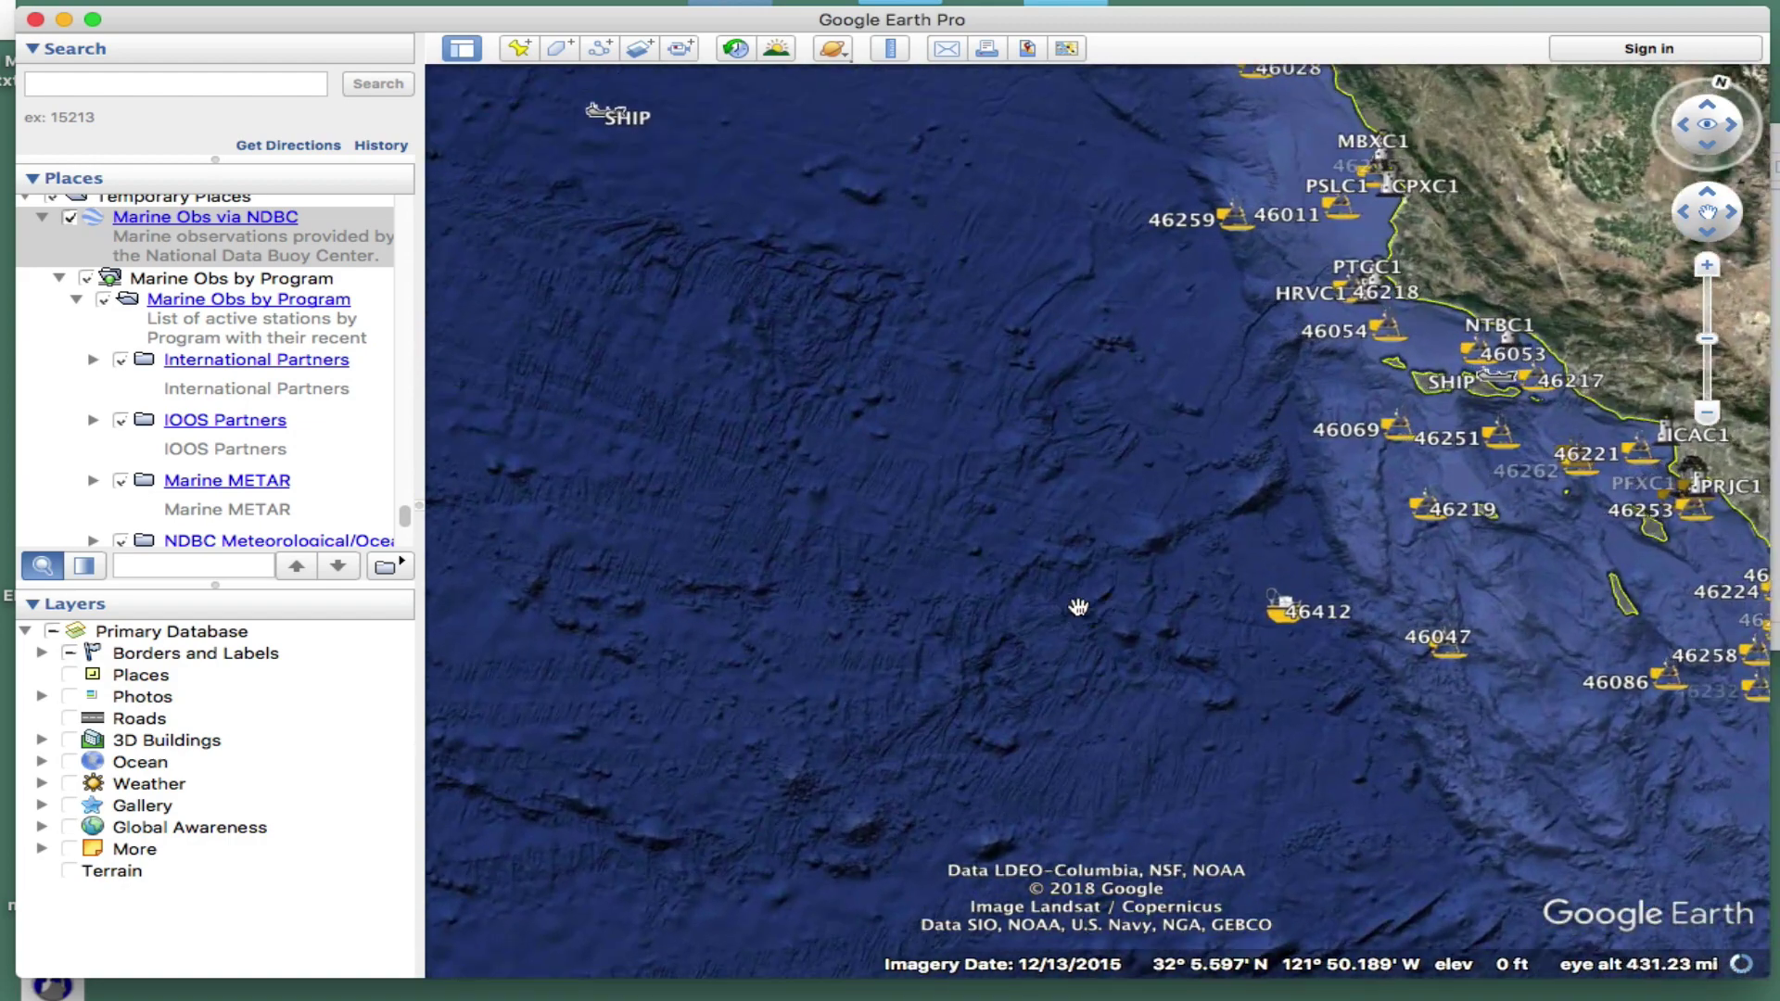
scroll(1078, 607, down, 2)
click(755, 270)
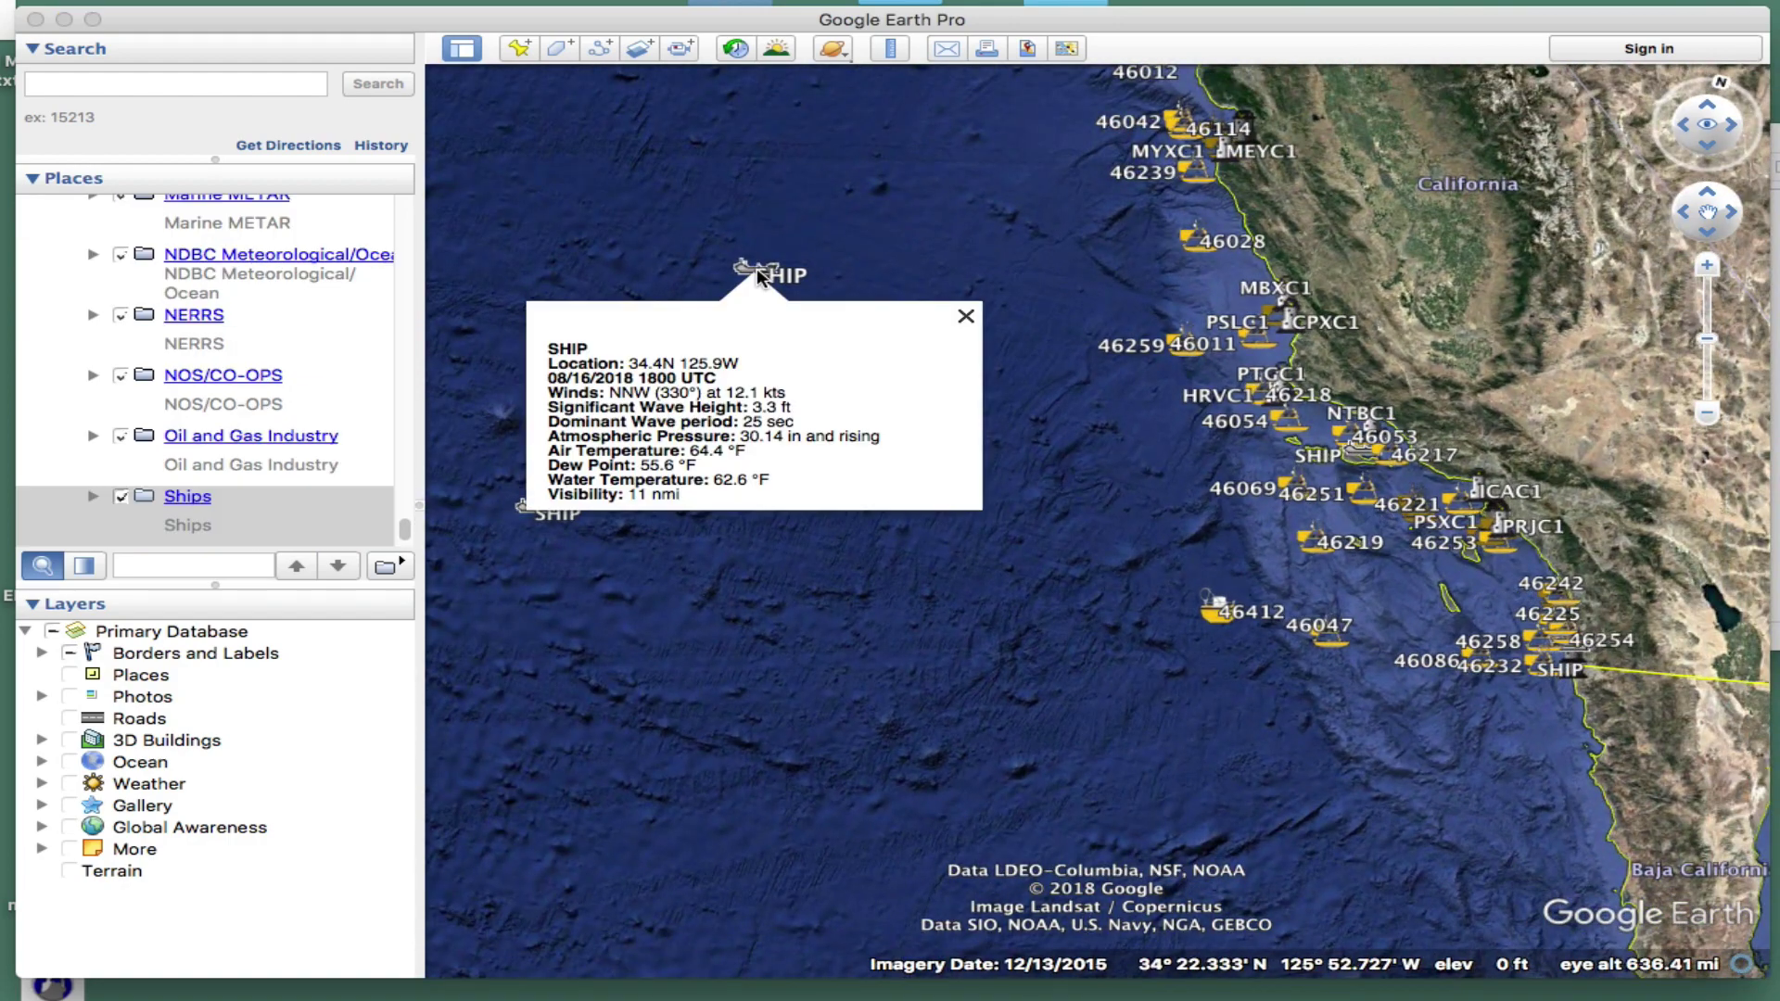
click(690, 638)
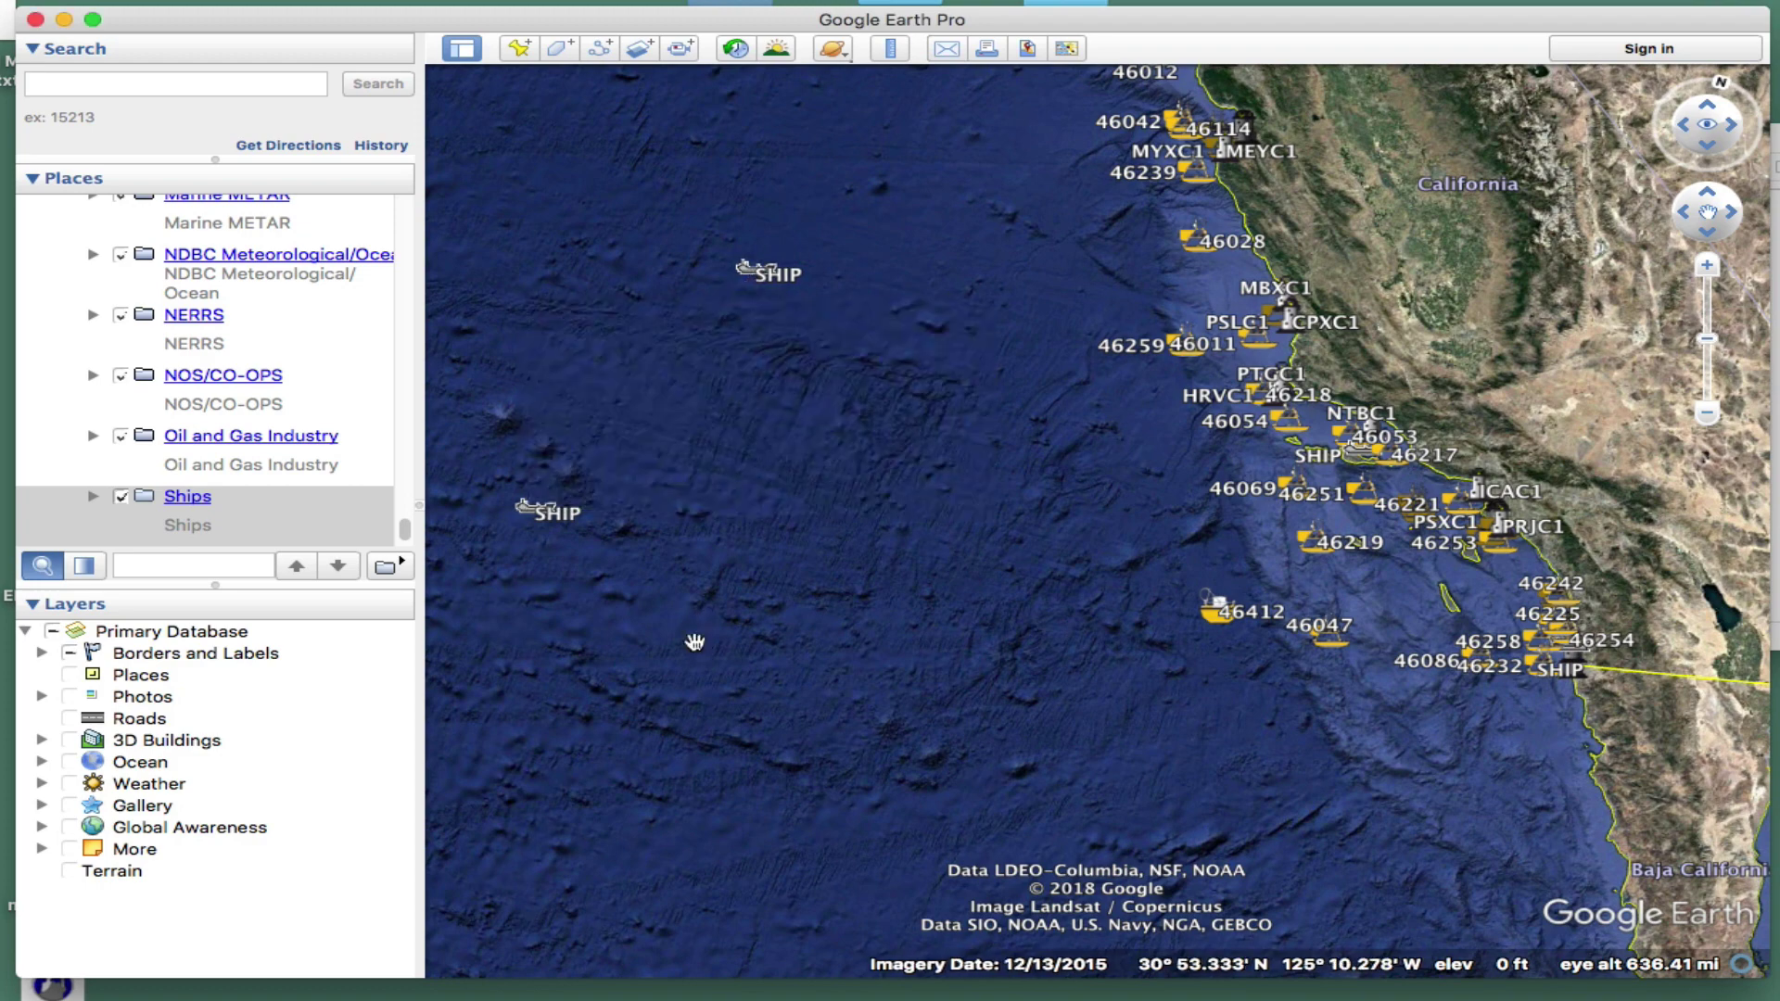
click(753, 271)
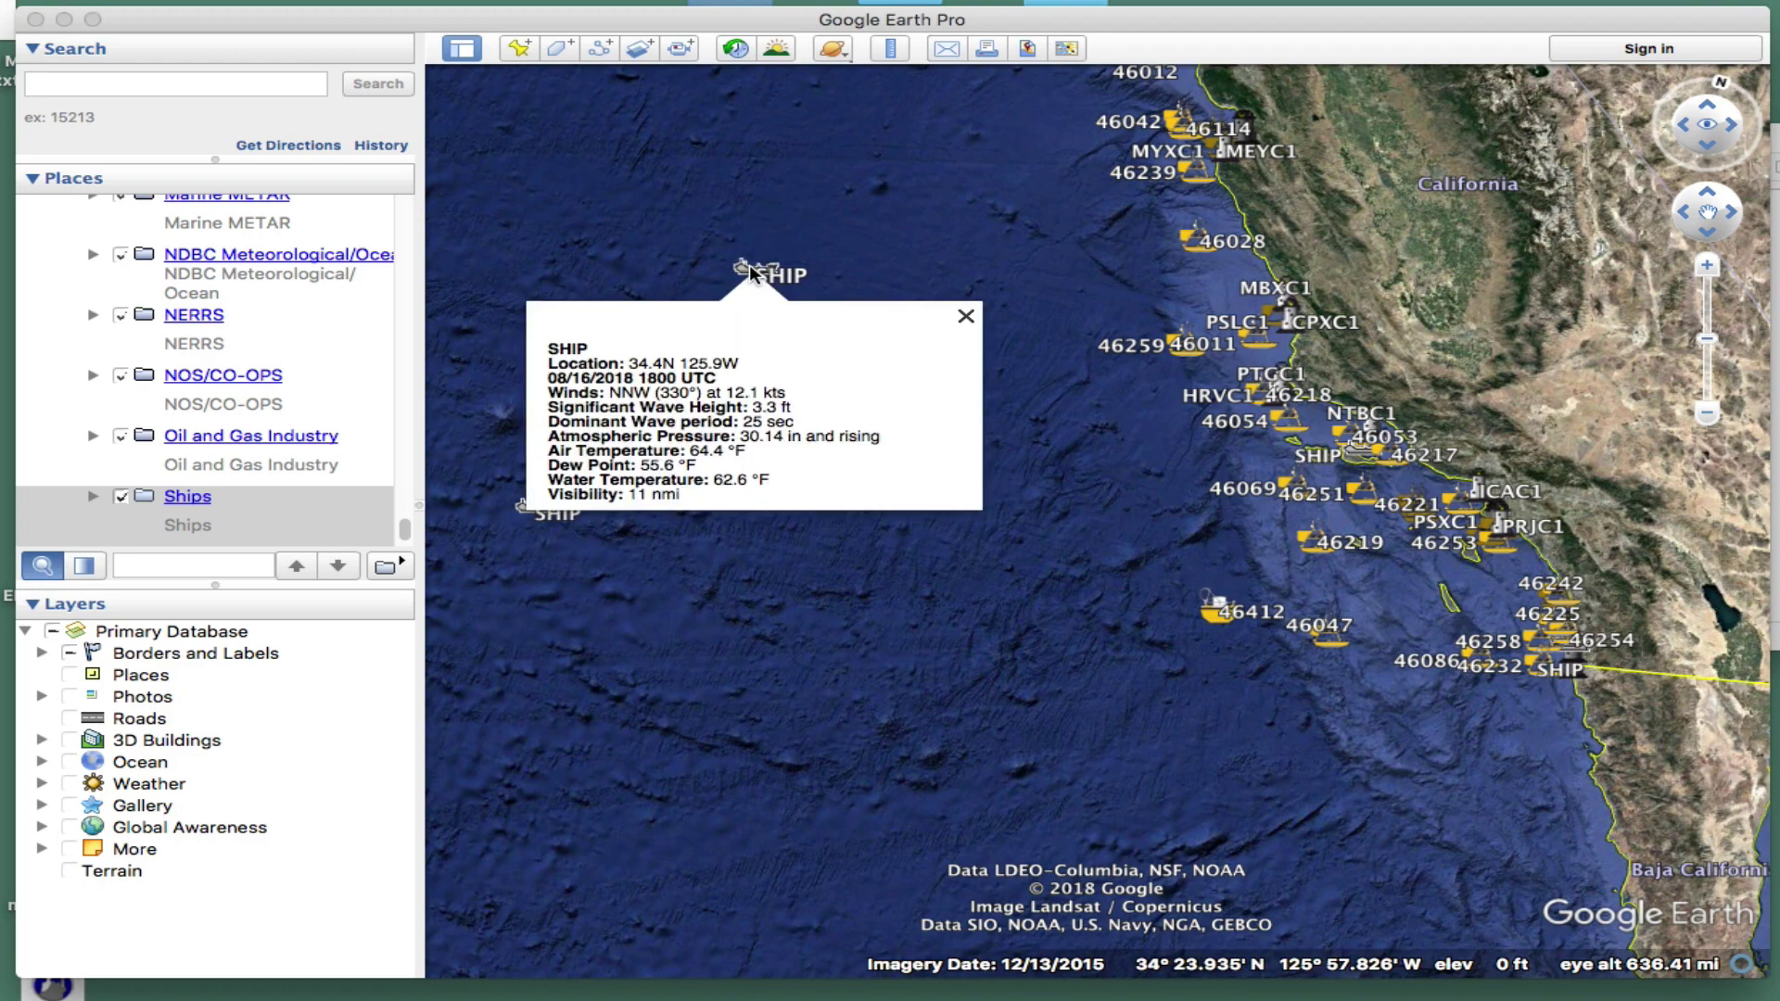
click(1217, 614)
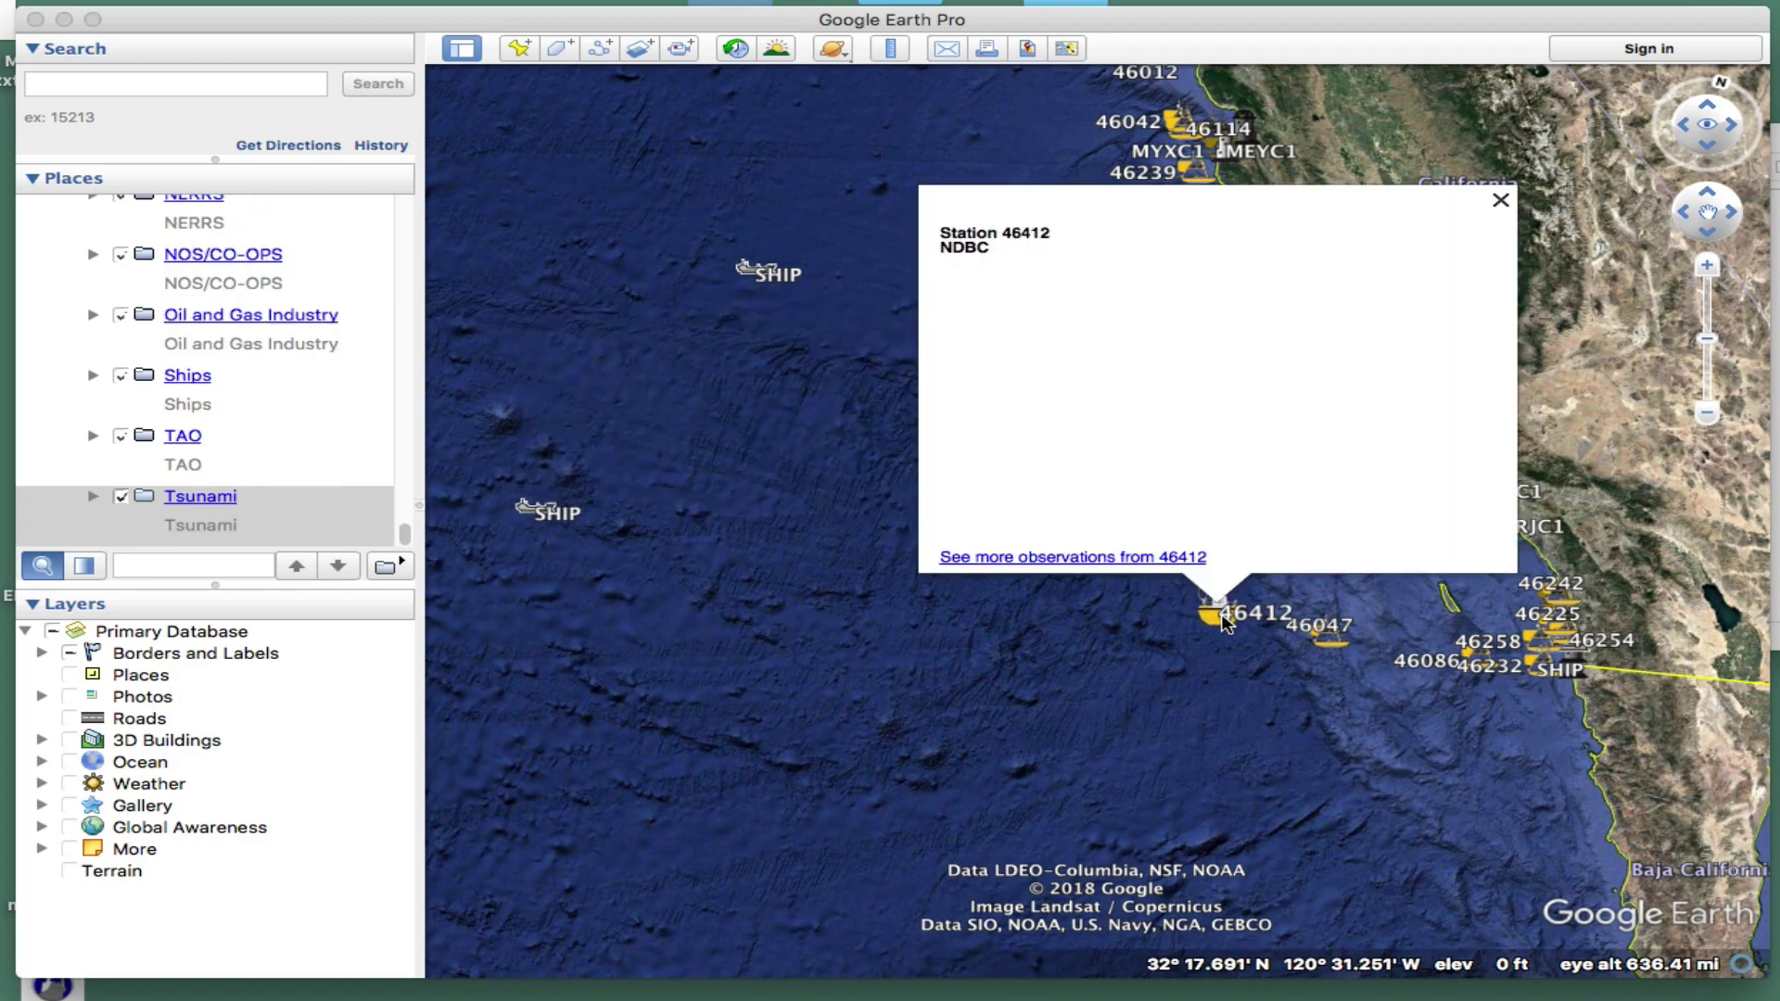
Pan to the Gulf of Mexico and view buoy 42001's latest wind, wave and water temperature observations
mouse_move(1224, 623)
mouse_down()
mouse_move(927, 520)
mouse_move(1371, 694)
mouse_move(927, 362)
mouse_up()
drag(1243, 357, 285, 375)
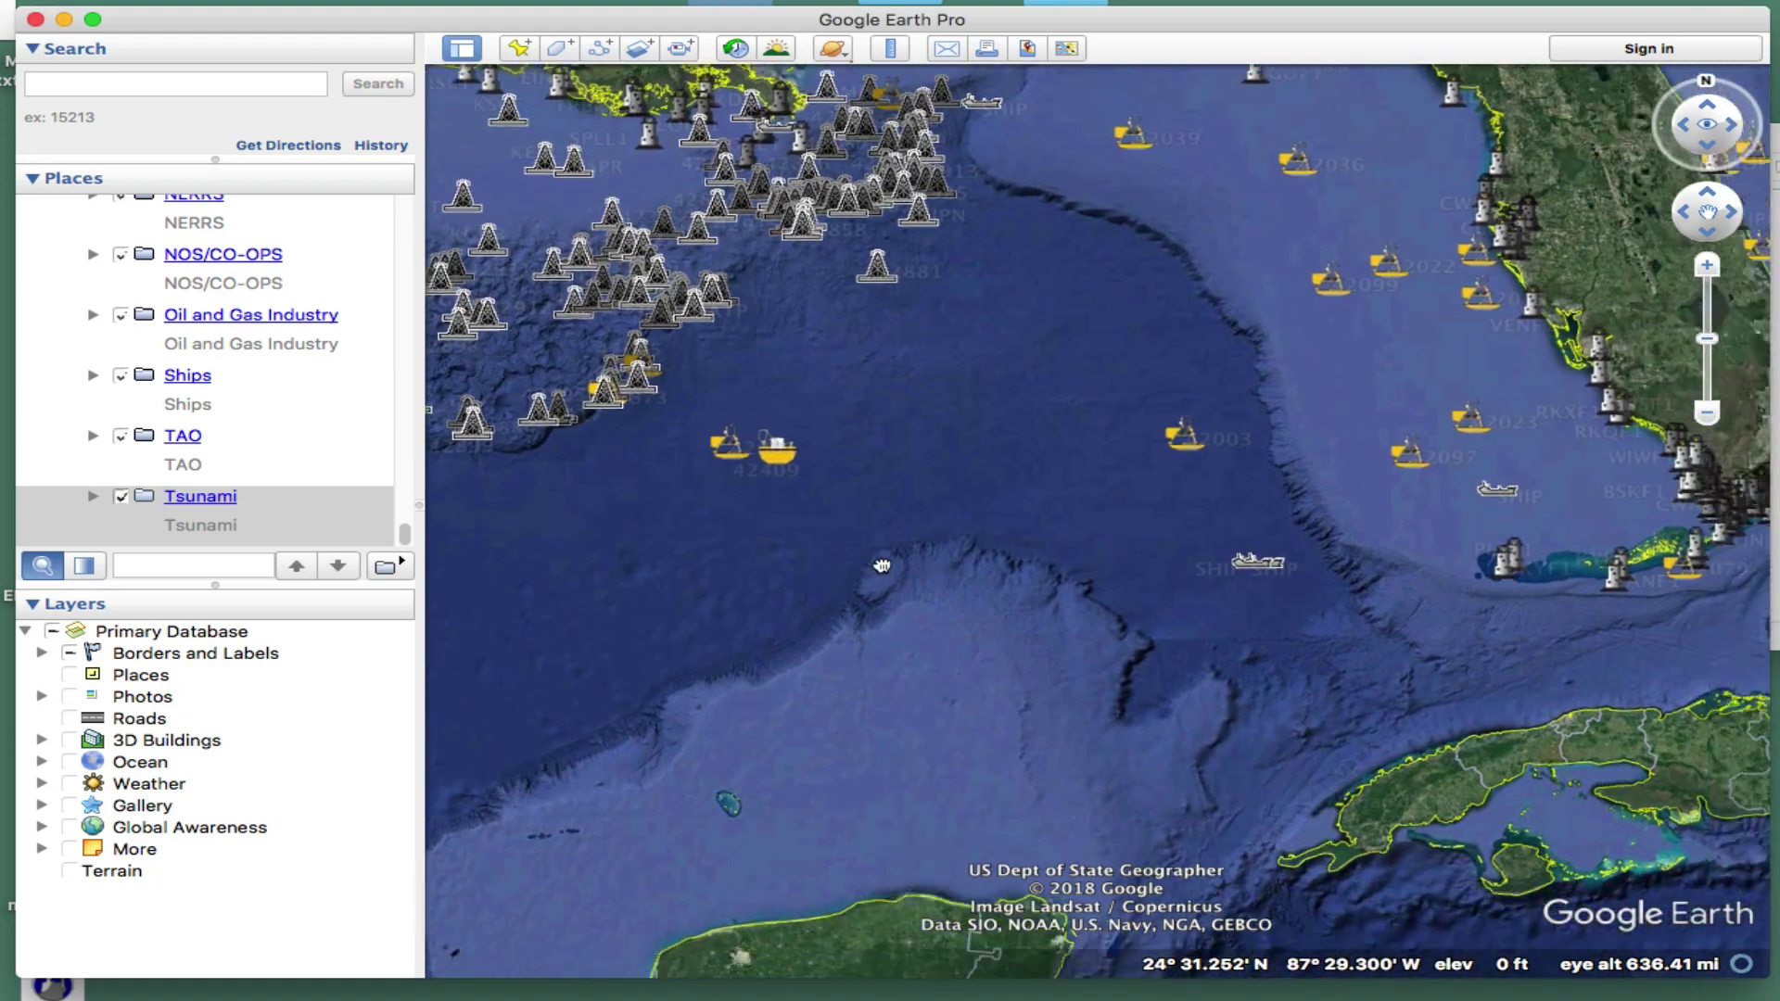
drag(974, 561, 1017, 598)
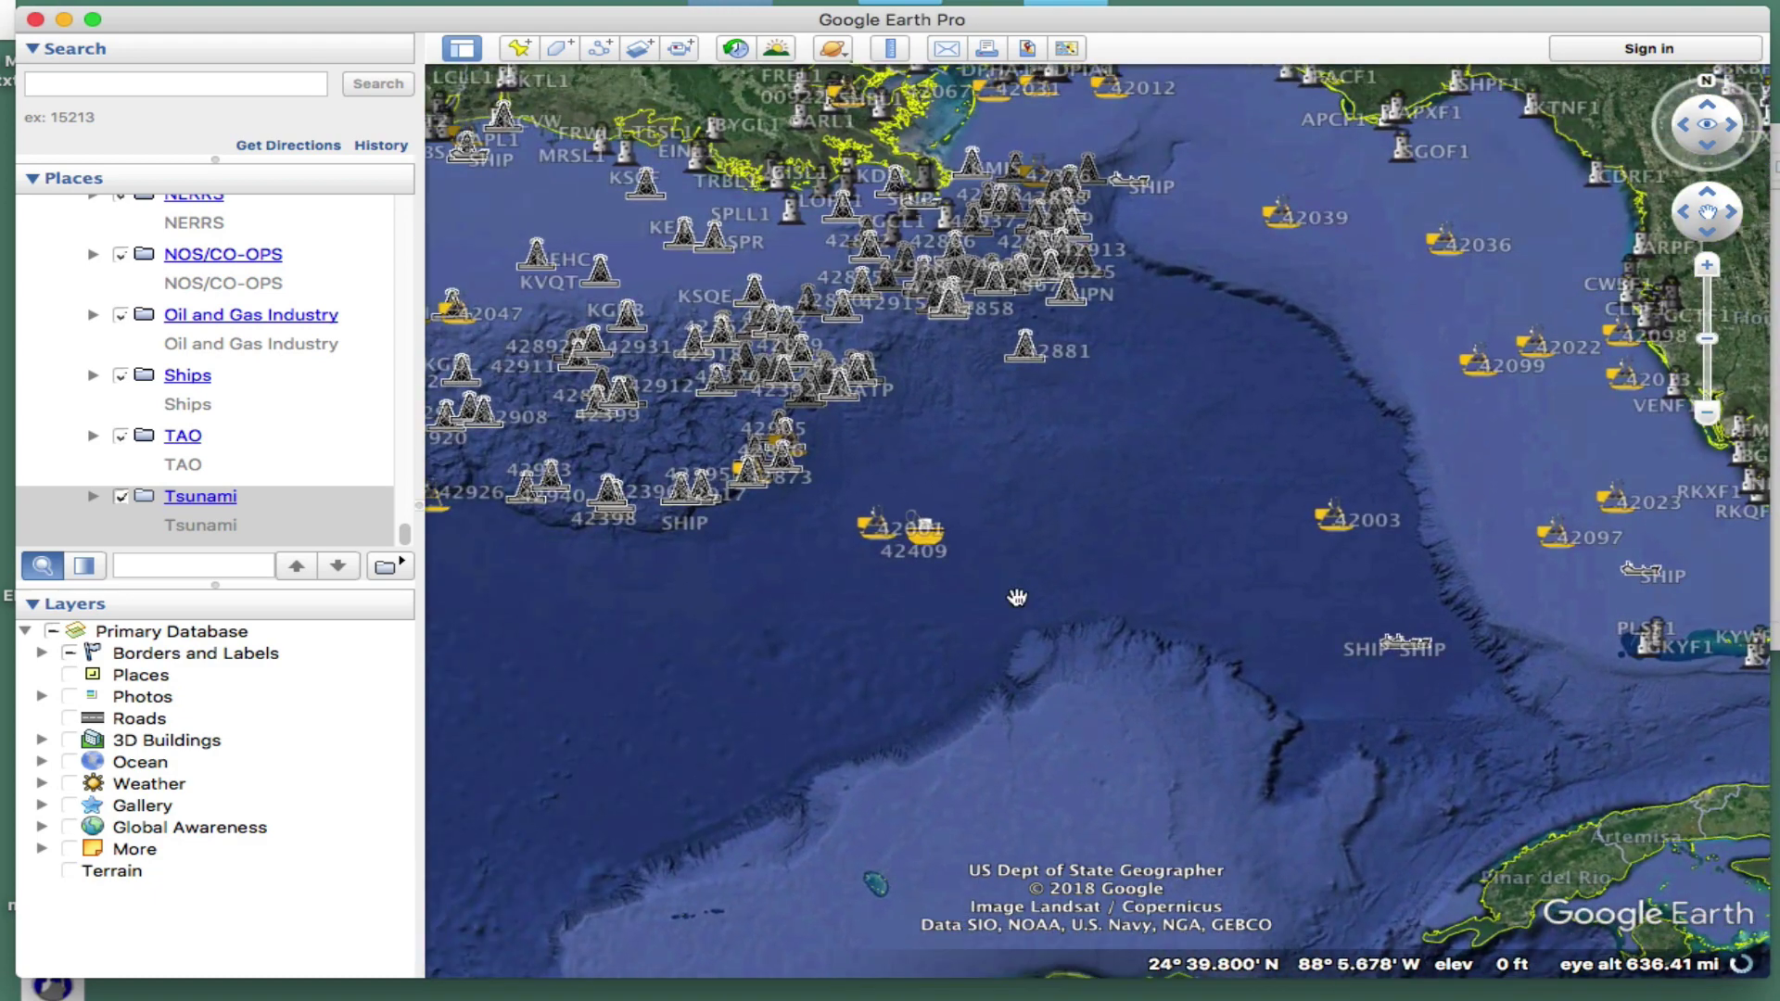
click(877, 536)
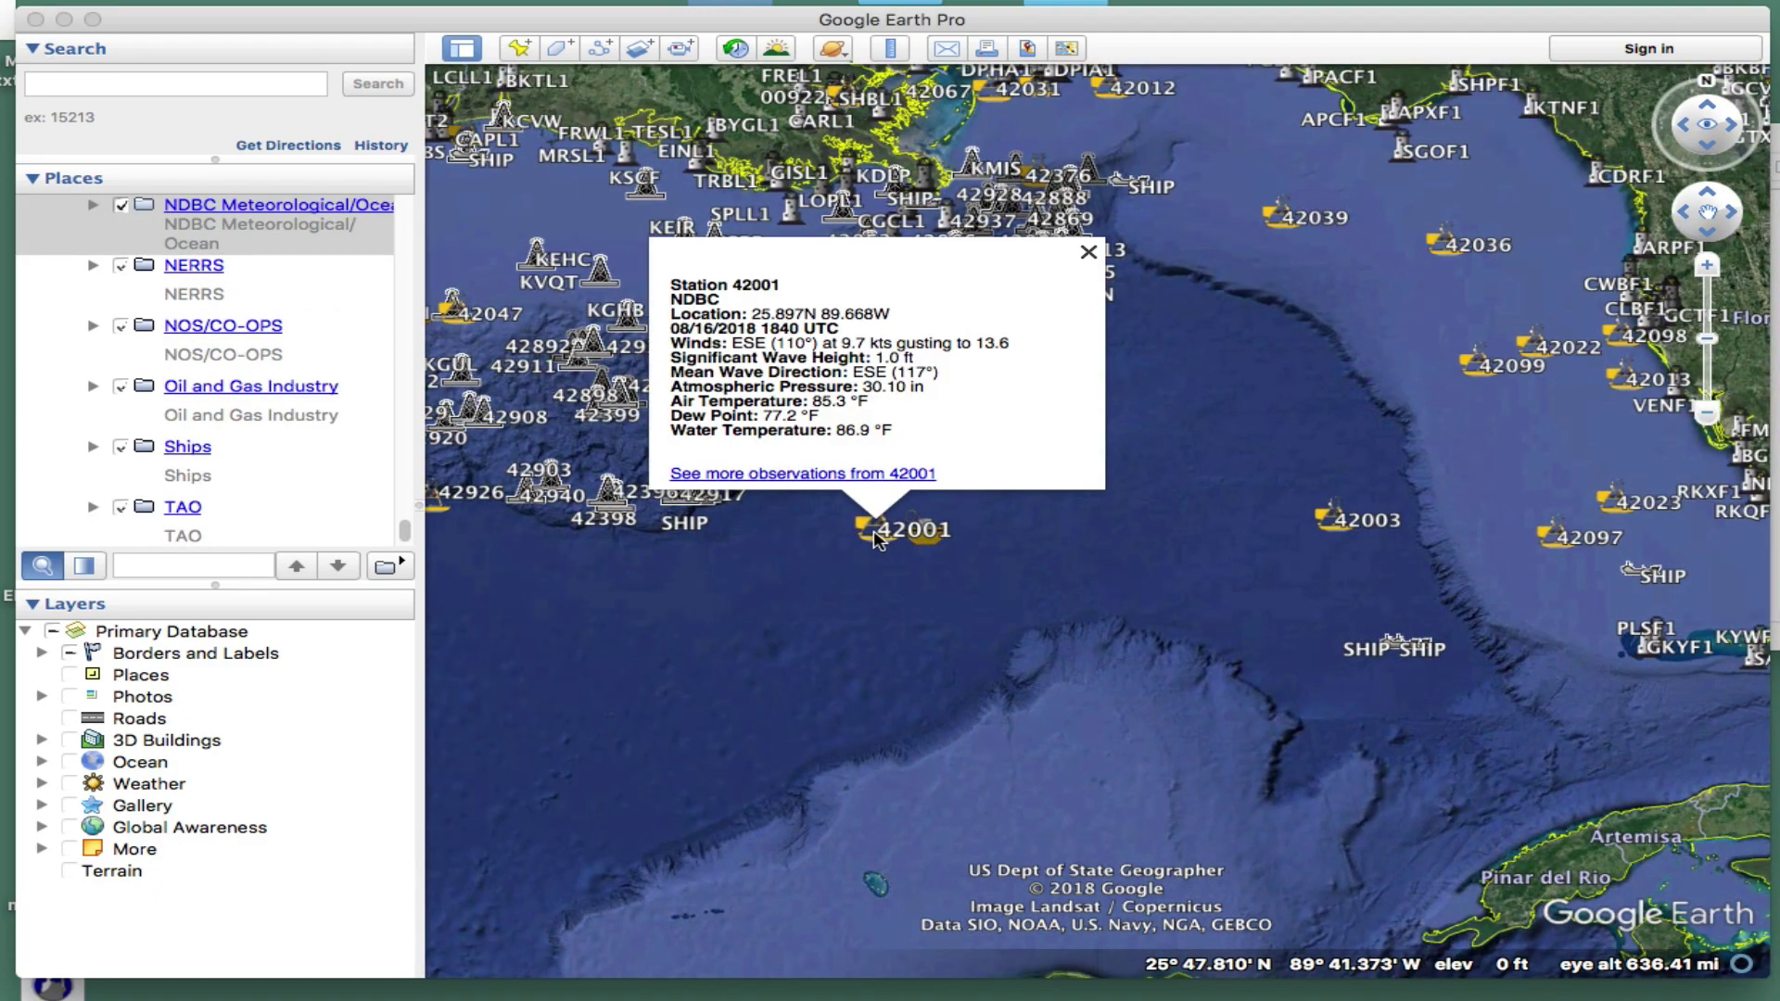
scroll(877, 536, down, 3)
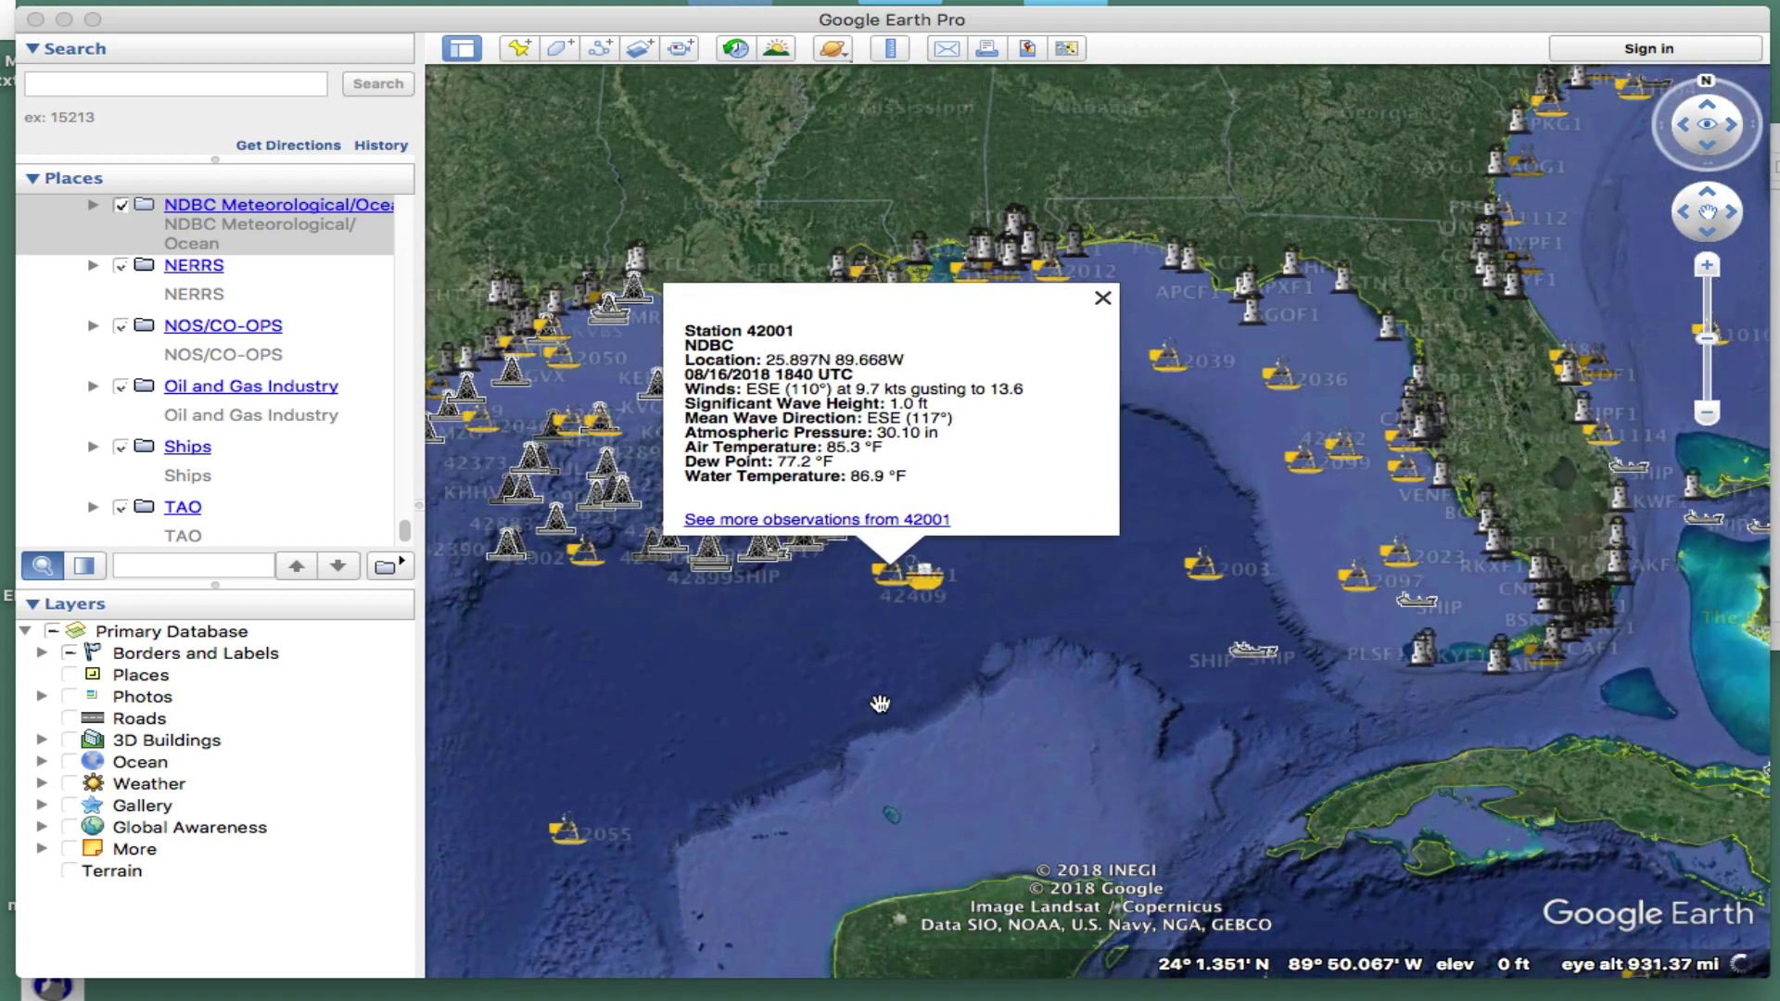
click(324, 326)
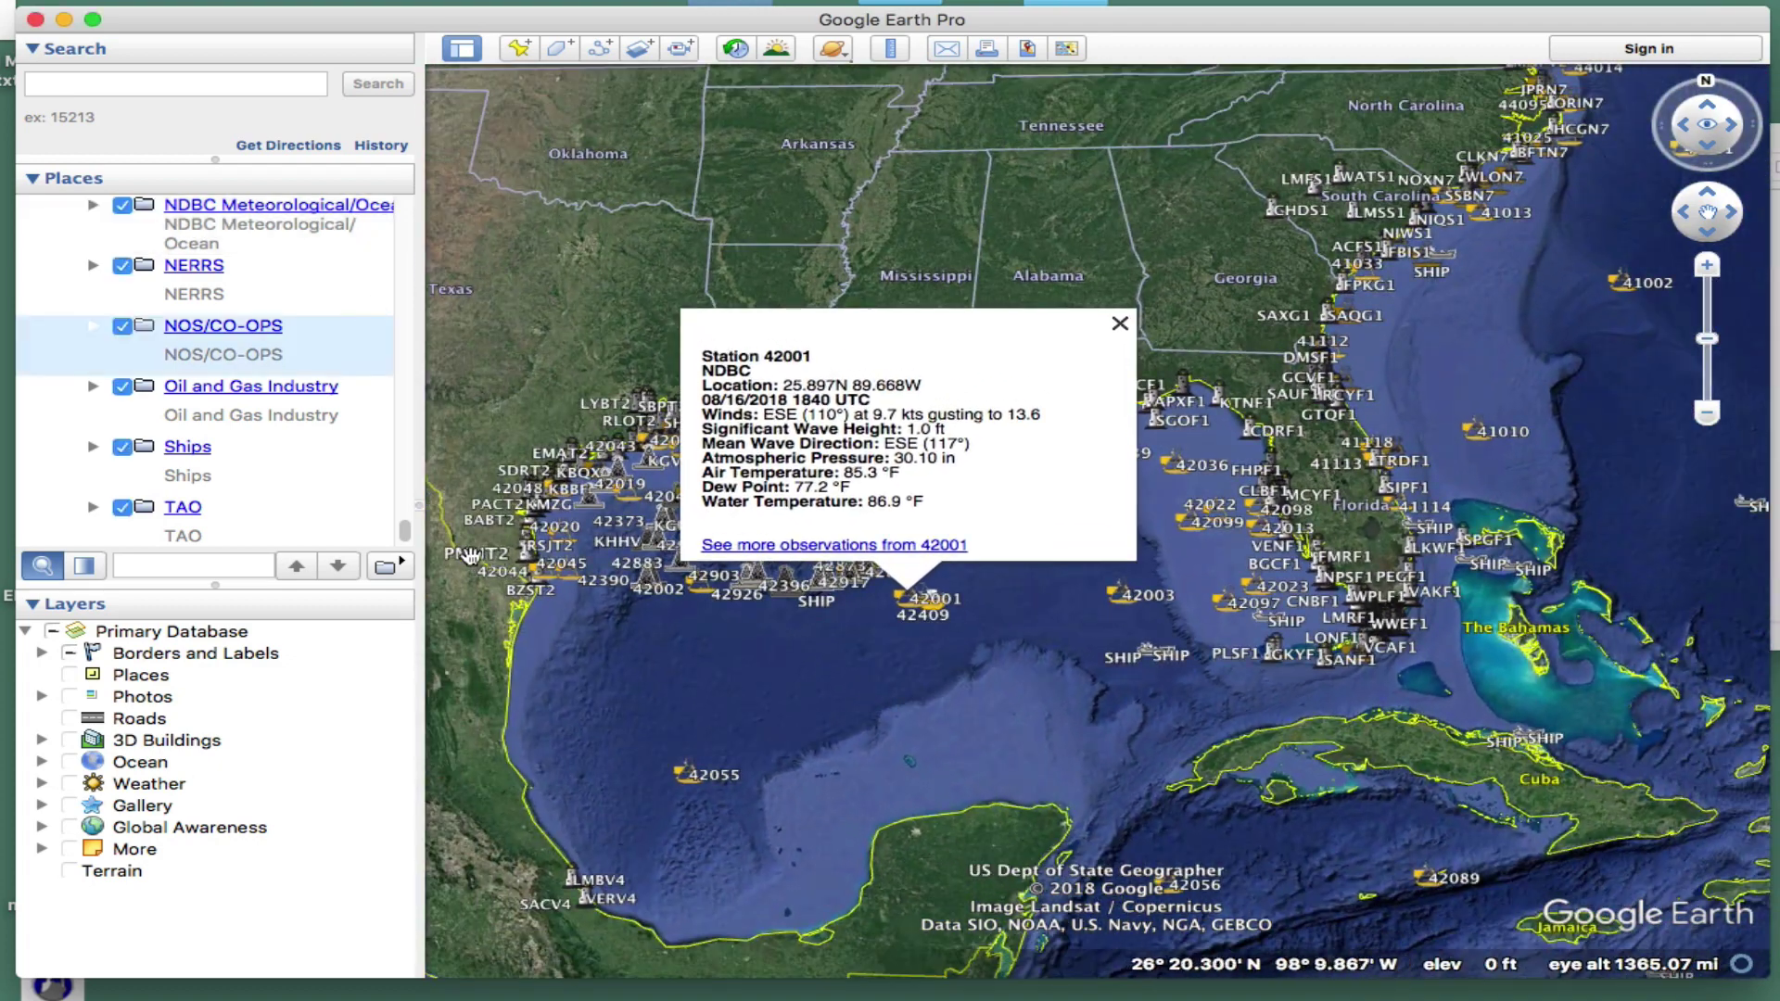
Close the Station 42001 balloon and uncheck the Marine Obs by Program folder in Places
click(1120, 323)
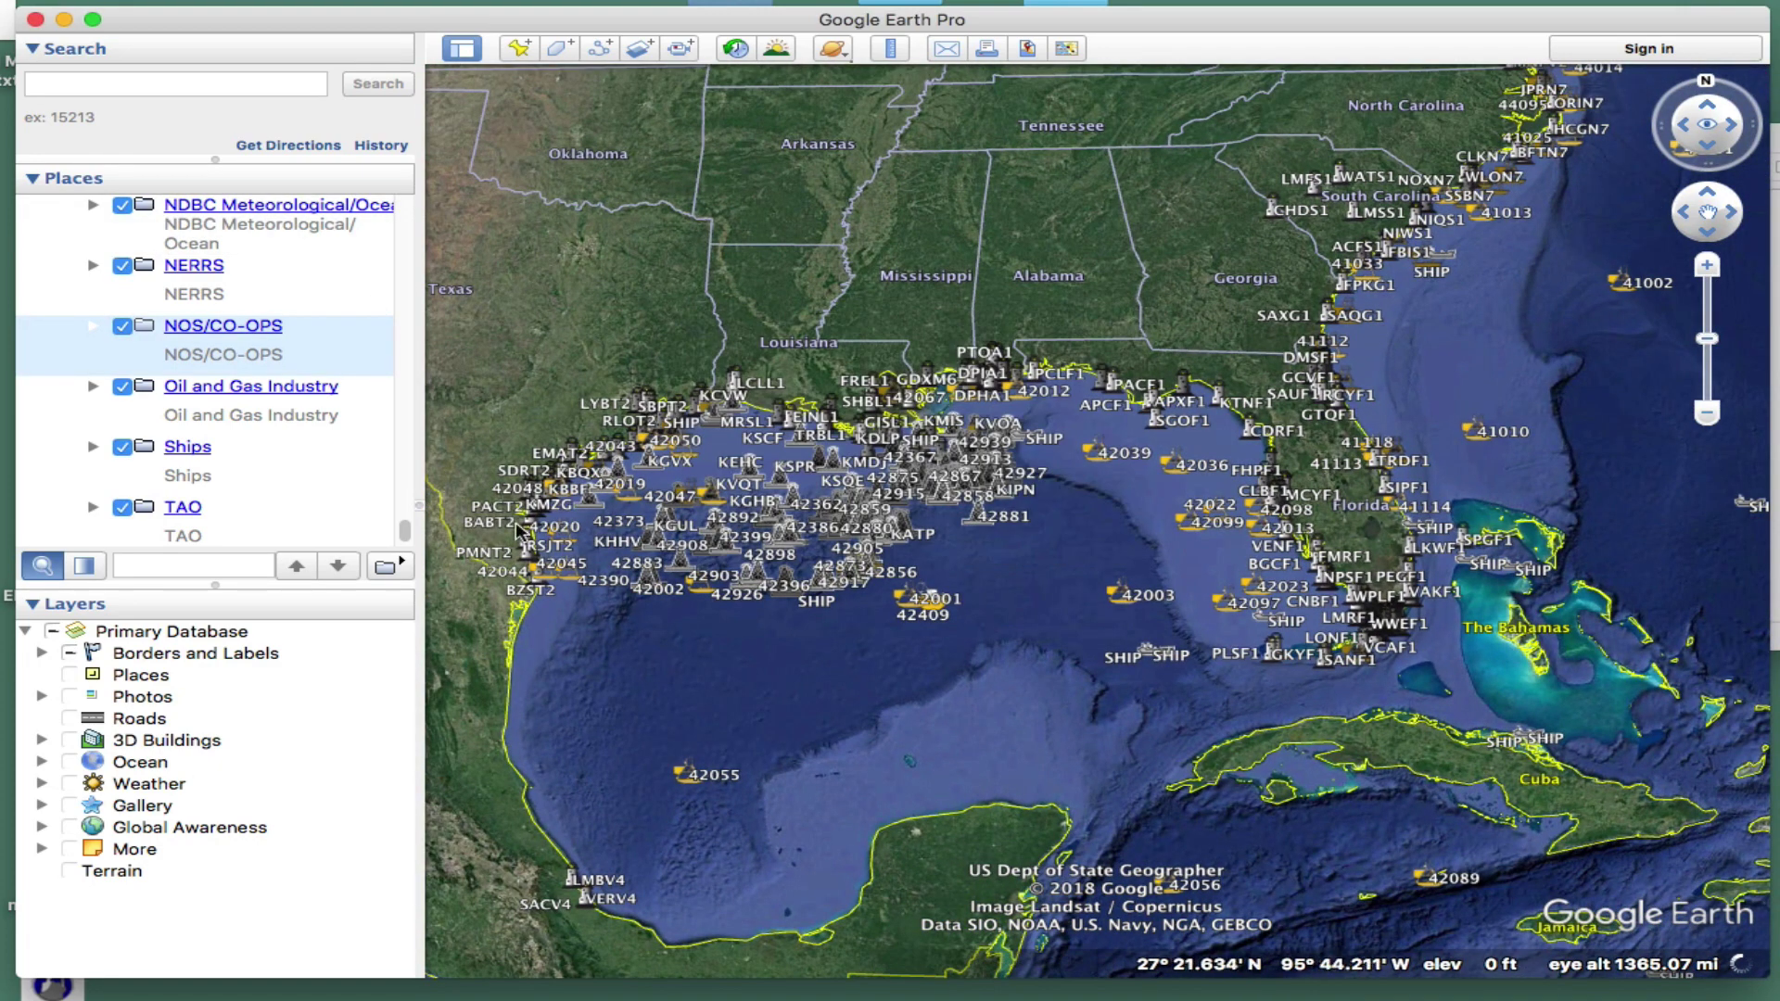
drag(405, 531, 404, 508)
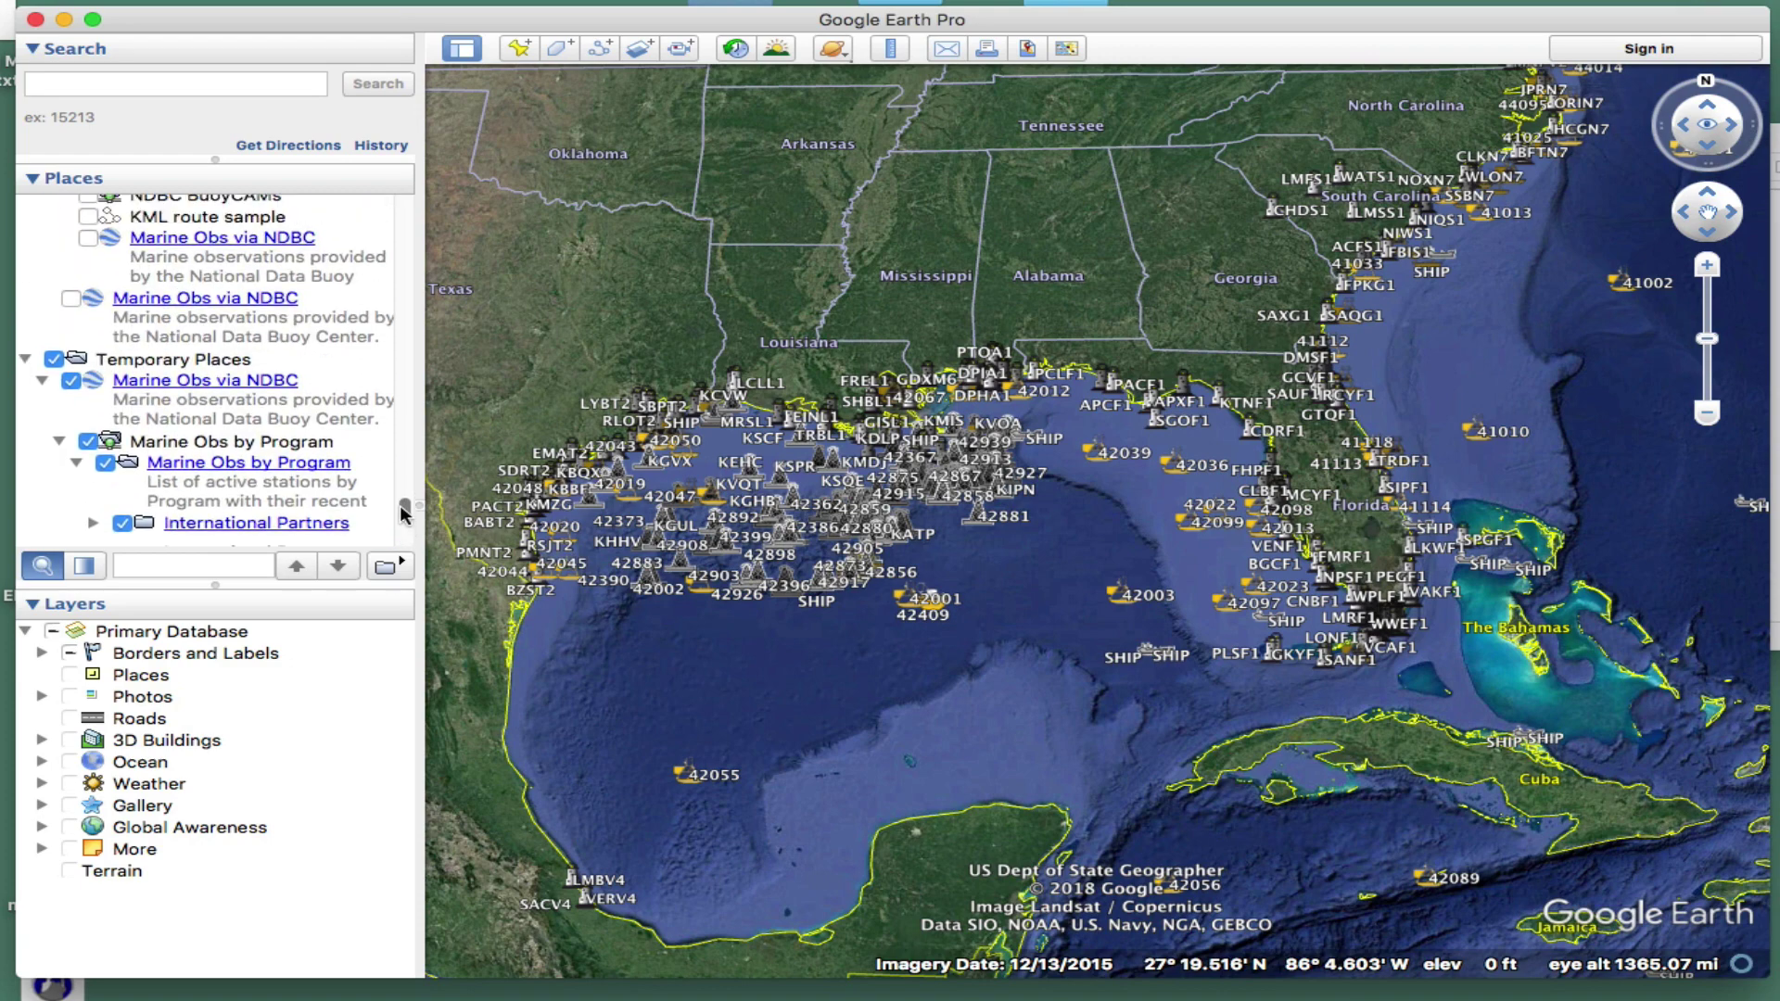
click(105, 463)
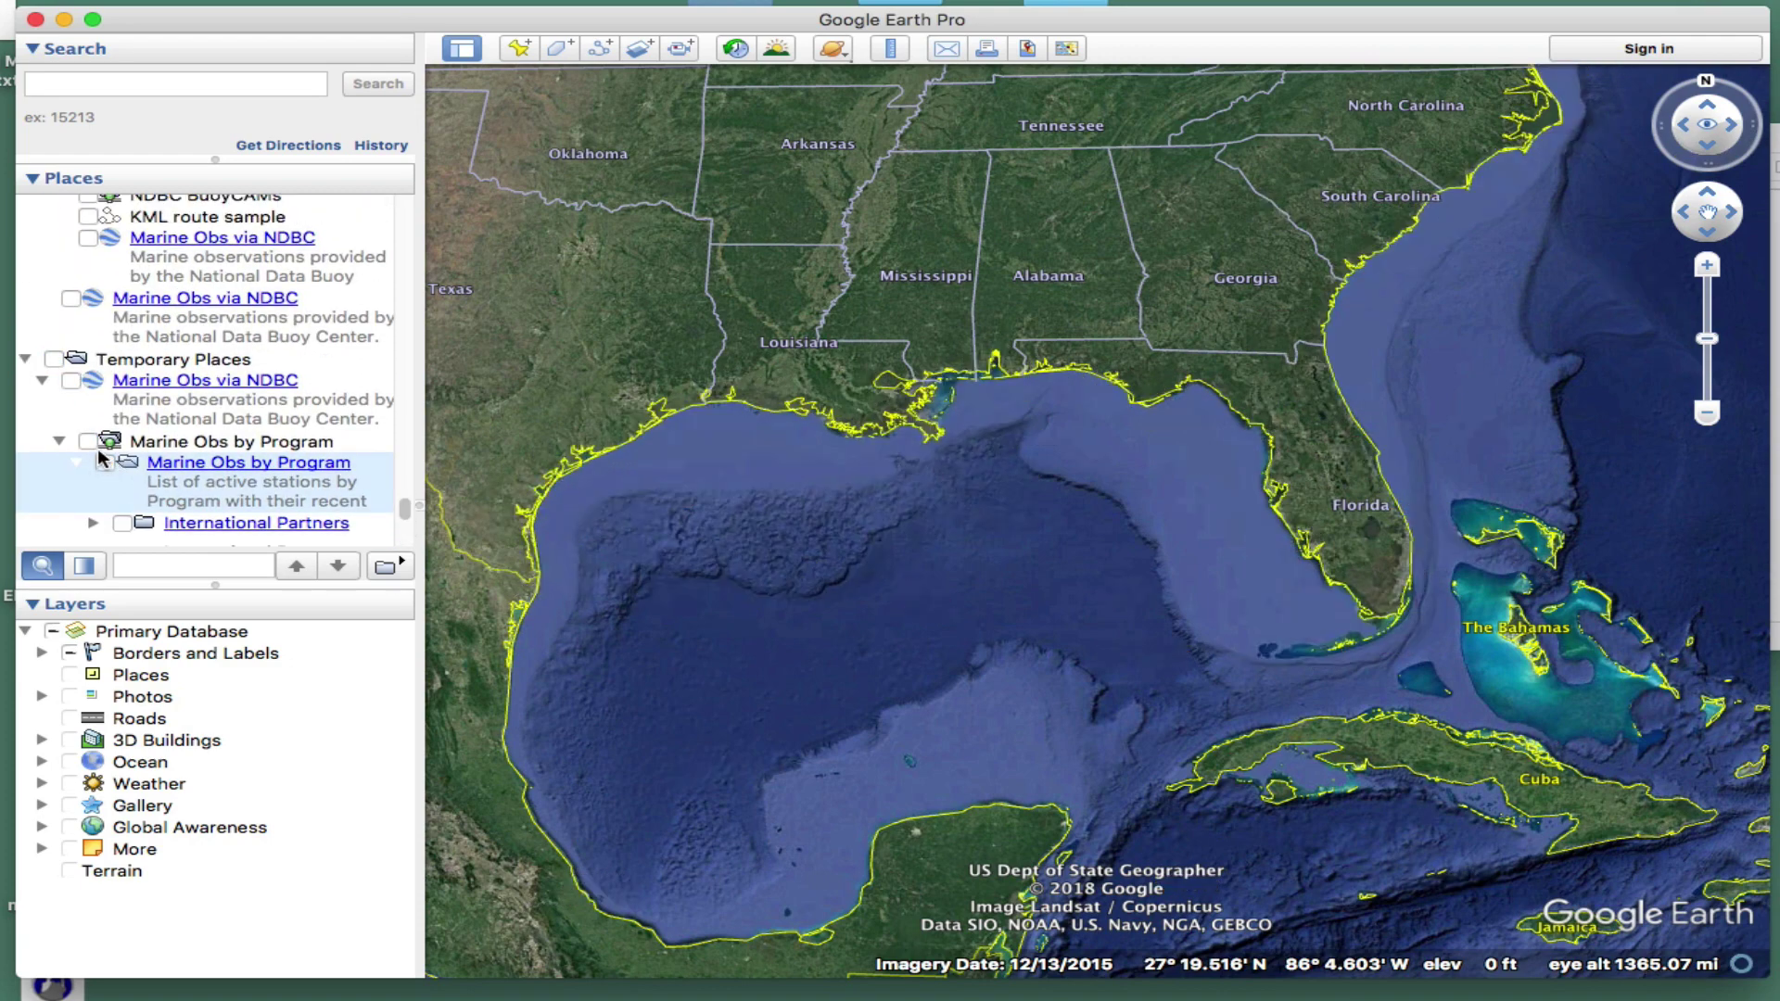
mouse_move(402, 509)
mouse_down()
mouse_move(405, 527)
mouse_move(401, 510)
mouse_up()
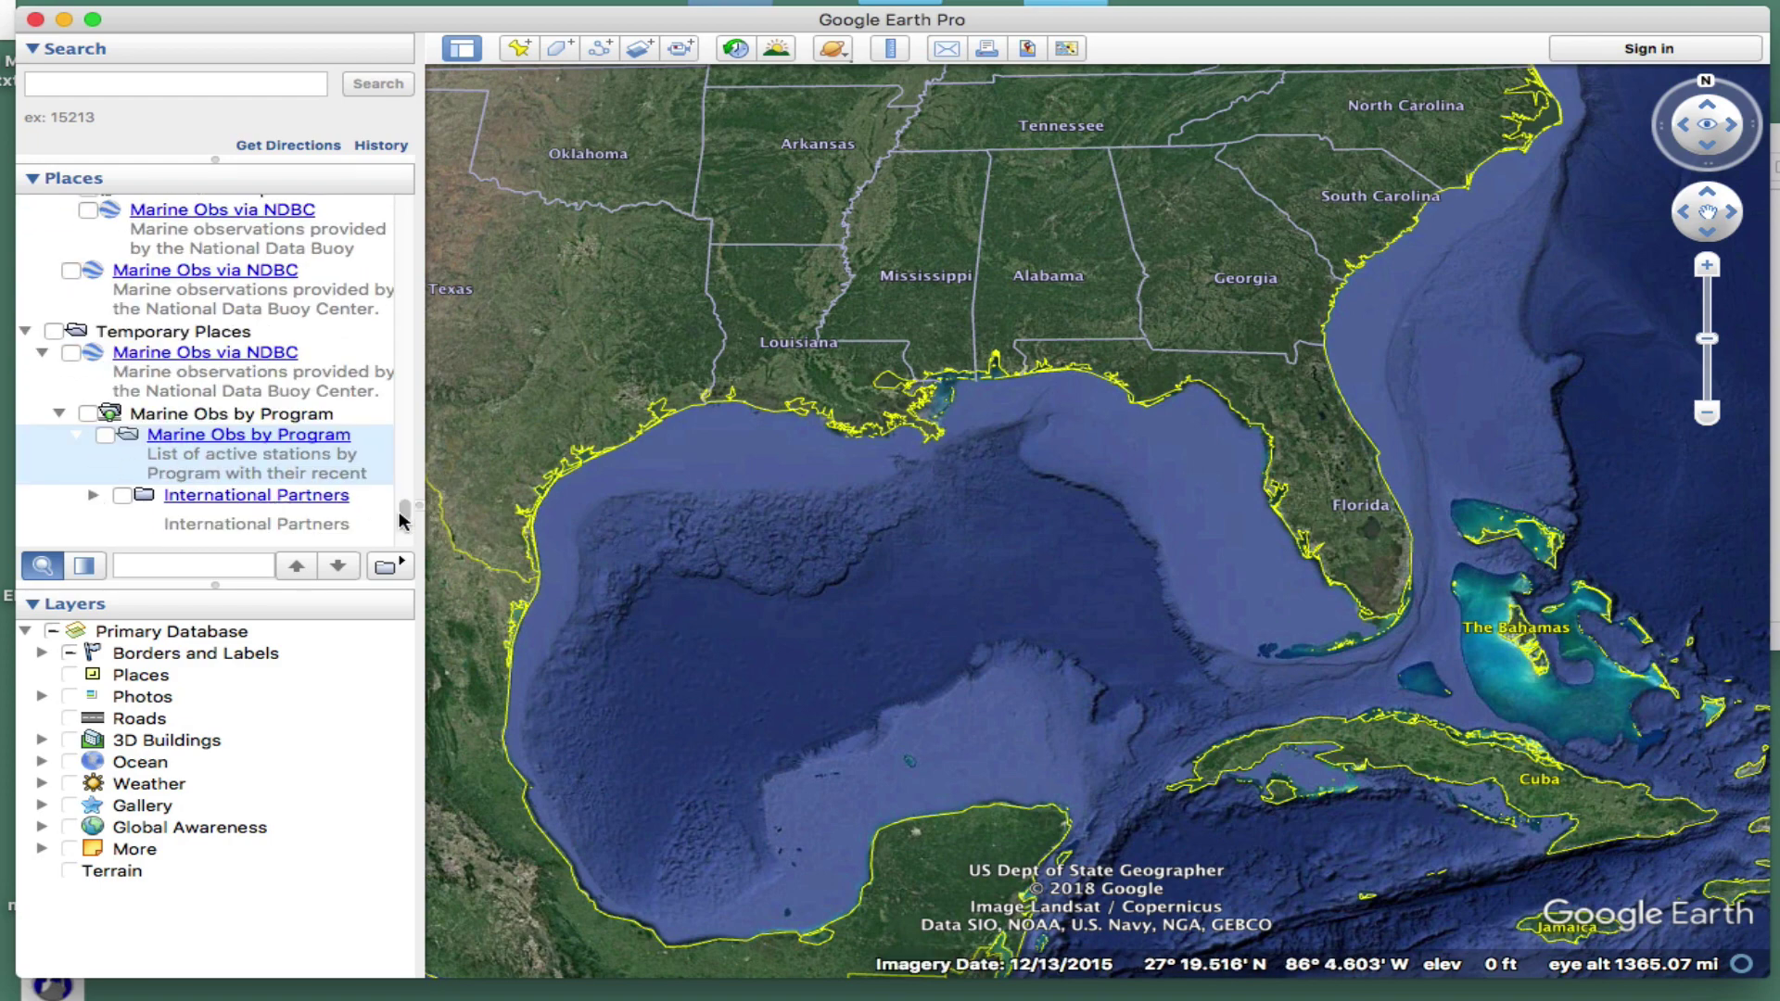
scroll(404, 513, up, 3)
scroll(403, 513, down, 5)
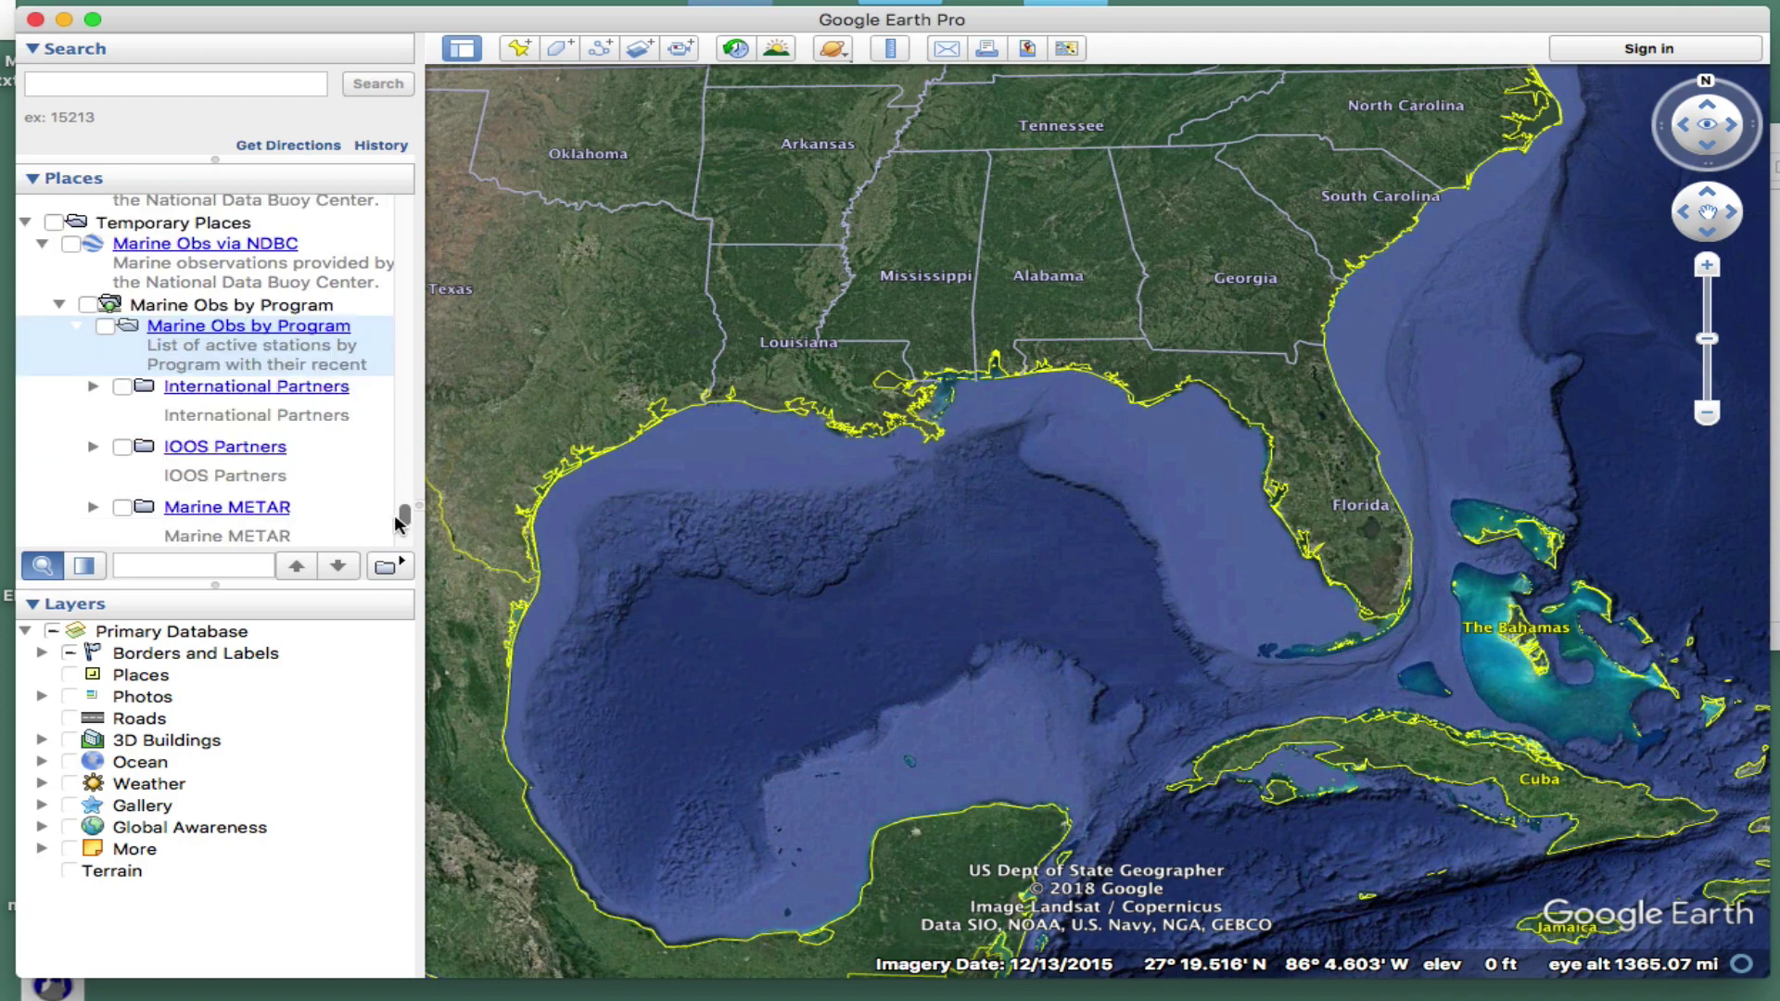
scroll(394, 533, down, 2)
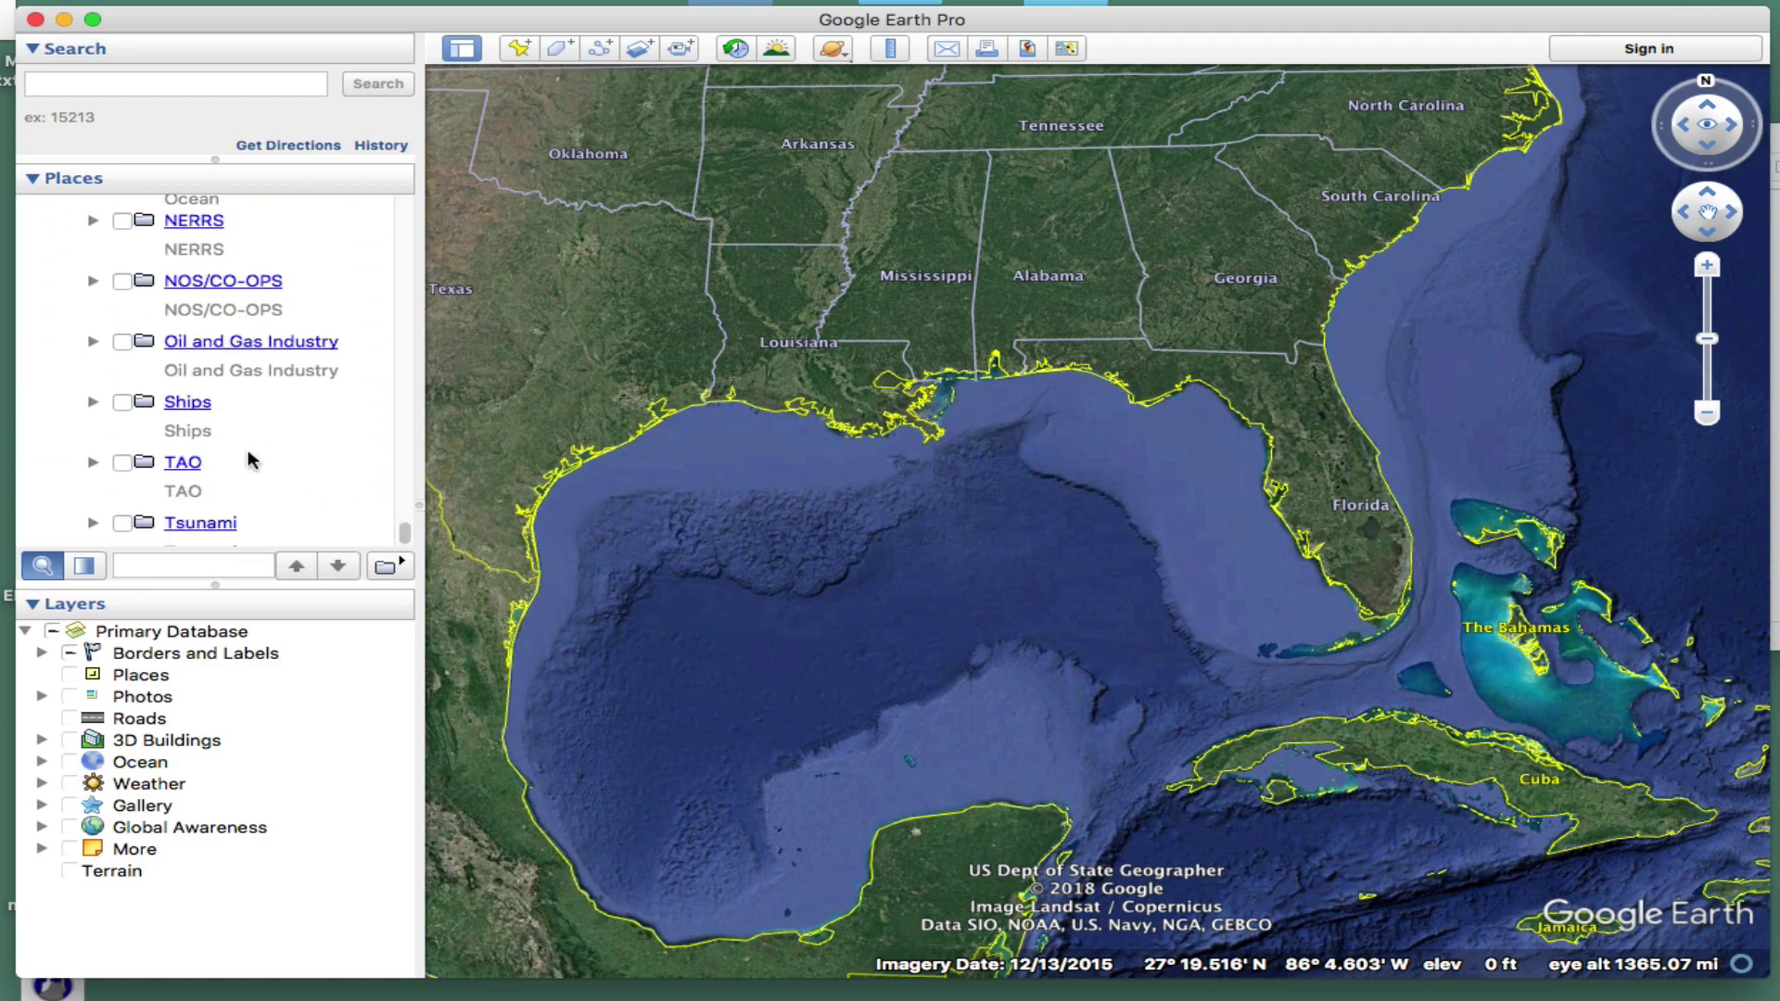
Turn on the Ships layer and bring the US northeast coast ships into view
click(125, 408)
click(123, 402)
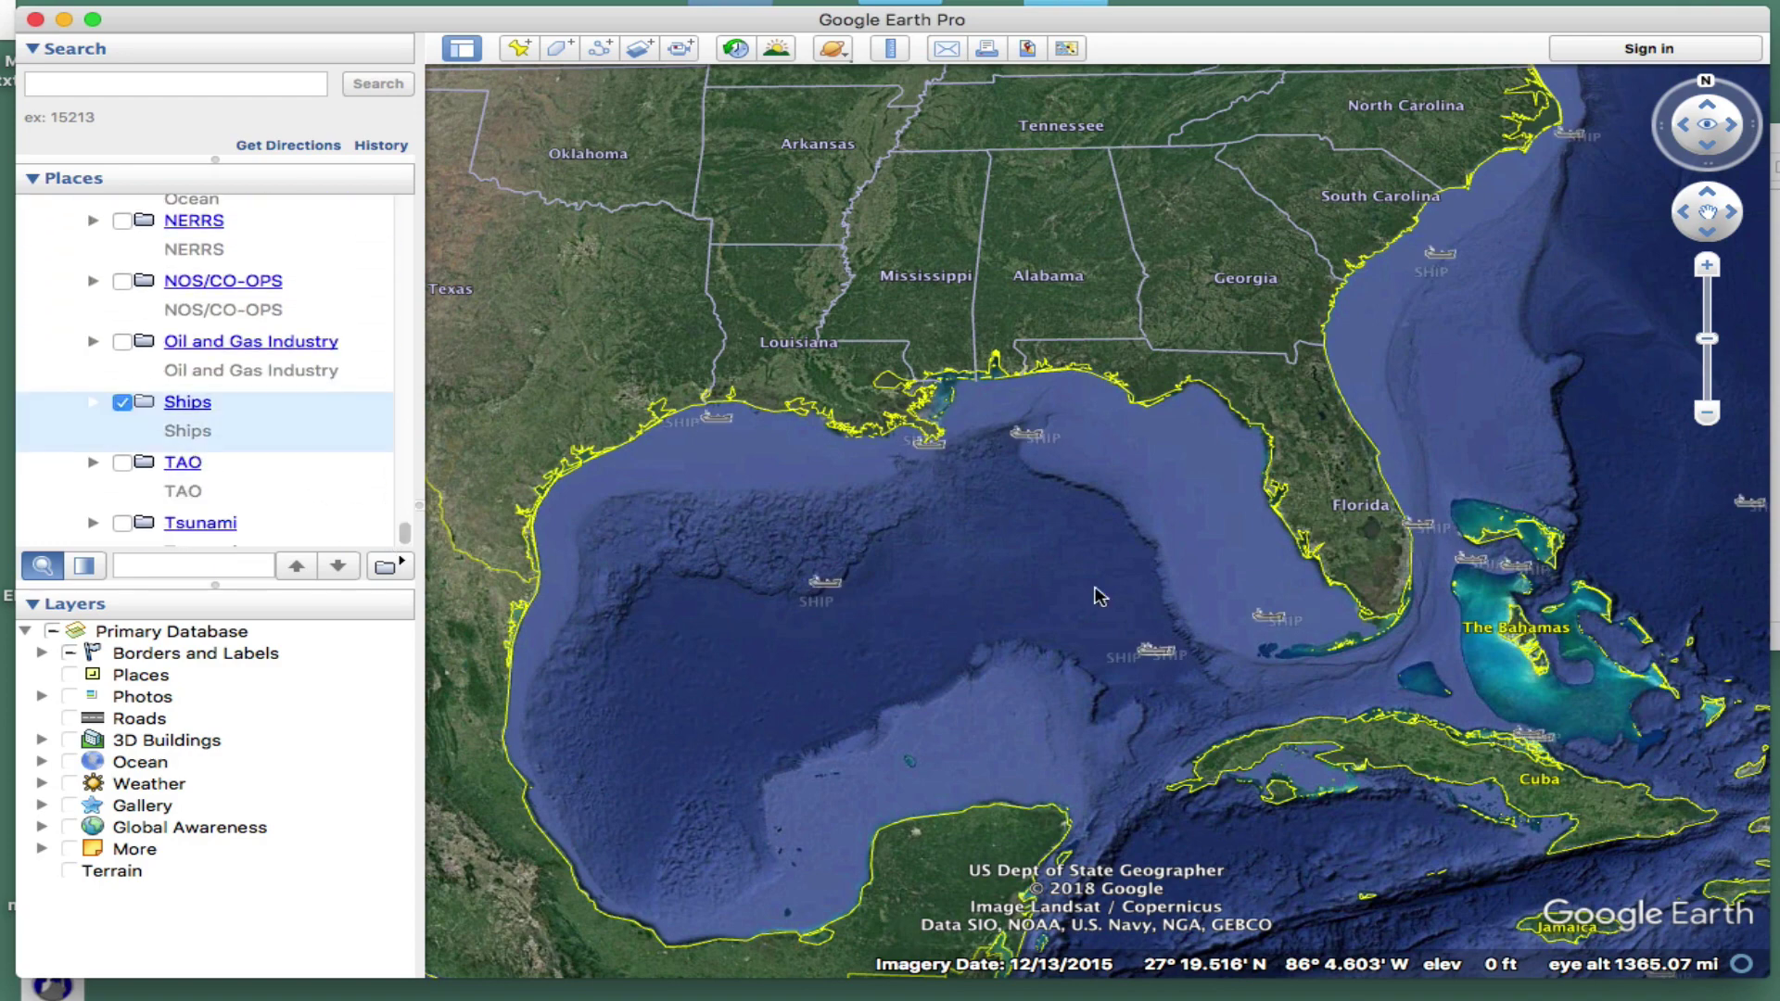
click(998, 610)
scroll(998, 610, down, 5)
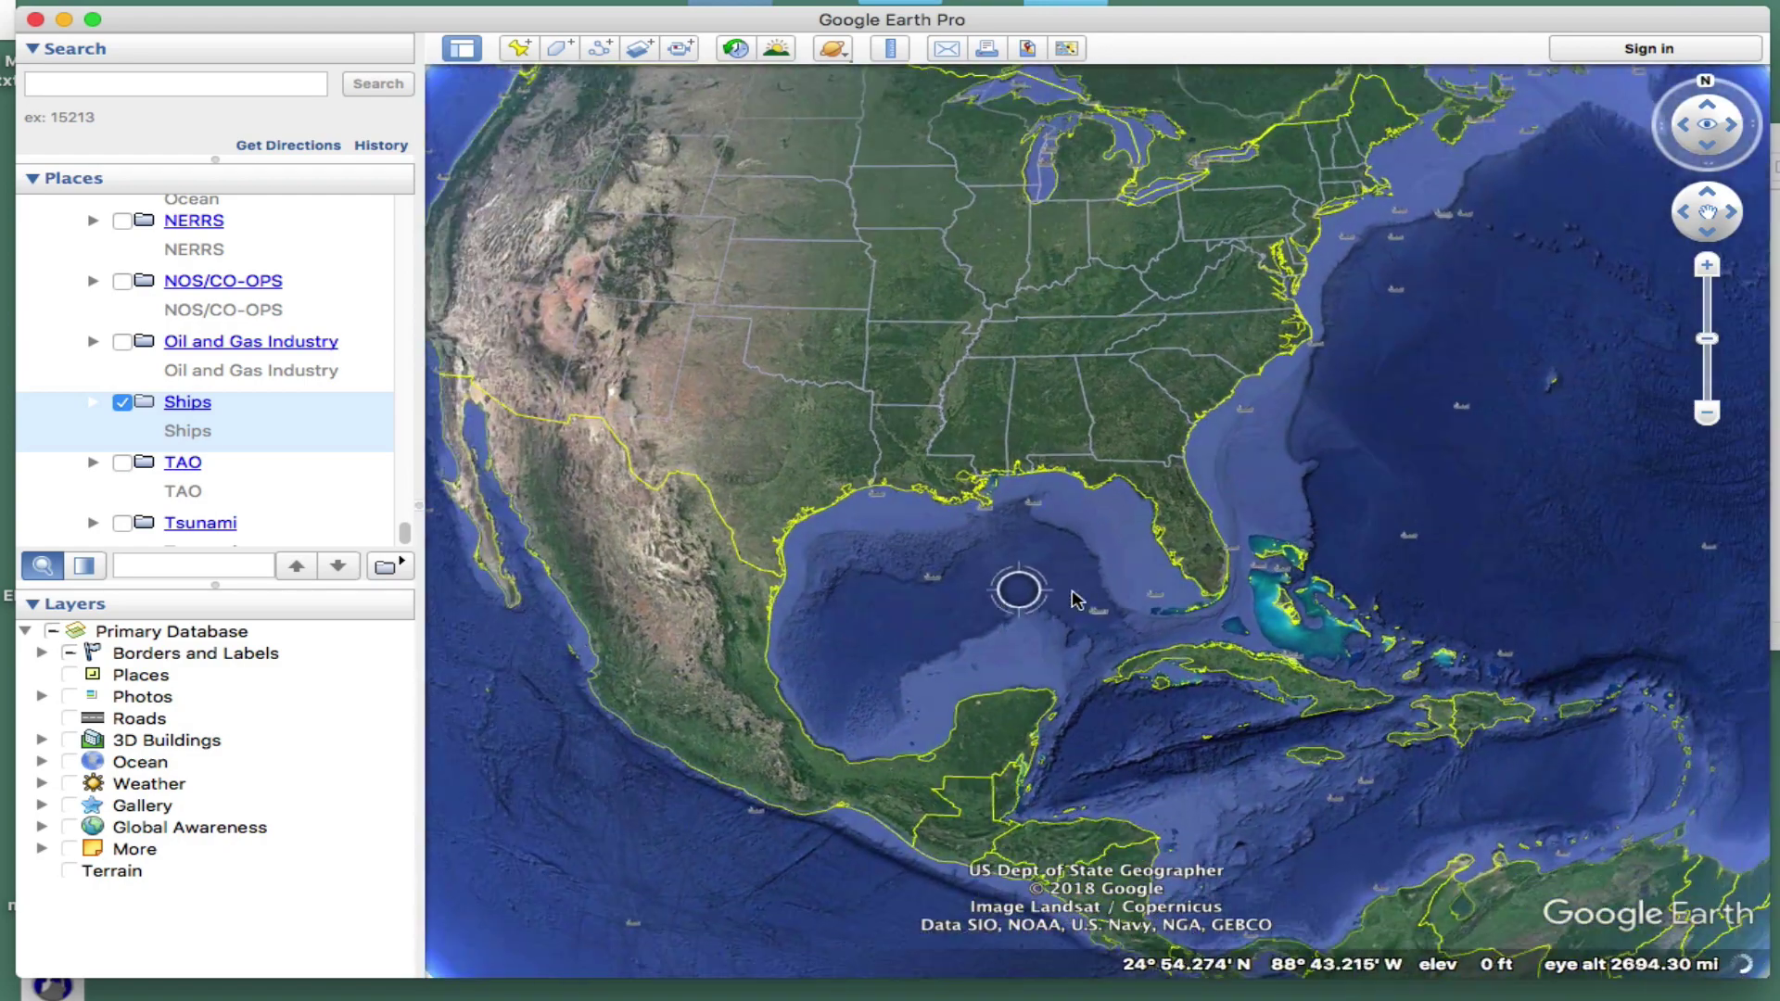
drag(1298, 475, 890, 569)
scroll(890, 568, up, 3)
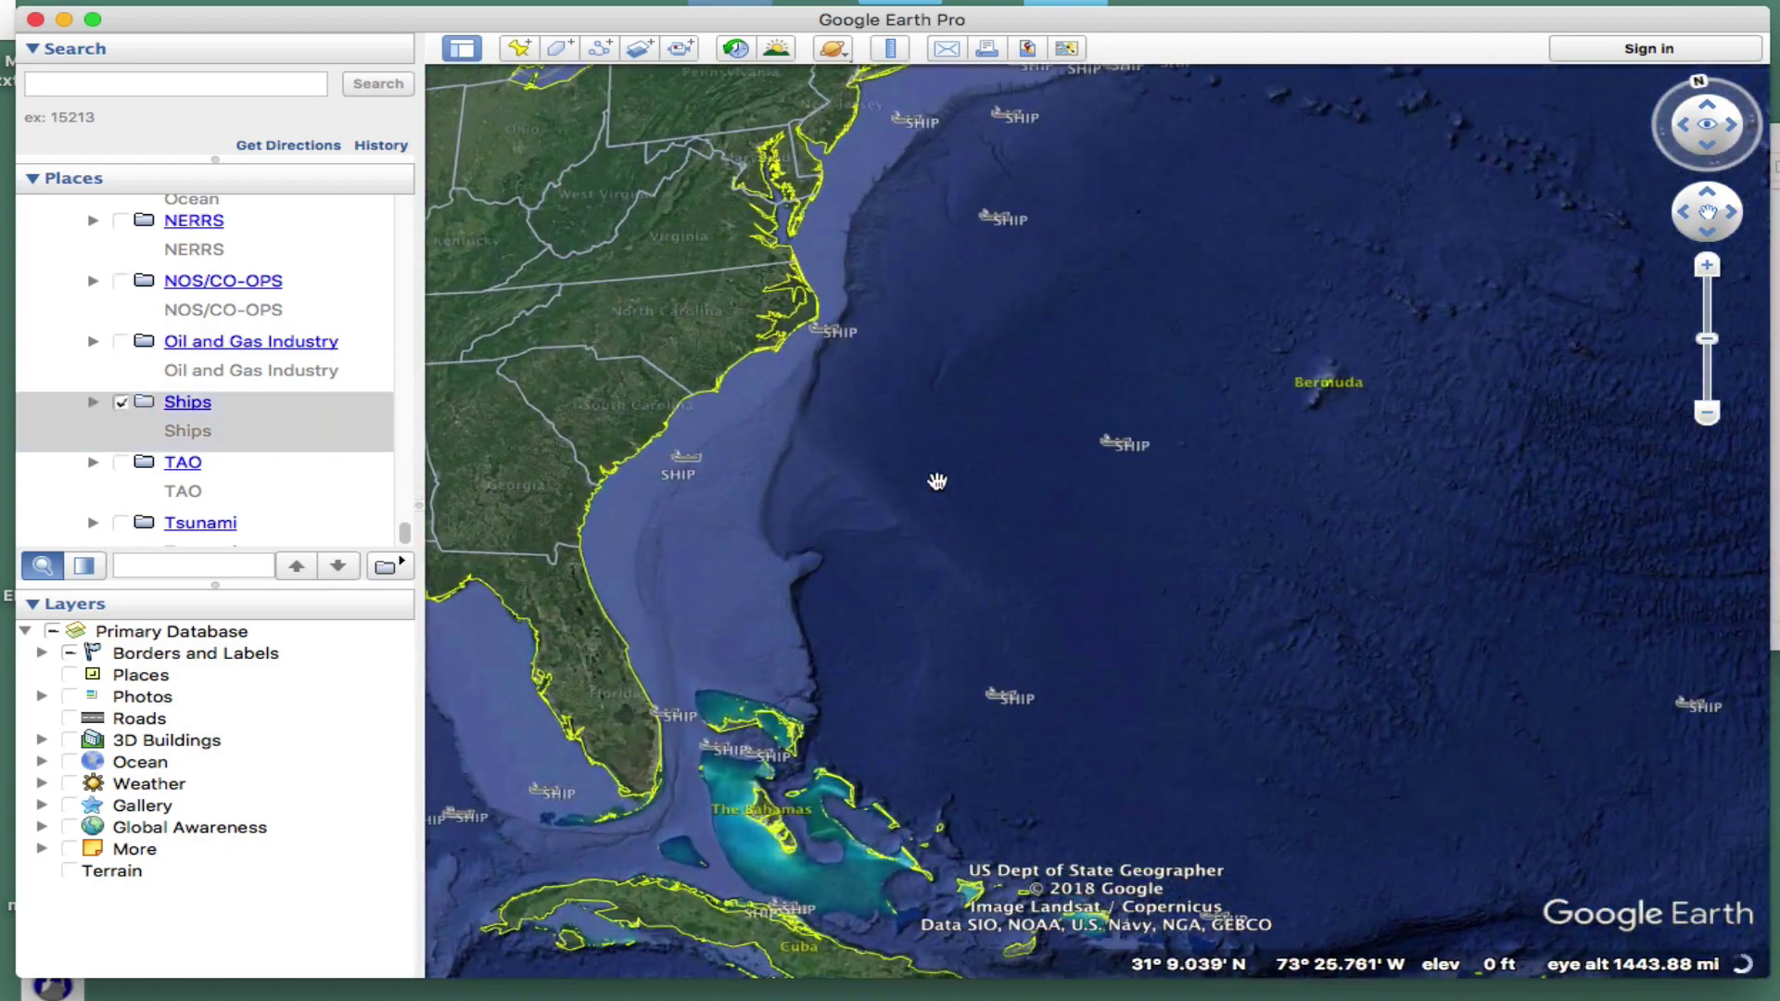
scroll(826, 560, down, 2)
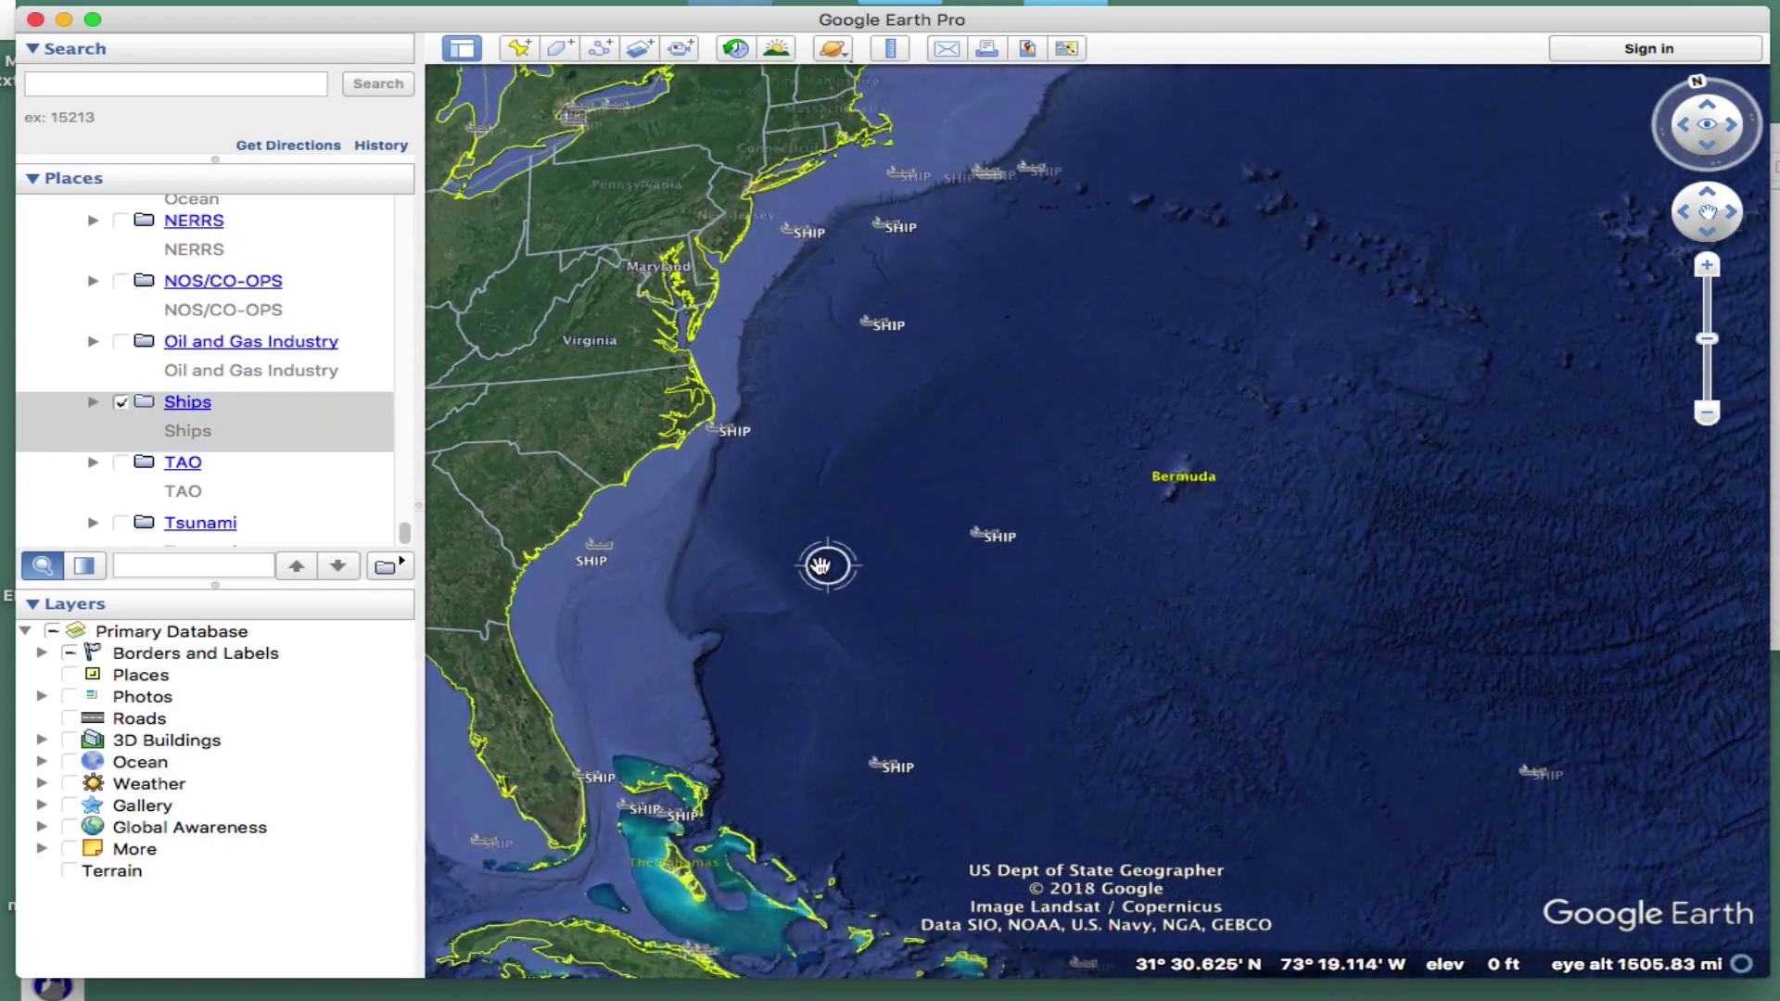
drag(835, 516, 823, 624)
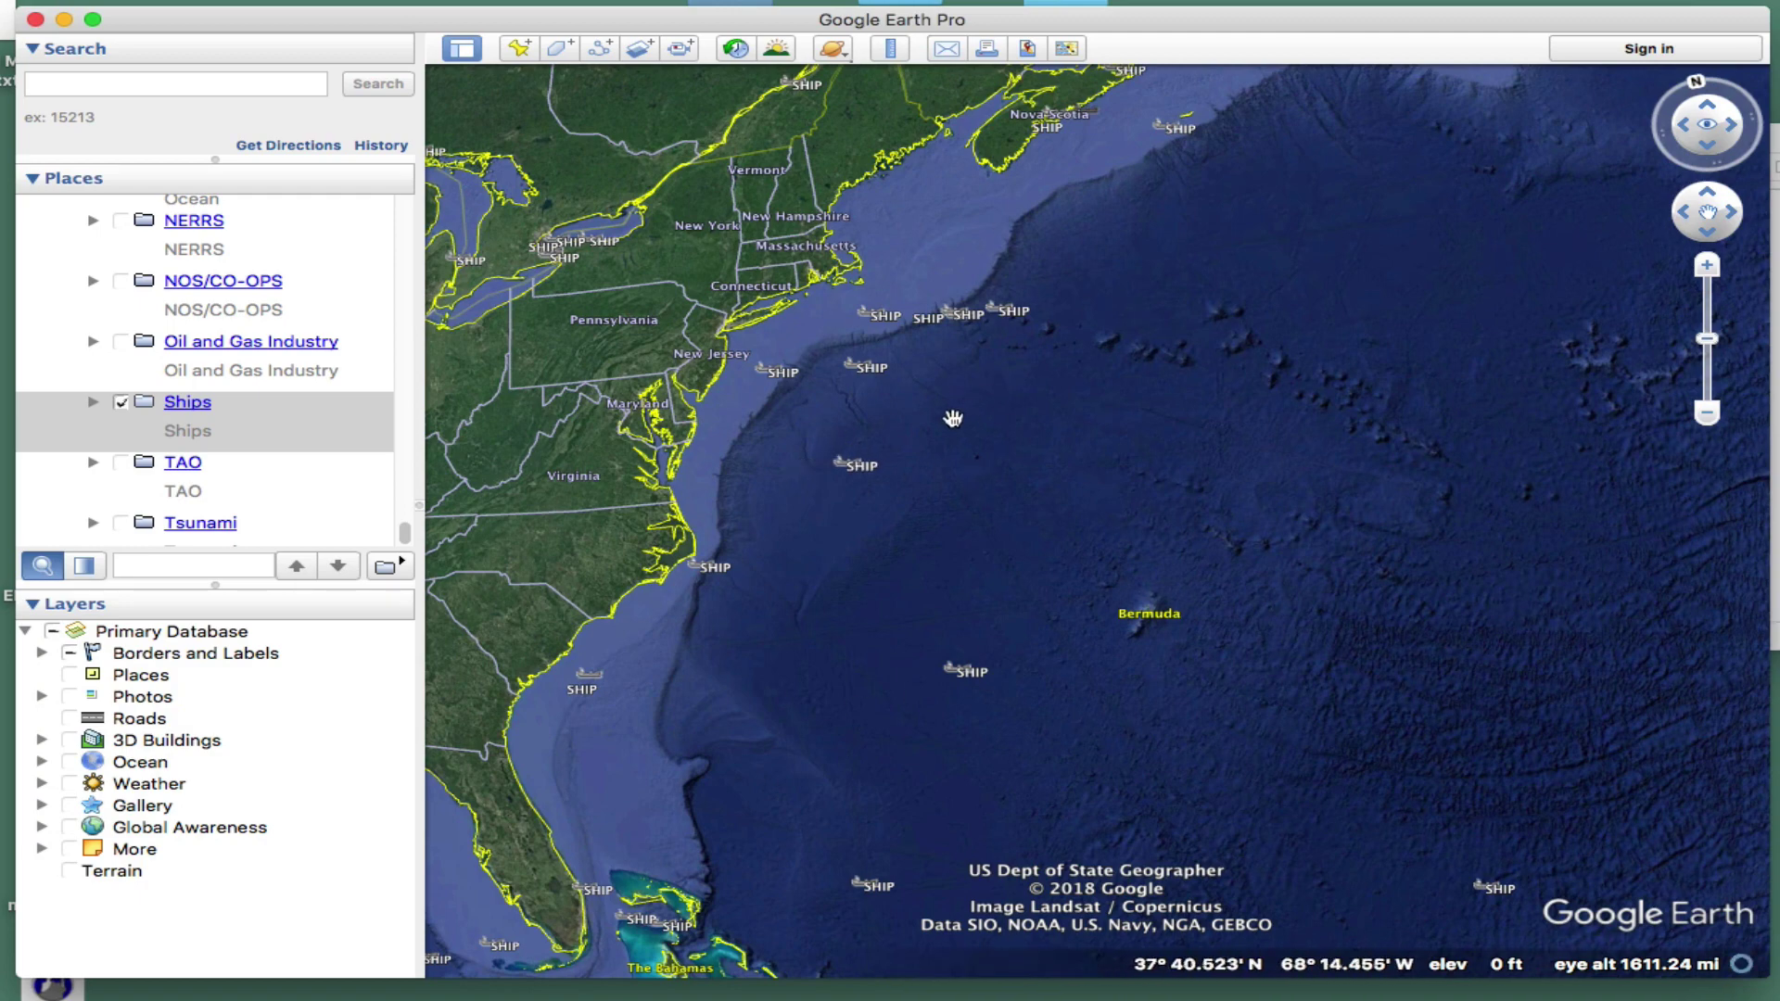
Zoom in on ships off New Jersey, check one ship's report, then swing to the Pacific
double_click(965, 449)
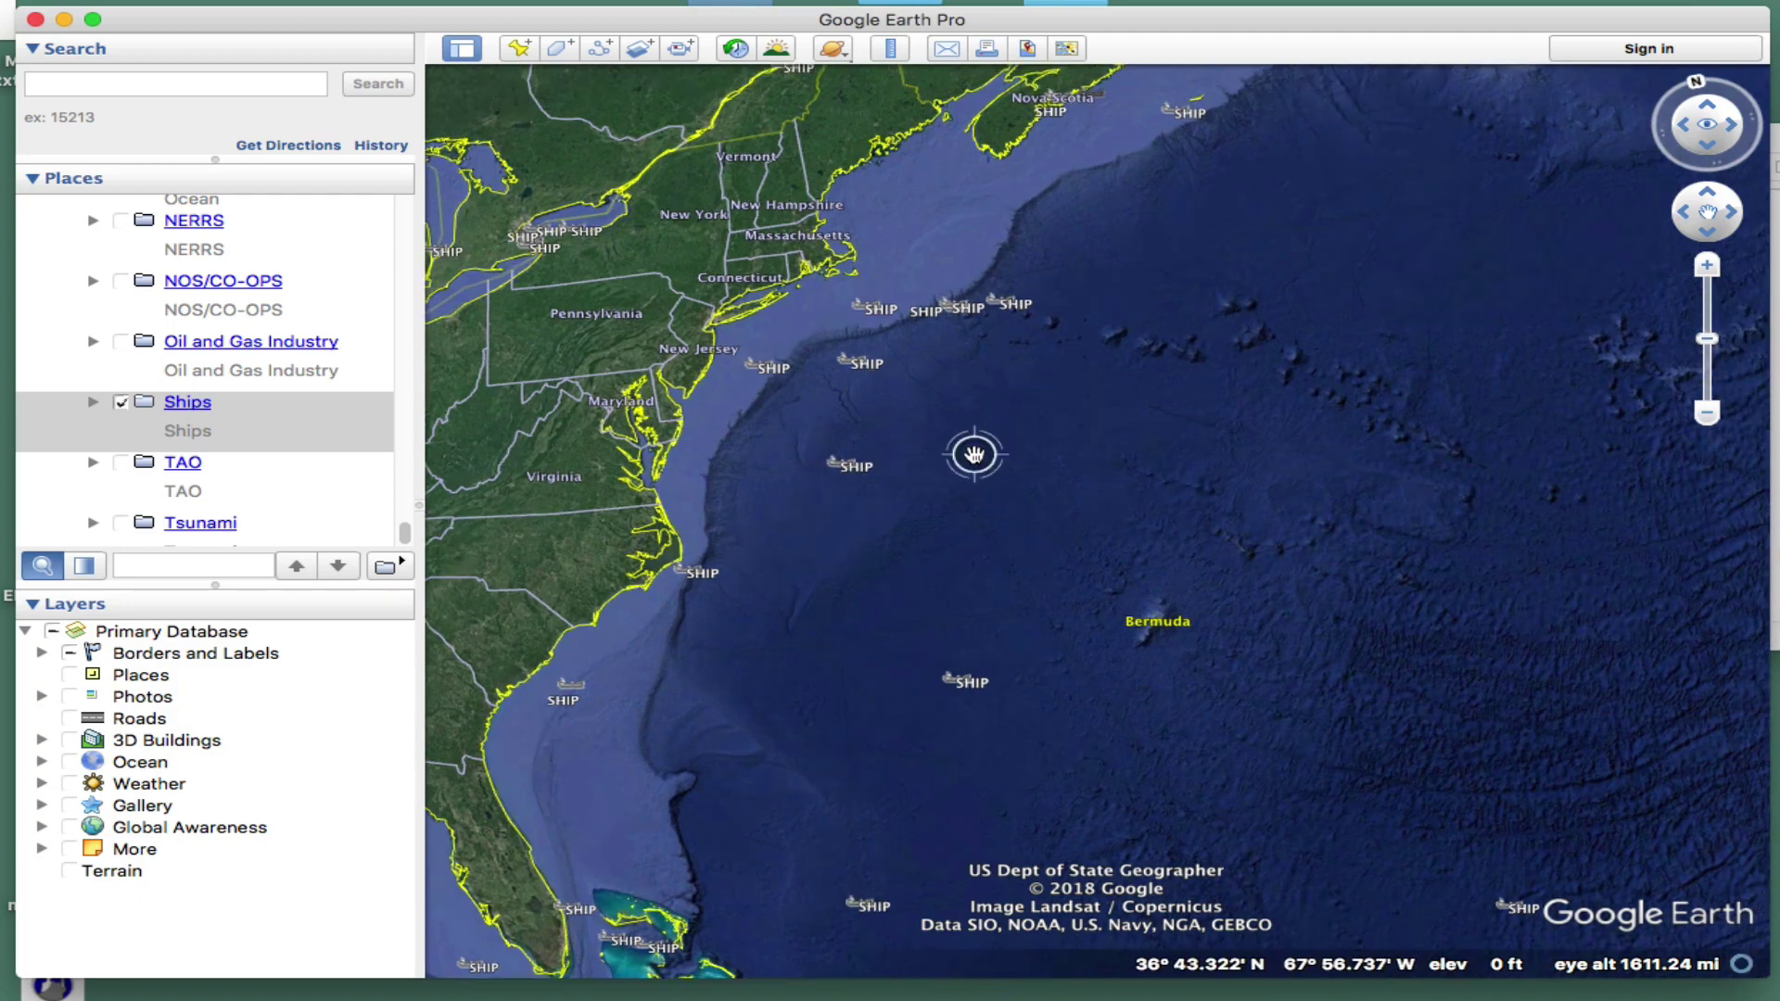
drag(1094, 441, 1275, 439)
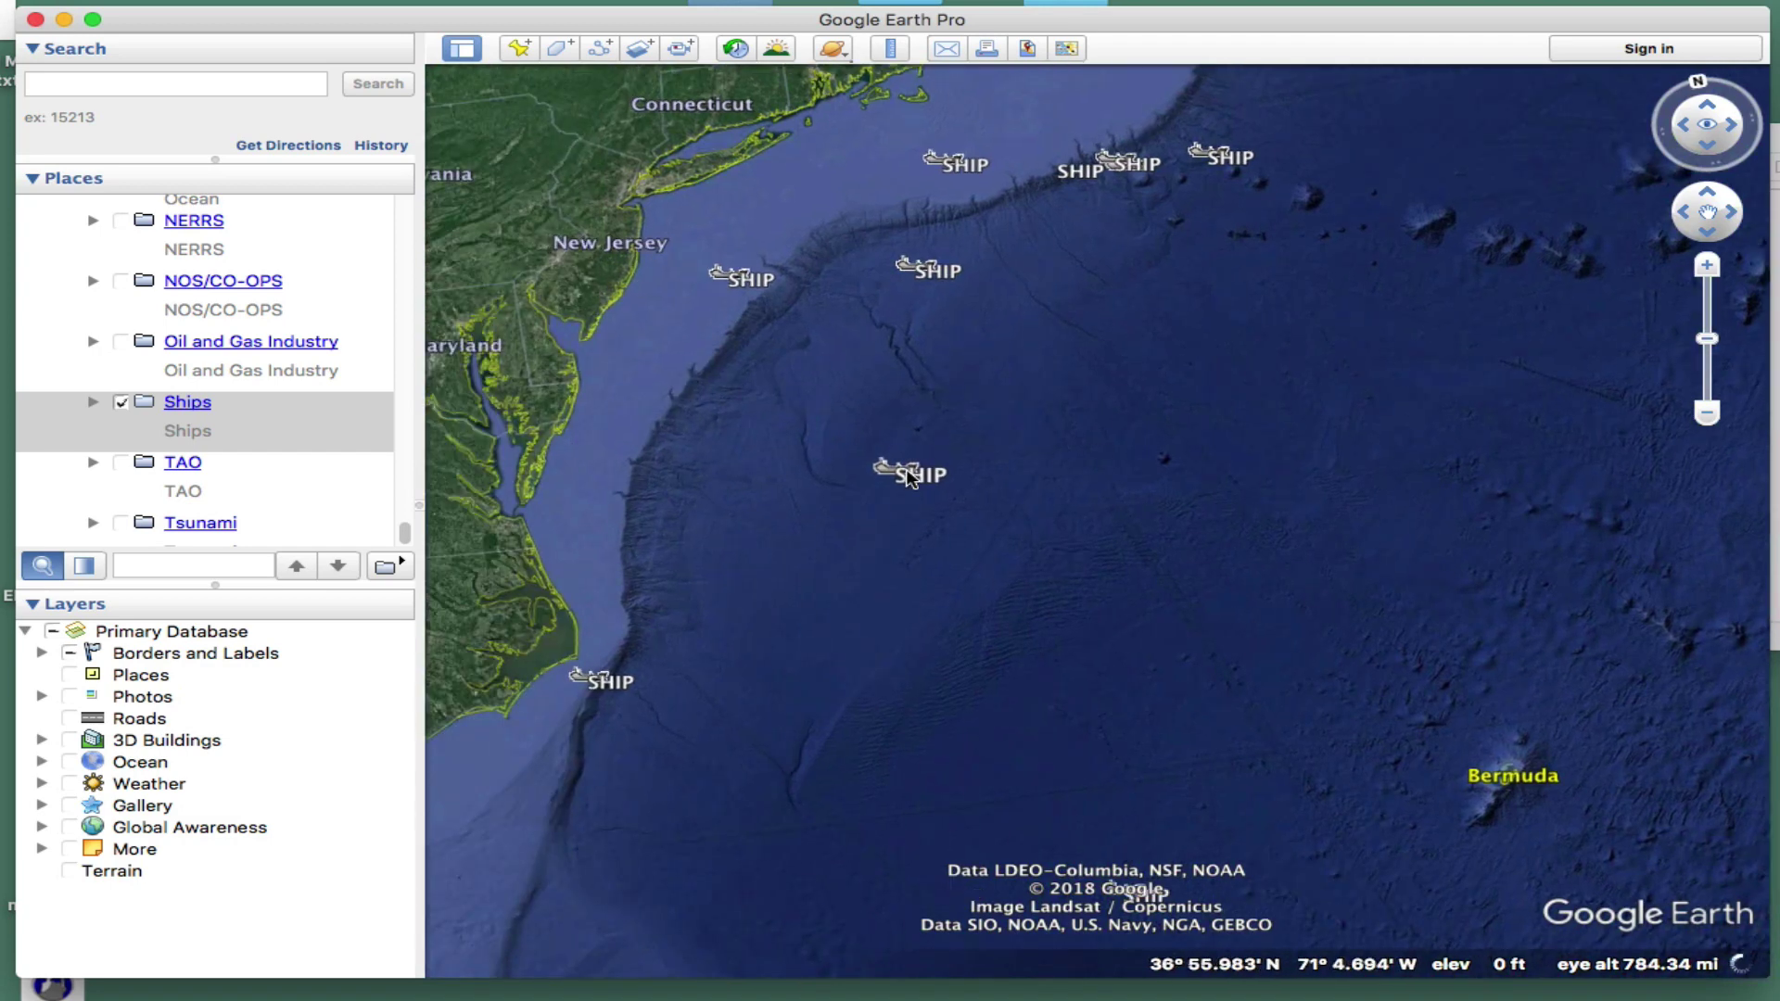
click(892, 470)
click(1182, 324)
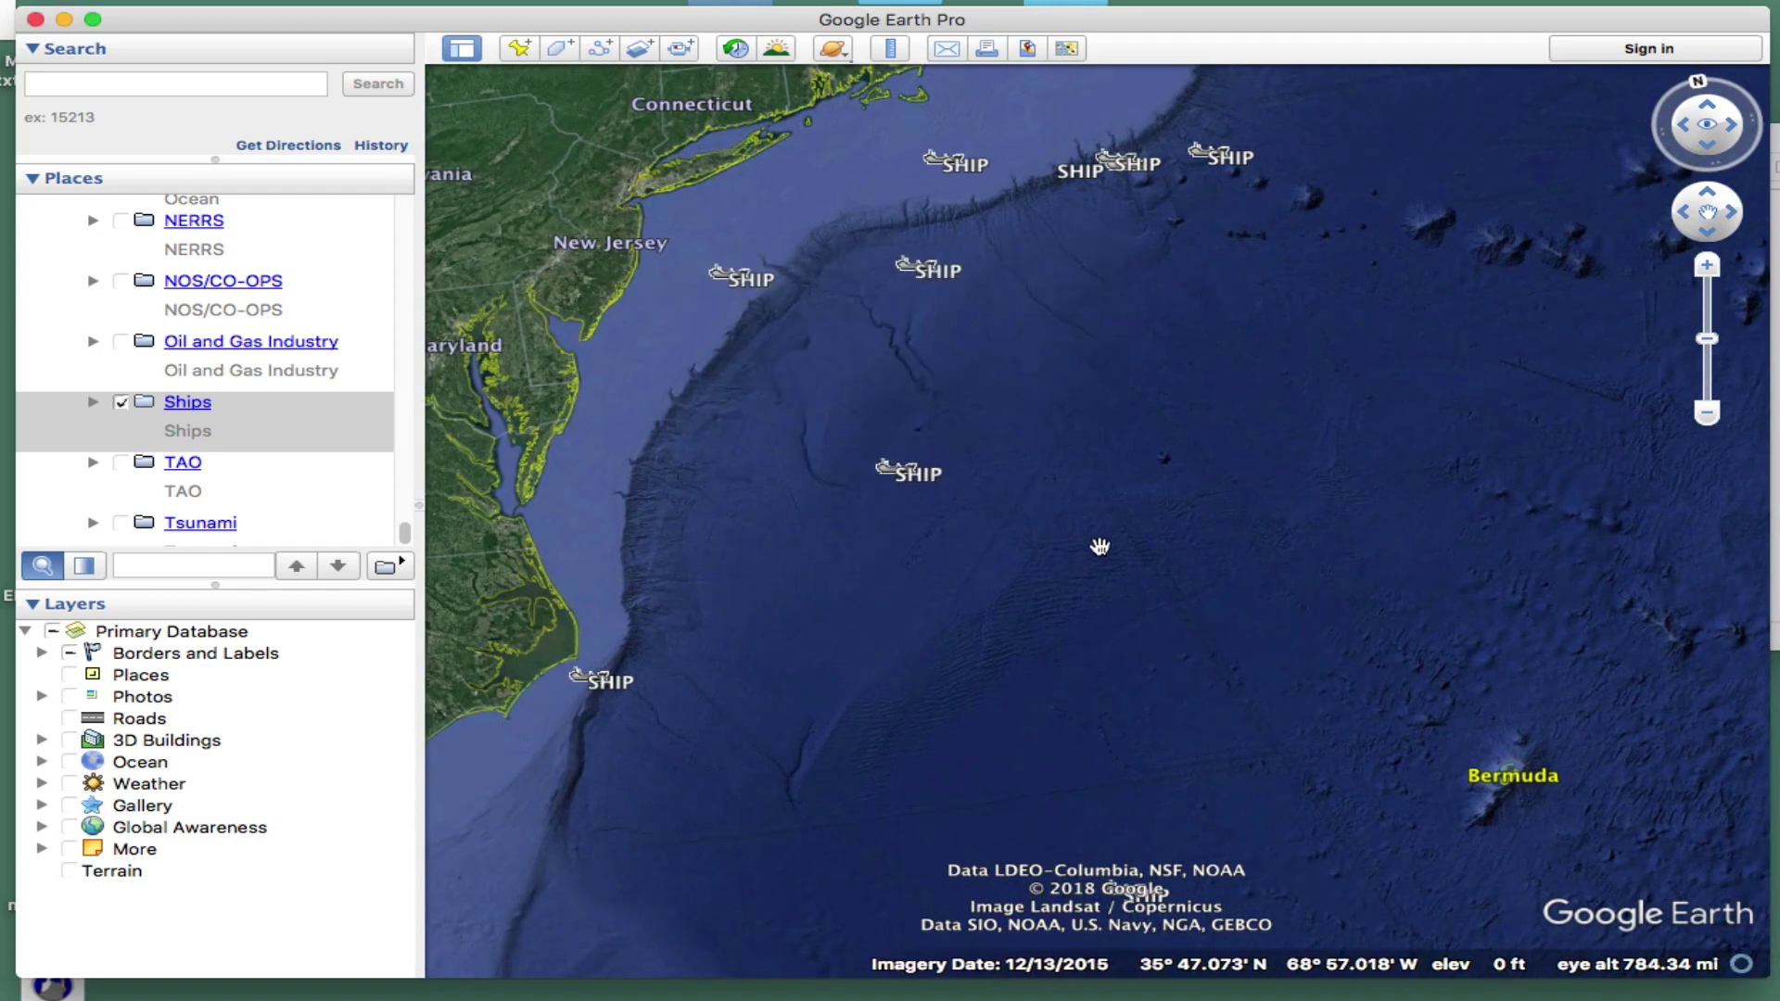
scroll(1099, 542, down, 5)
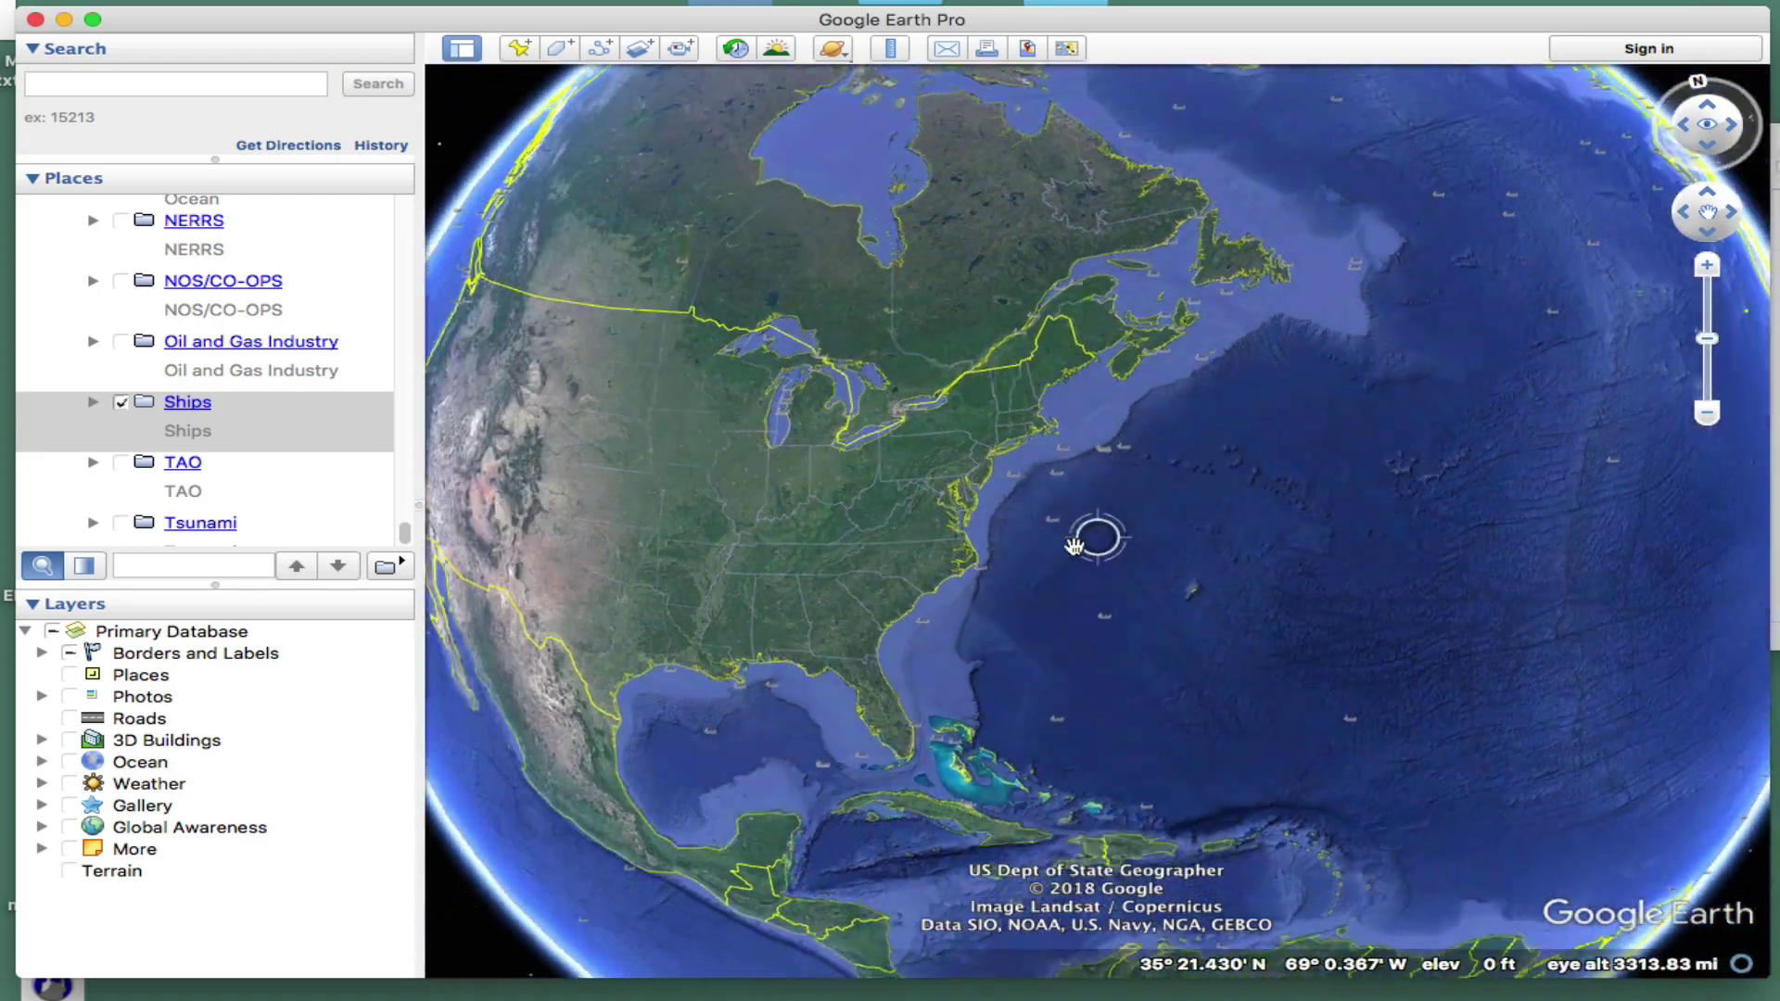
drag(1097, 529, 905, 664)
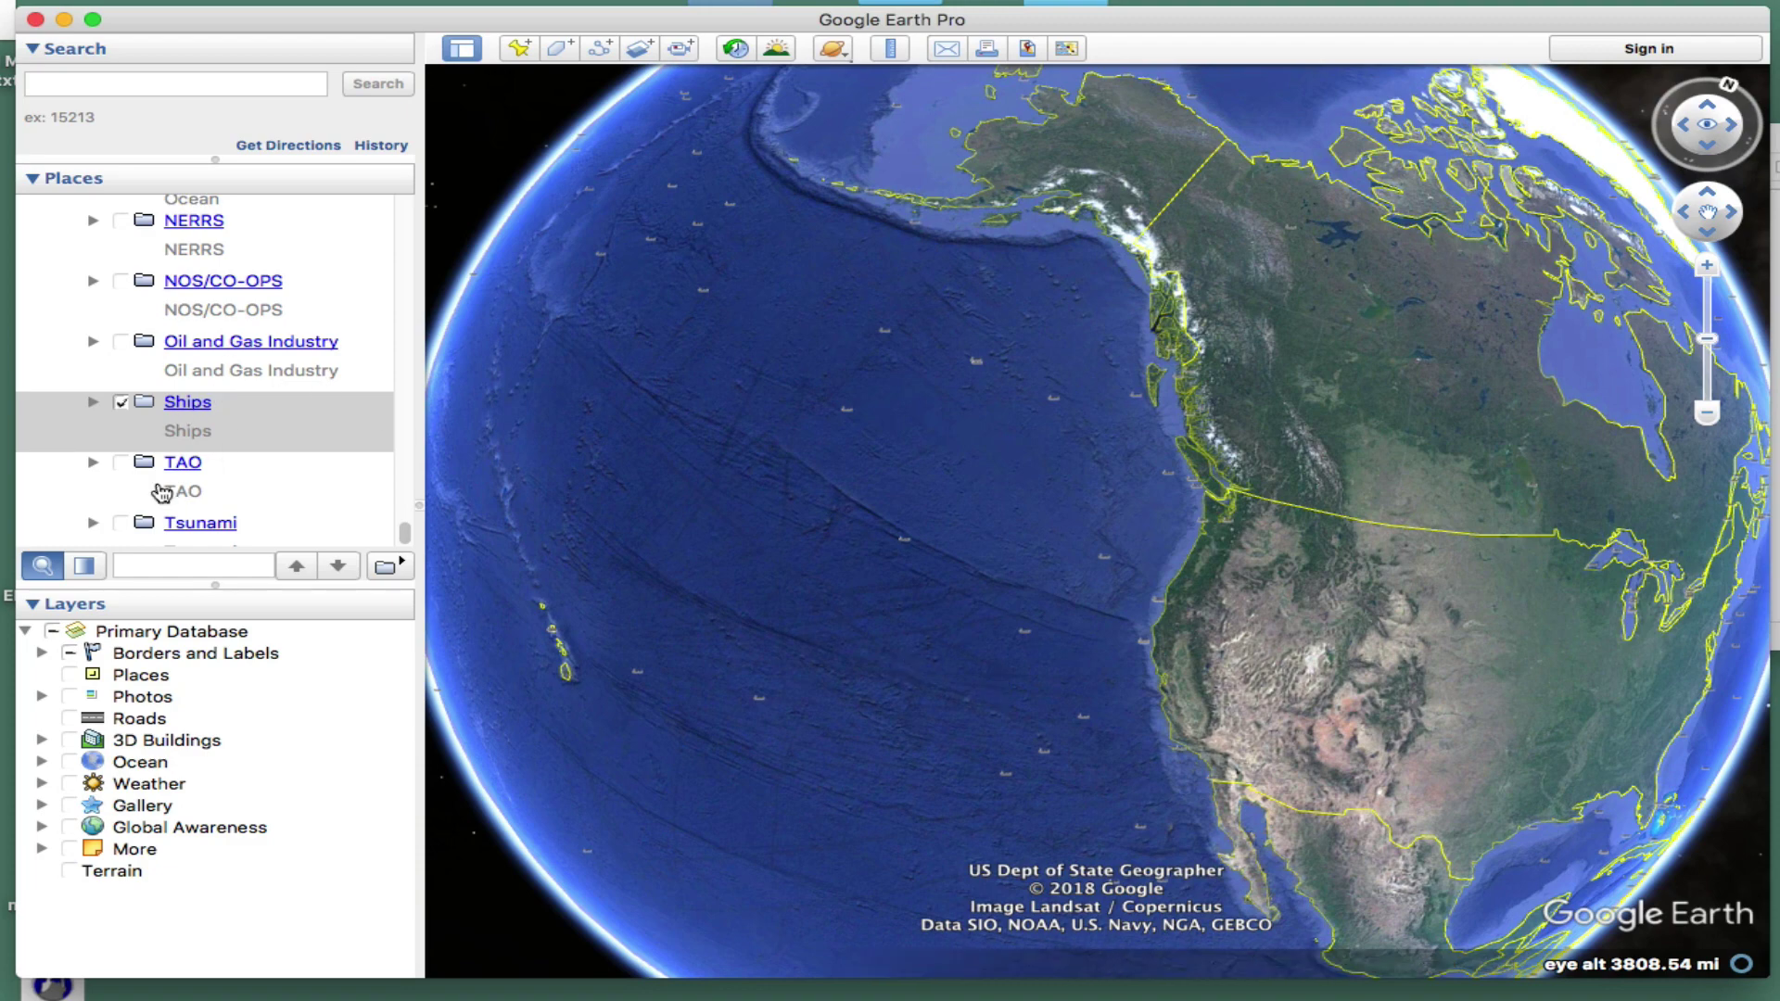
Cancel saving Marine Obs via NDBC as KMZ, then quit, keeping temporary places in My Places
drag(404, 538, 408, 515)
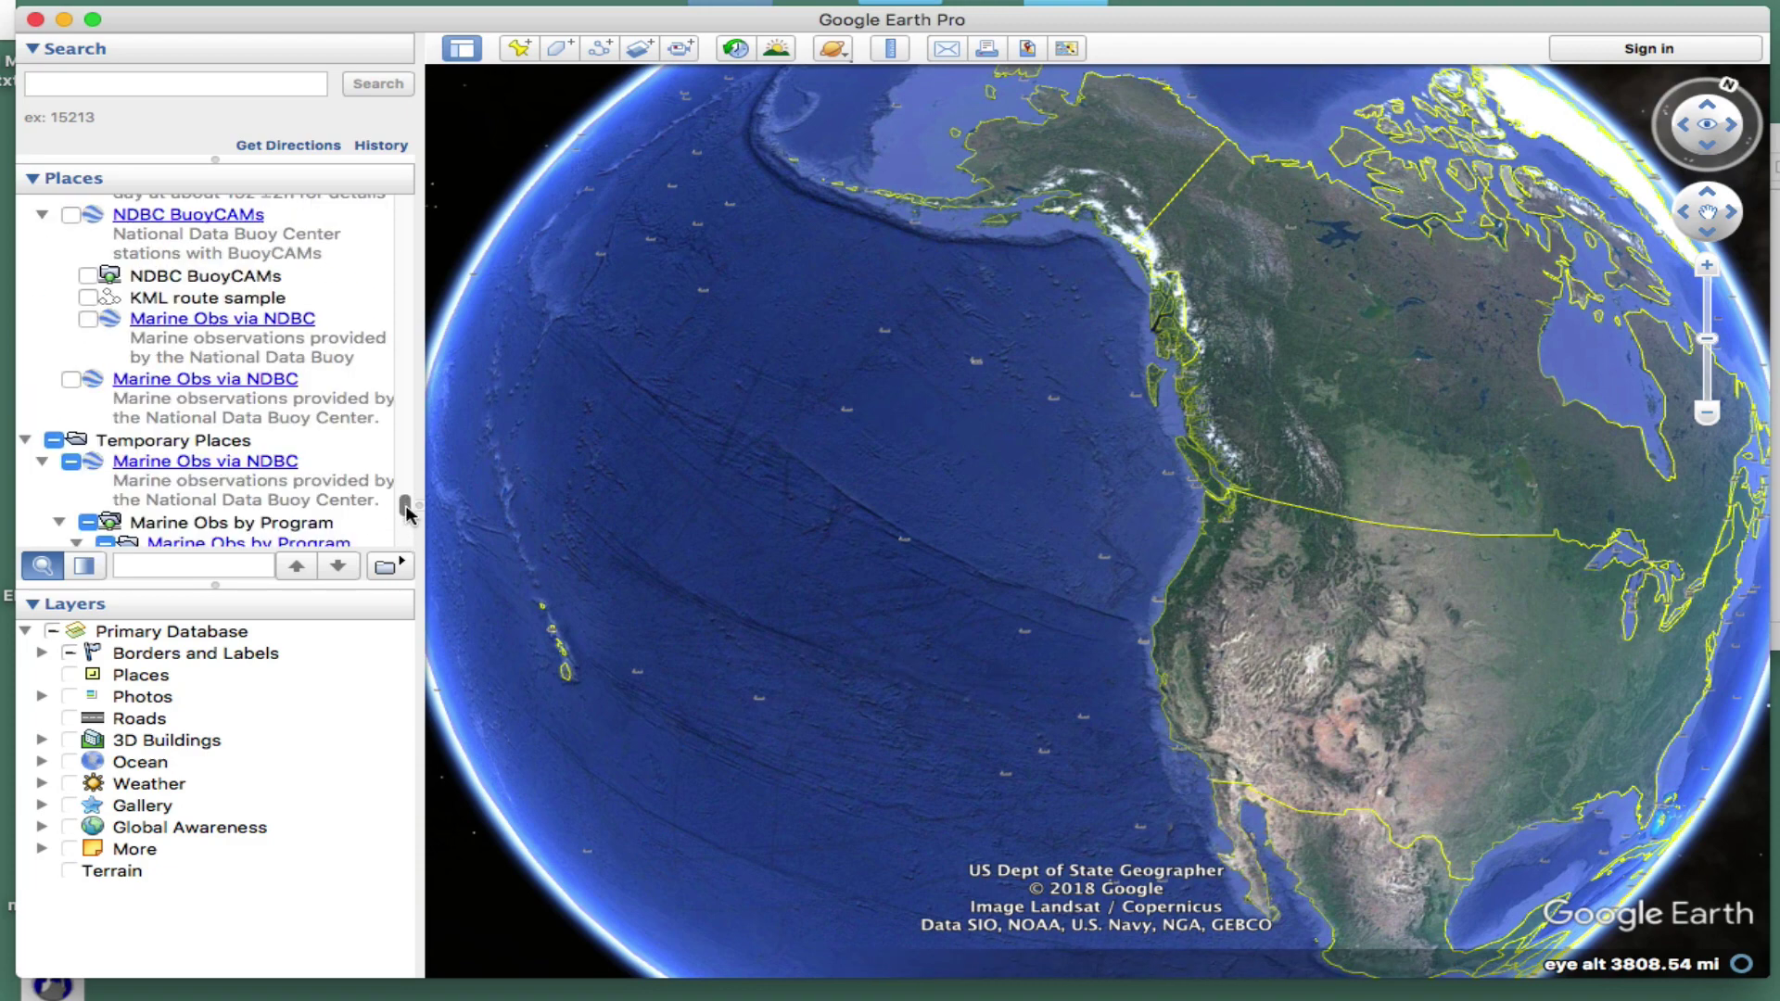
right_click(161, 465)
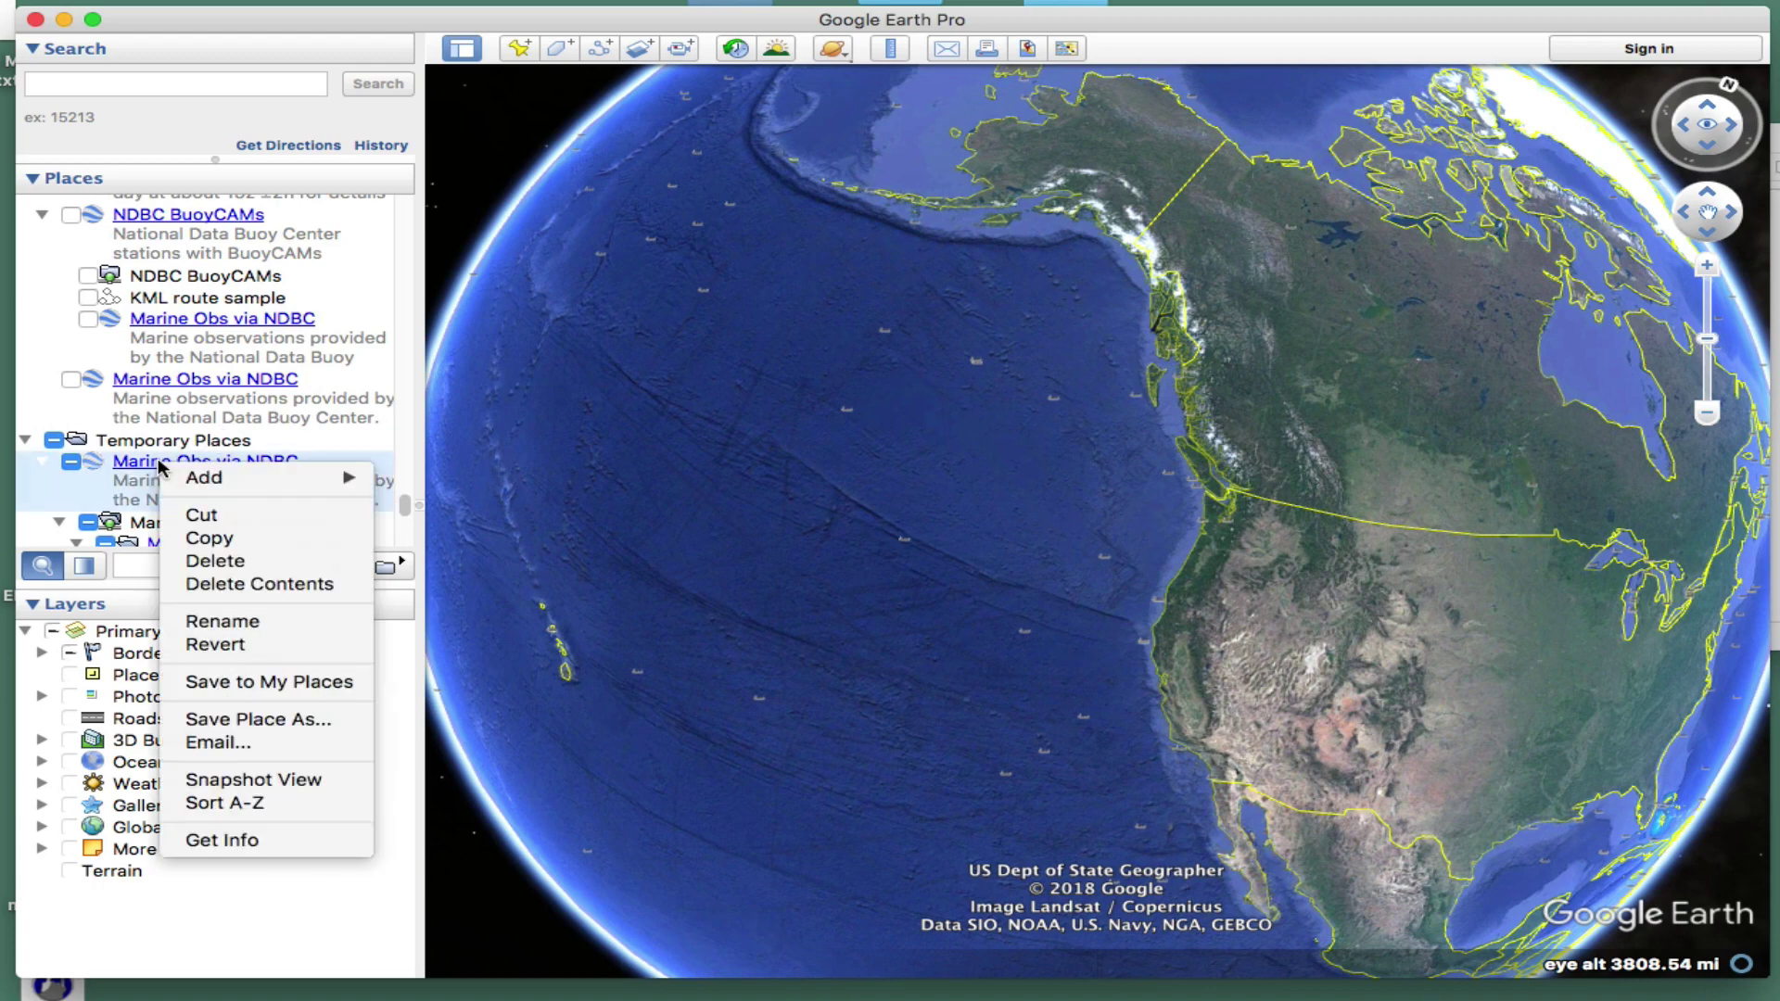
click(238, 721)
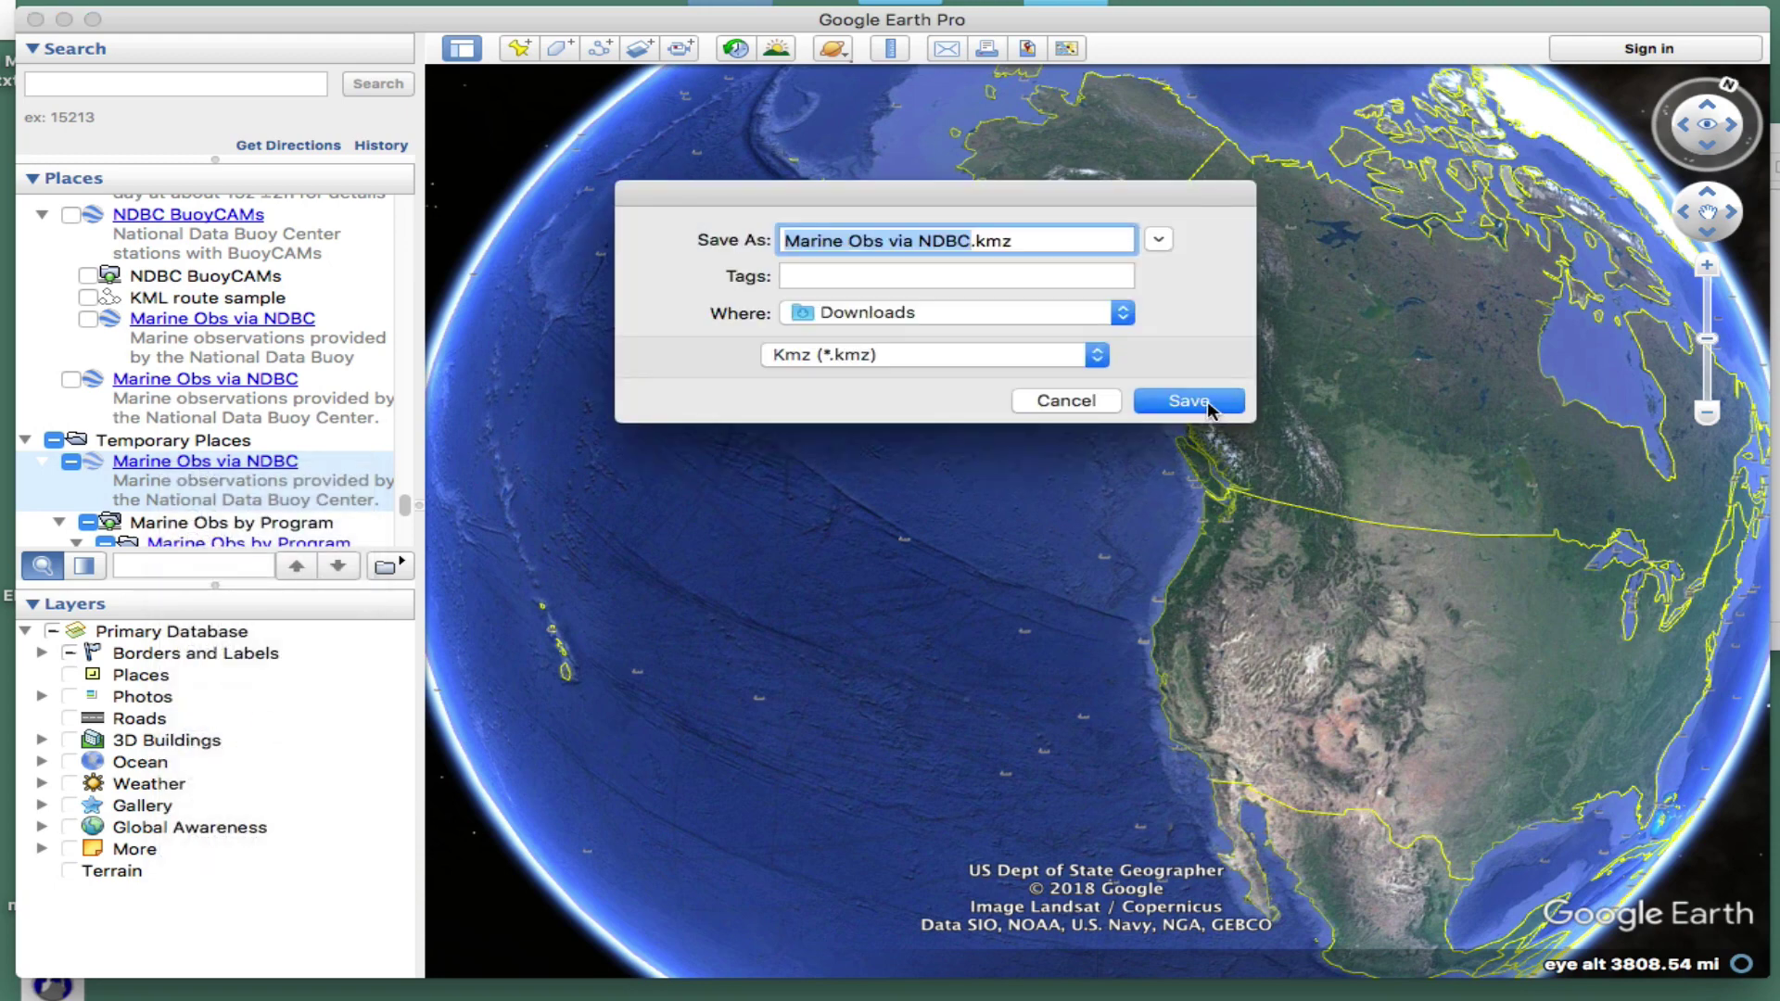
click(1069, 401)
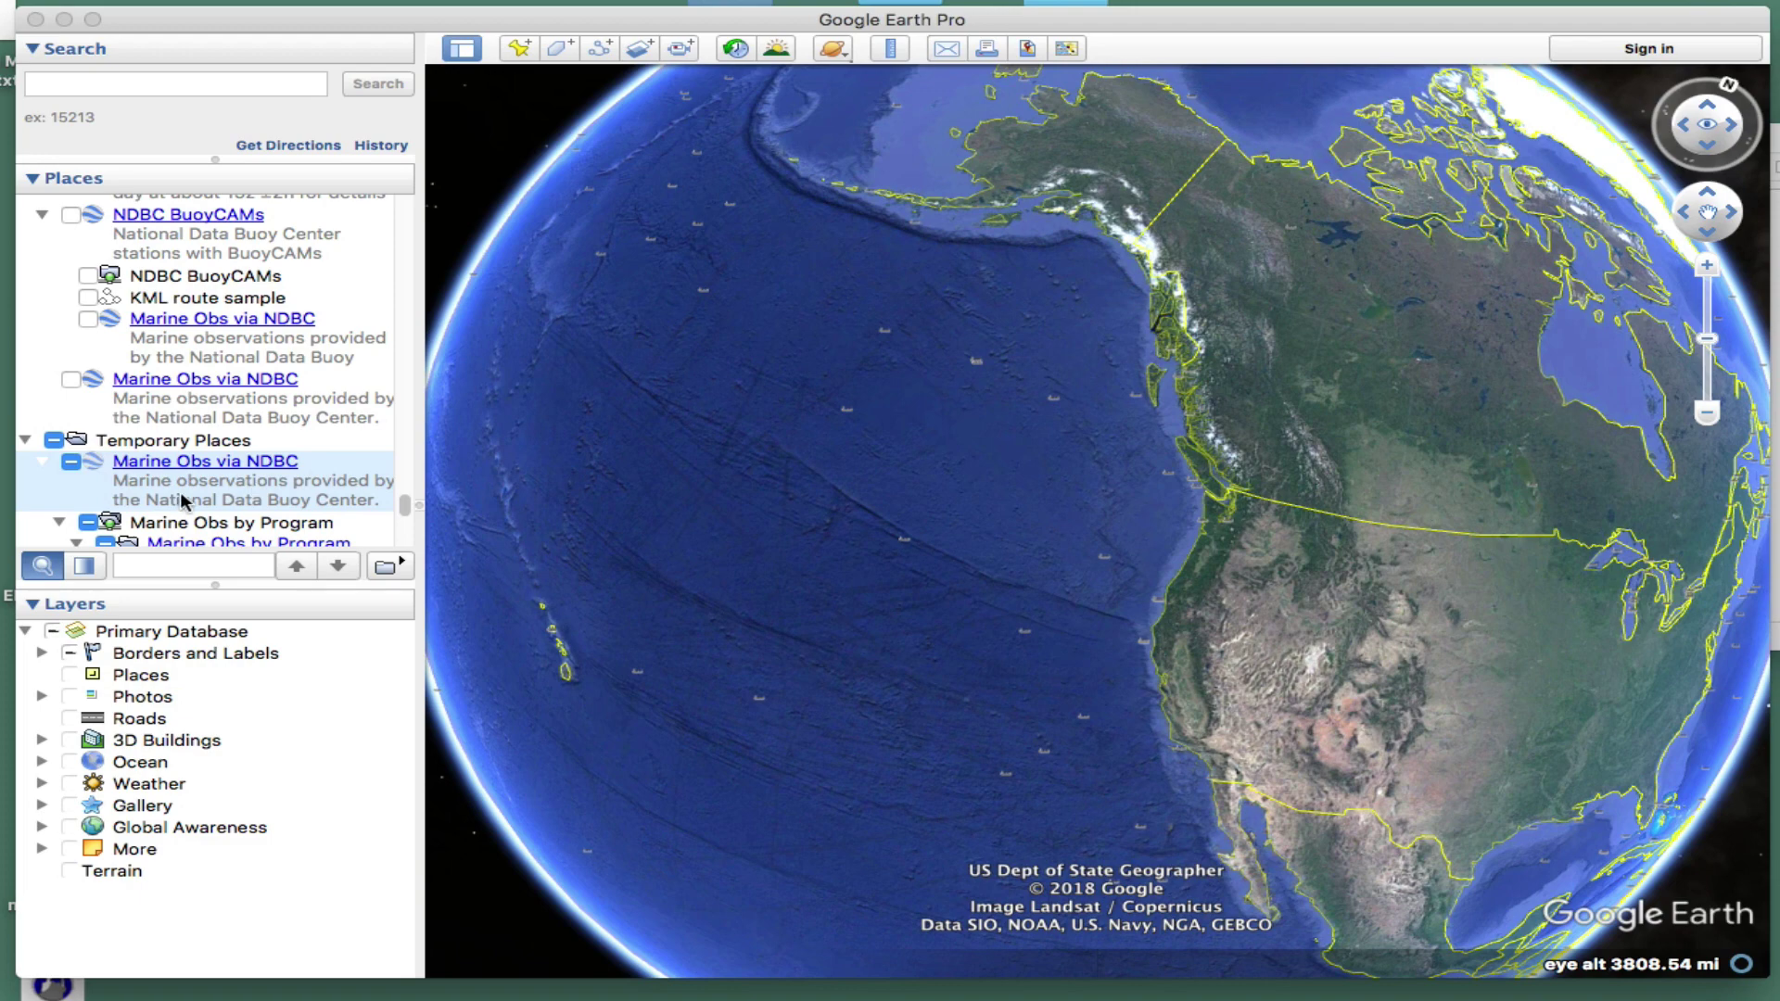
click(36, 18)
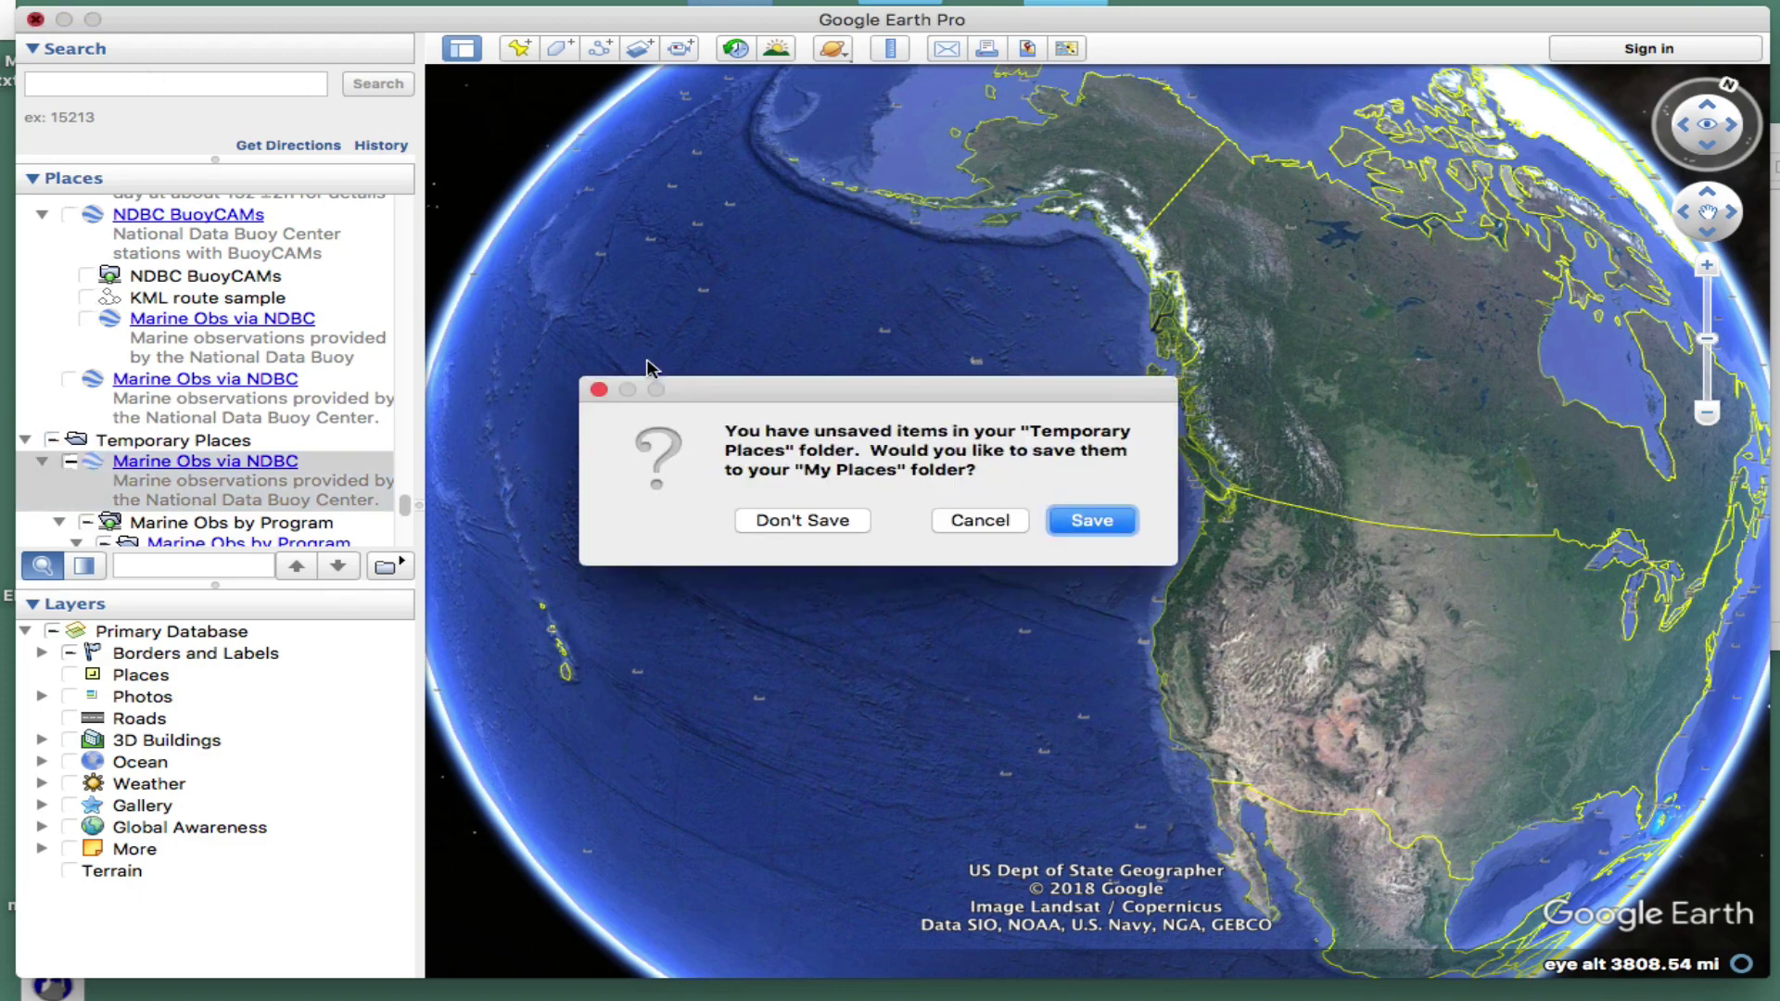
click(1089, 516)
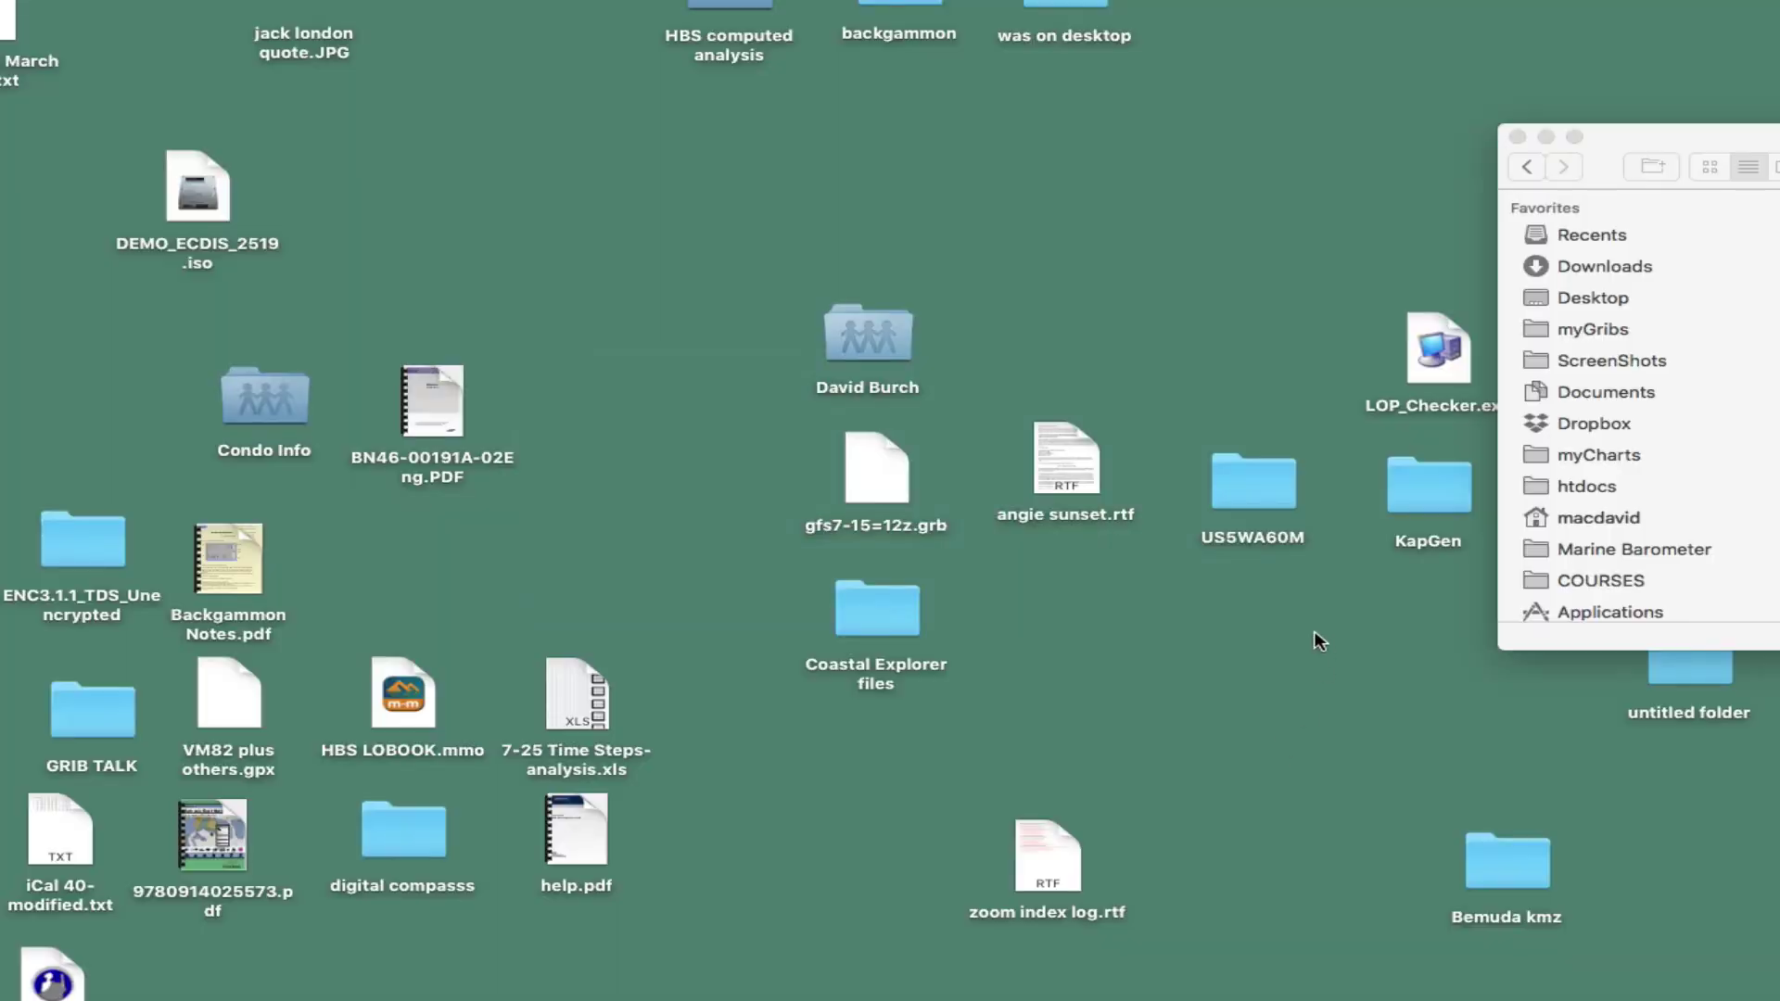